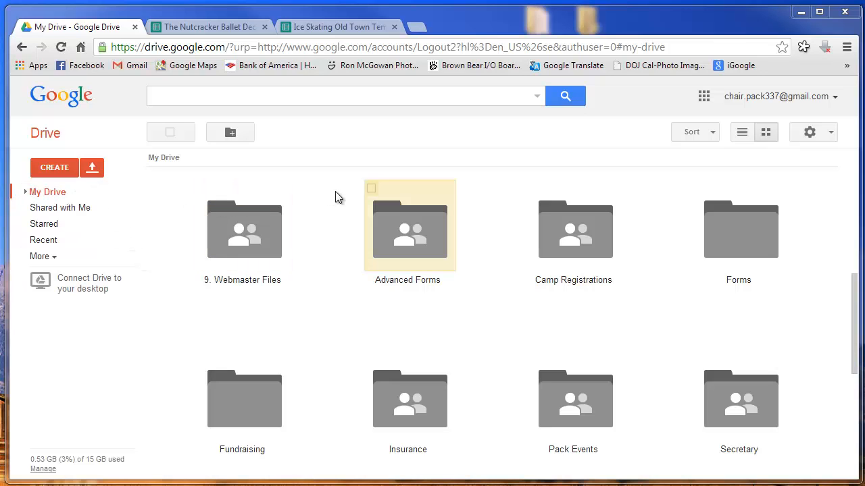
Glance at the Ice Skating spreadsheet, then return to My Drive
{"action": "left_click", "coordinate": [328, 25]}
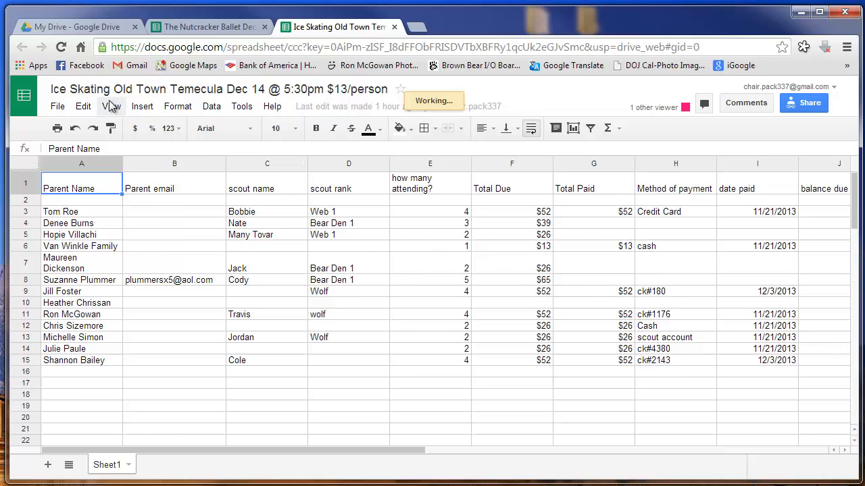
{"action": "left_click", "coordinate": [72, 30]}
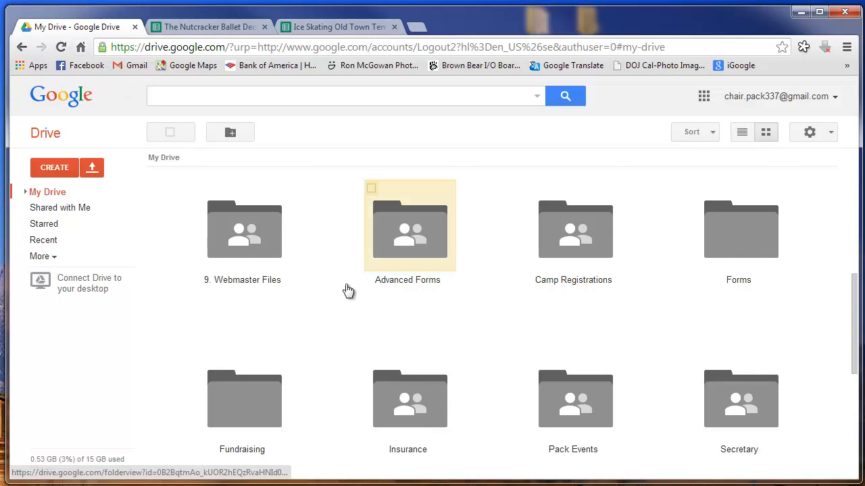
{"action": "scroll", "coordinate": [346, 289], "scroll_direction": "down", "scroll_amount": 1}
{"action": "scroll", "coordinate": [345, 289], "scroll_direction": "down", "scroll_amount": 1}
{"action": "scroll", "coordinate": [345, 290], "scroll_direction": "up", "scroll_amount": 1}
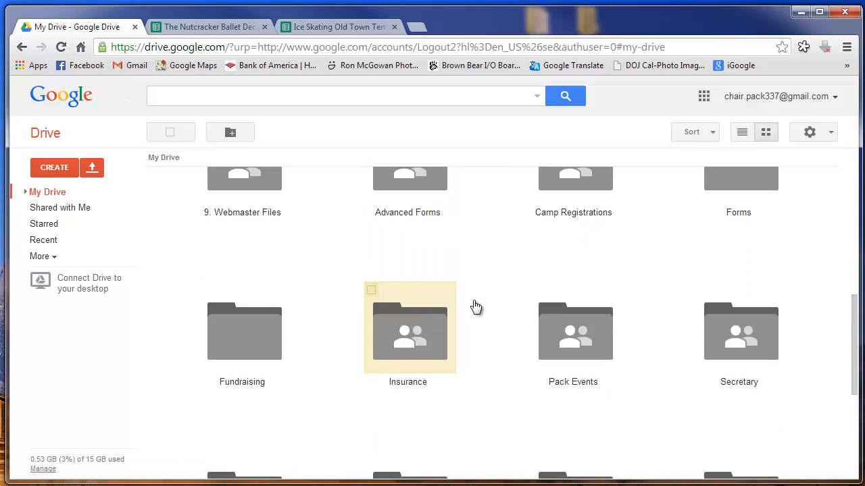
Create a new form in Pack Events > Ice Skating, shared with the folder's permissions
{"action": "double_click", "coordinate": [567, 343]}
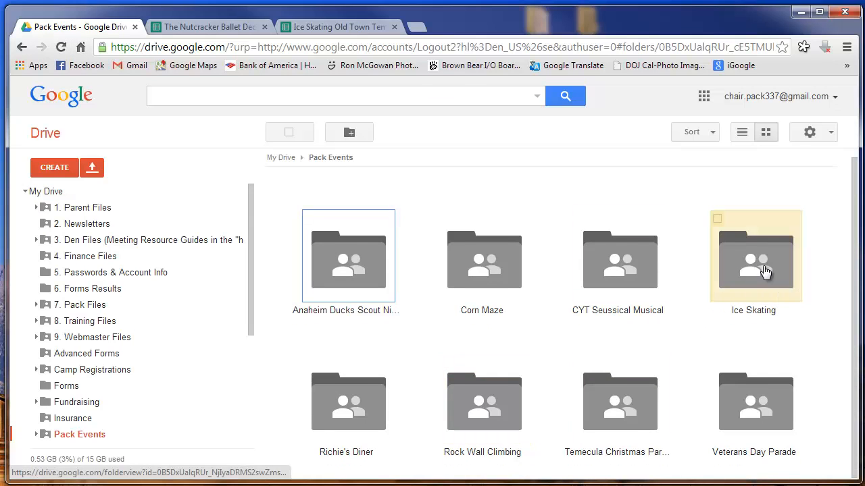
{"action": "double_click", "coordinate": [740, 272]}
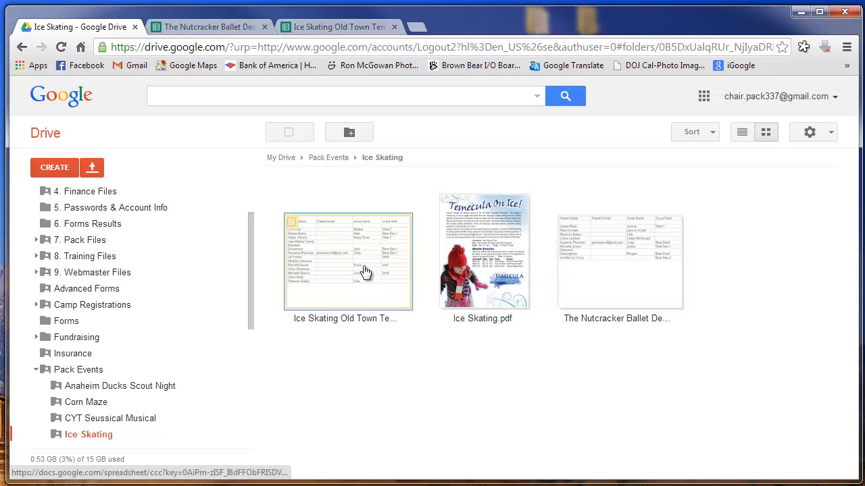
{"action": "left_click", "coordinate": [62, 169]}
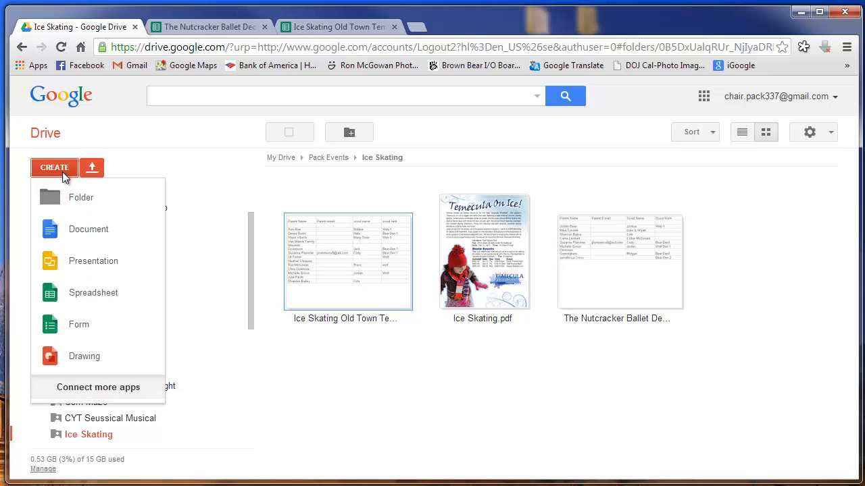
{"action": "left_click", "coordinate": [73, 327]}
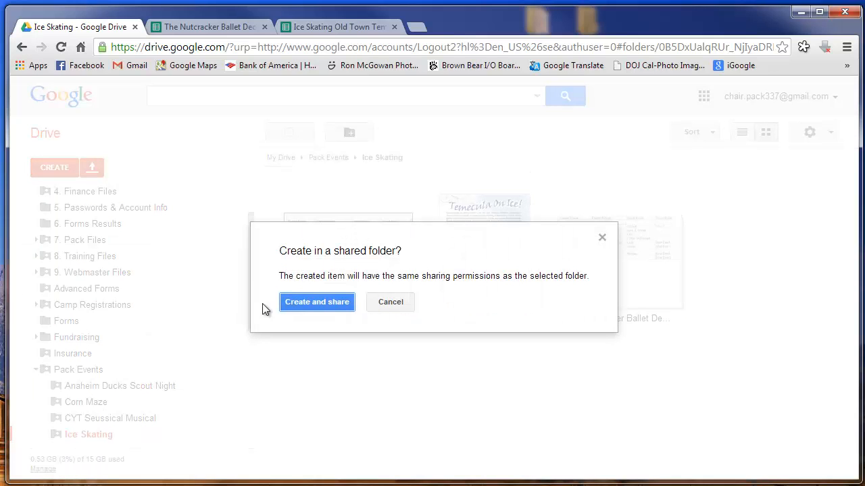
{"action": "left_click", "coordinate": [312, 302]}
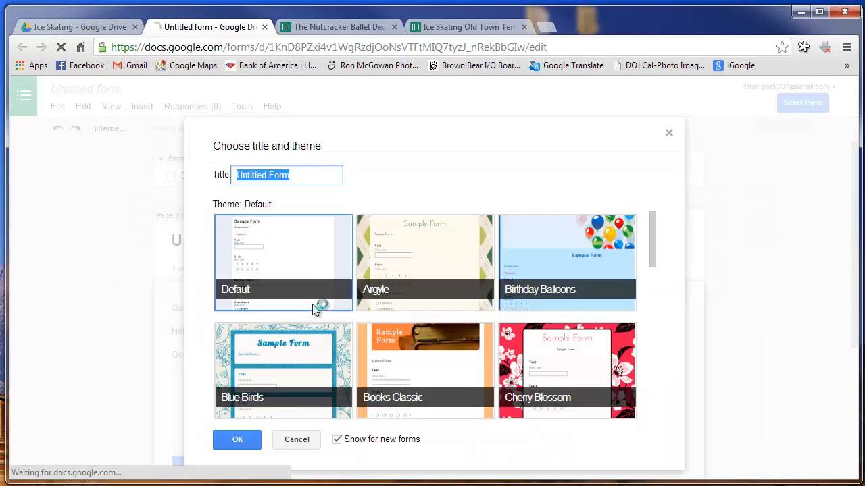
Keep the Default theme and untitled name to open the new form editor
{"action": "left_click", "coordinate": [308, 252]}
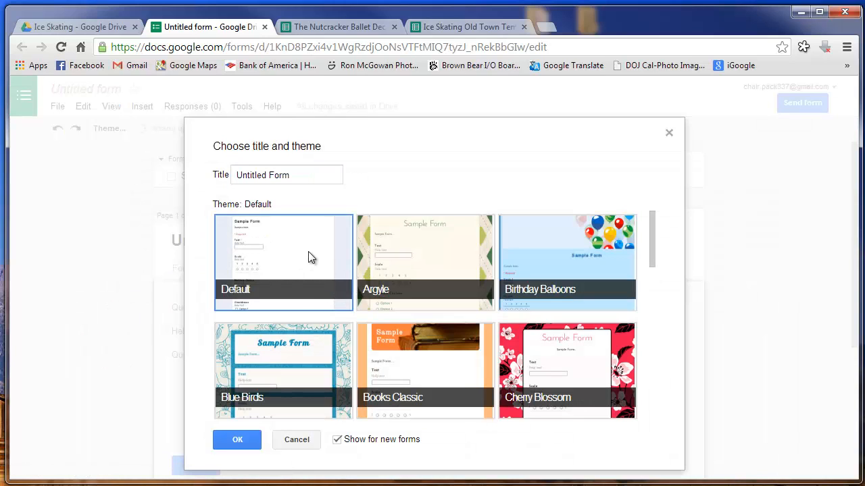
{"action": "left_click", "coordinate": [237, 440]}
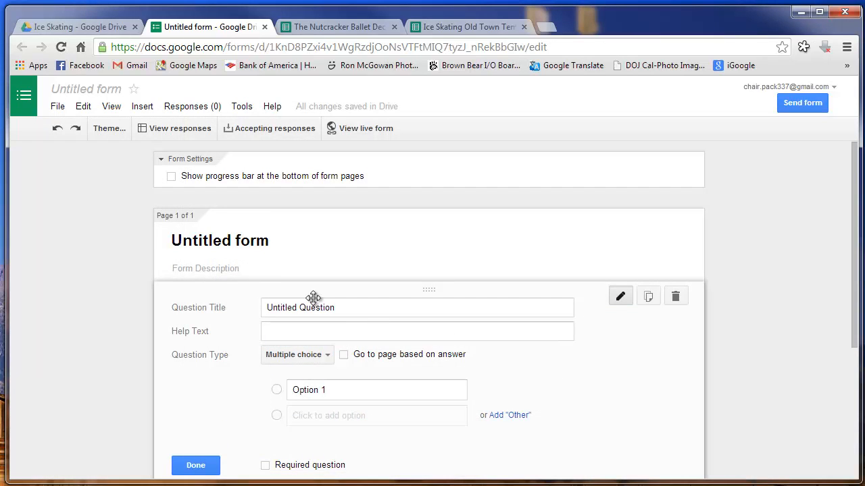
Rename the form title to 'Ice Skating'
{"action": "left_click", "coordinate": [256, 242]}
{"action": "left_click_drag", "start_coordinate": [274, 242], "coordinate": [72, 249]}
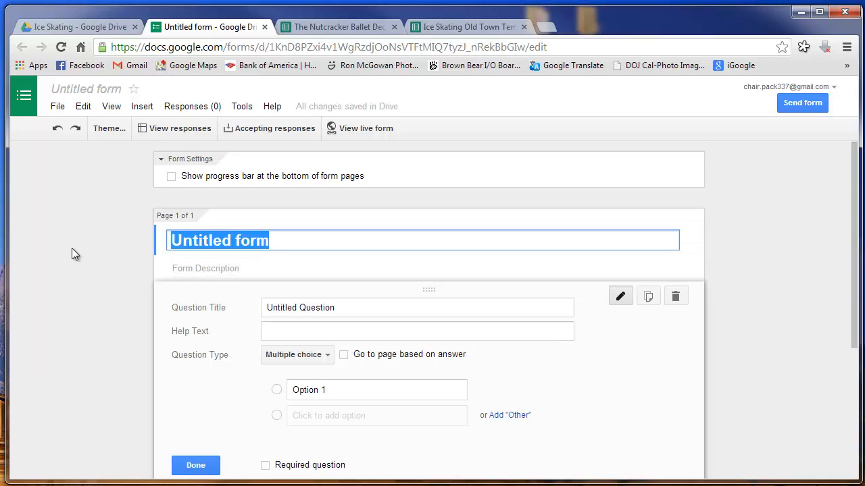
{"action": "key", "text": "BackSpace"}
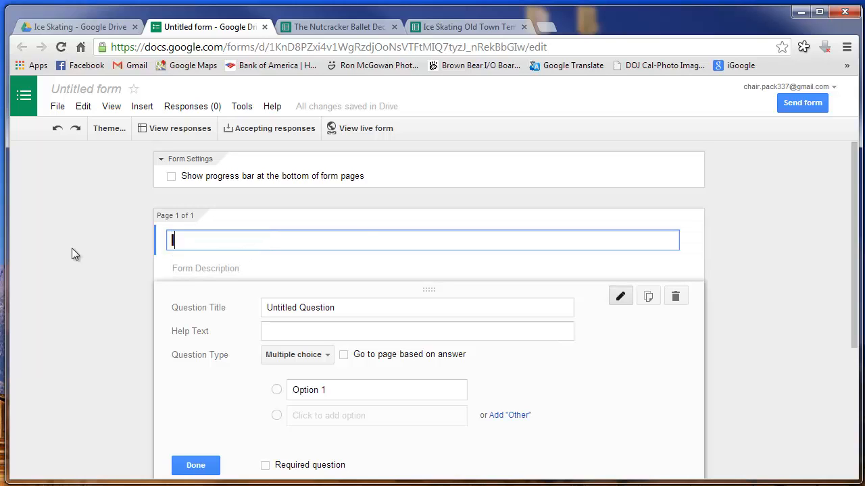
{"action": "type", "text": "Ice Skating"}
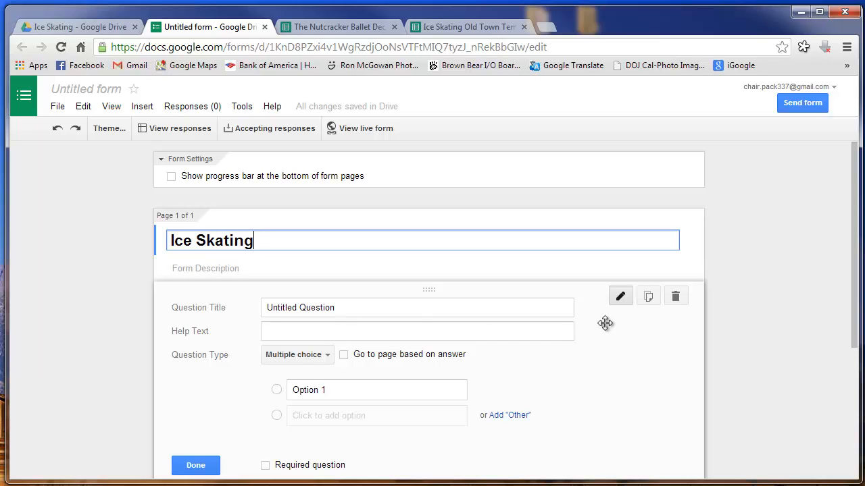
{"action": "left_click_drag", "start_coordinate": [855, 240], "coordinate": [860, 279]}
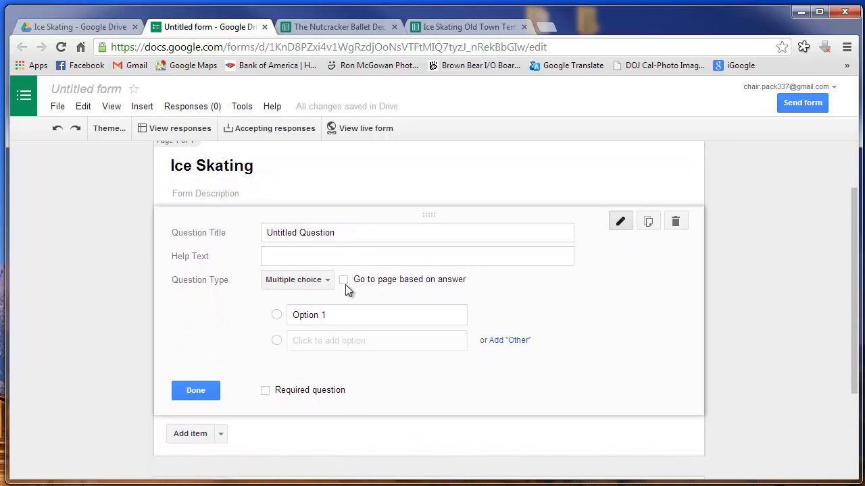
Title the first question 'Parent Name' and switch to the Nutcracker Ballet spreadsheet
{"action": "left_click", "coordinate": [351, 236]}
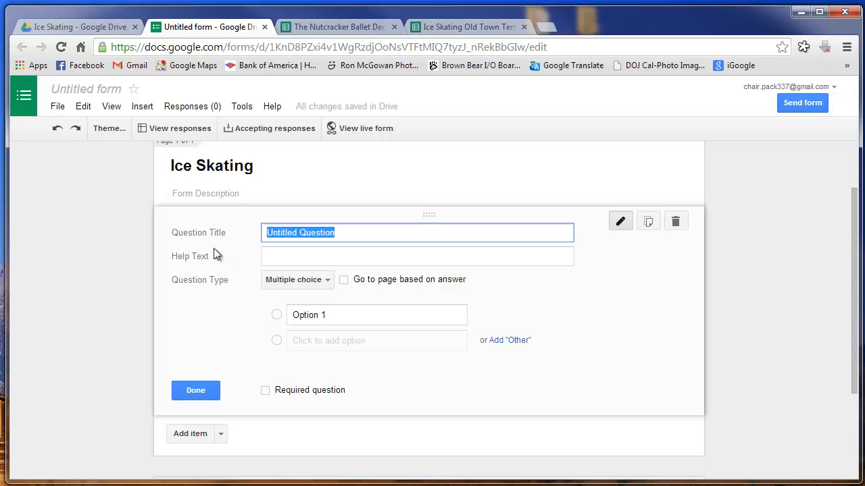
{"action": "type", "text": "Pare"}
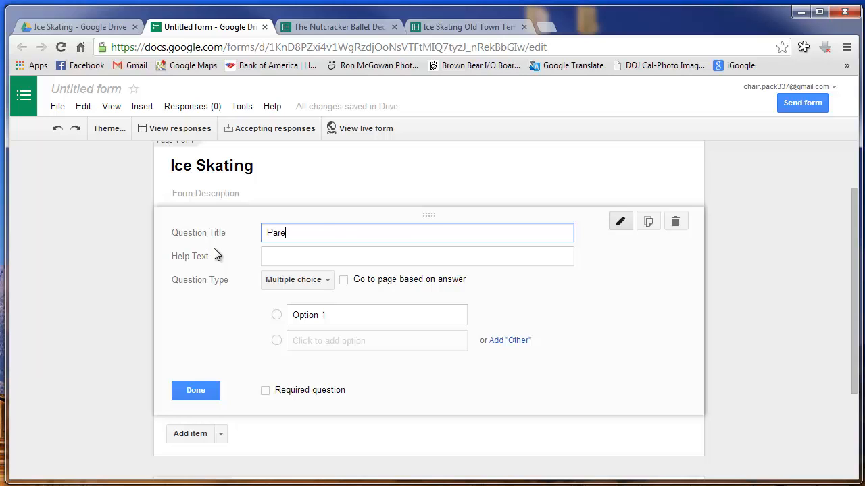
{"action": "type", "text": "nt Name"}
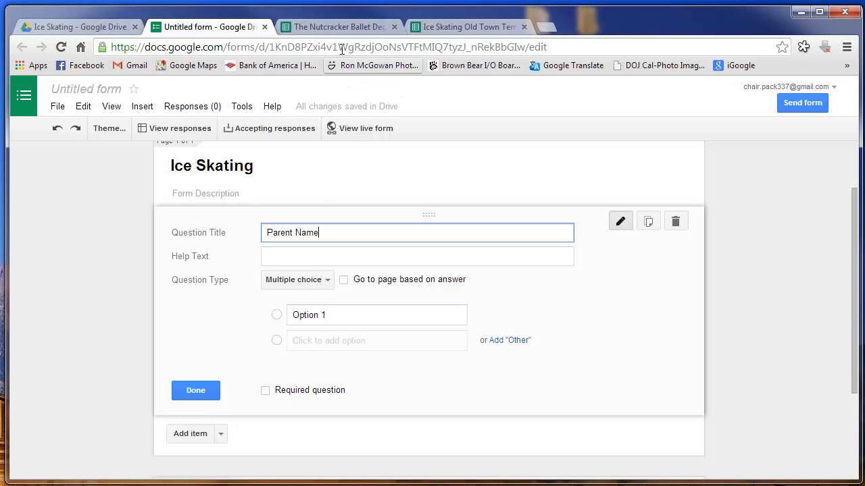
{"action": "left_click", "coordinate": [325, 30]}
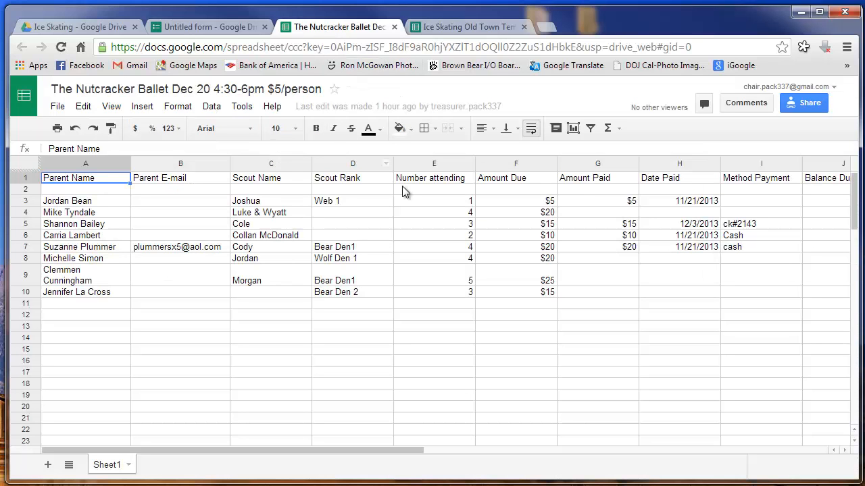
Inspect the Nutcracker Ballet Scout Name column, then return to the Ice Skating form
{"action": "left_click", "coordinate": [269, 164]}
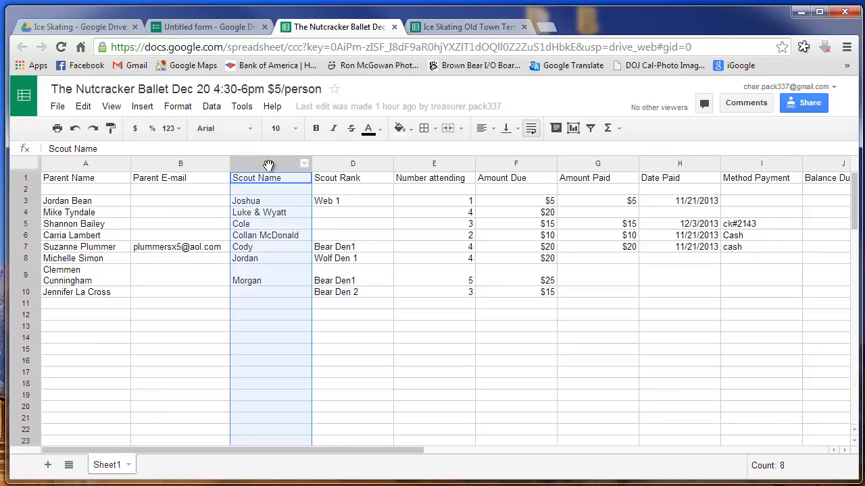
{"action": "mouse_move", "coordinate": [270, 165]}
{"action": "left_mouse_down"}
{"action": "mouse_move", "coordinate": [138, 164]}
{"action": "mouse_move", "coordinate": [272, 166]}
{"action": "left_mouse_up"}
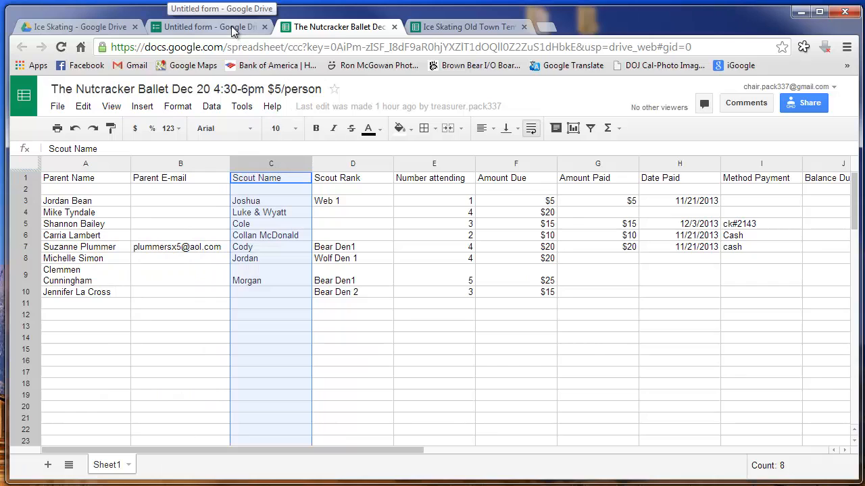
{"action": "left_click", "coordinate": [196, 27]}
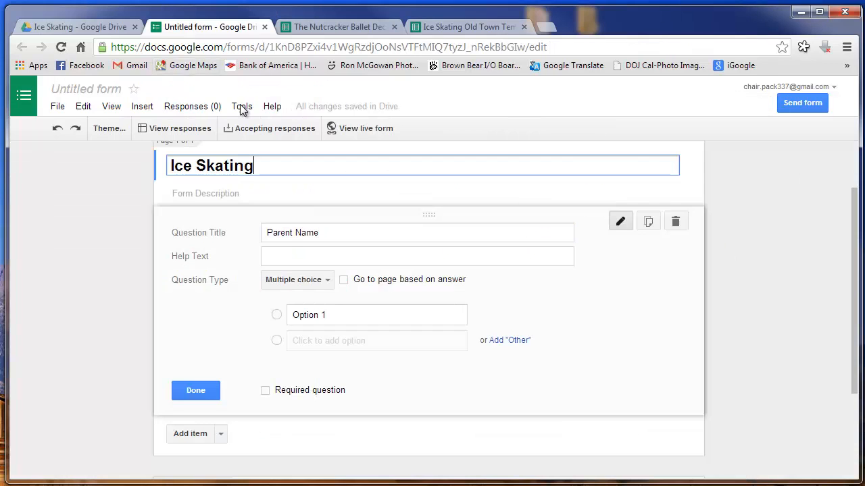
Make Parent Name a required Text question
{"action": "left_click", "coordinate": [330, 284]}
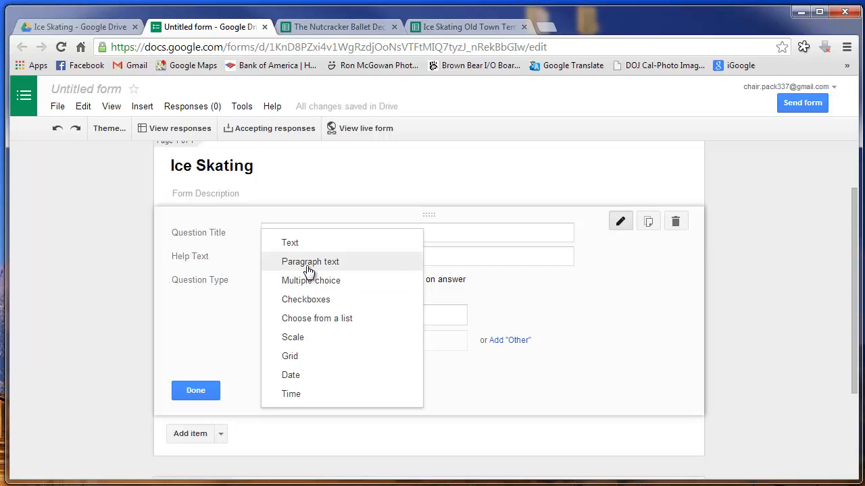
{"action": "left_click", "coordinate": [304, 245]}
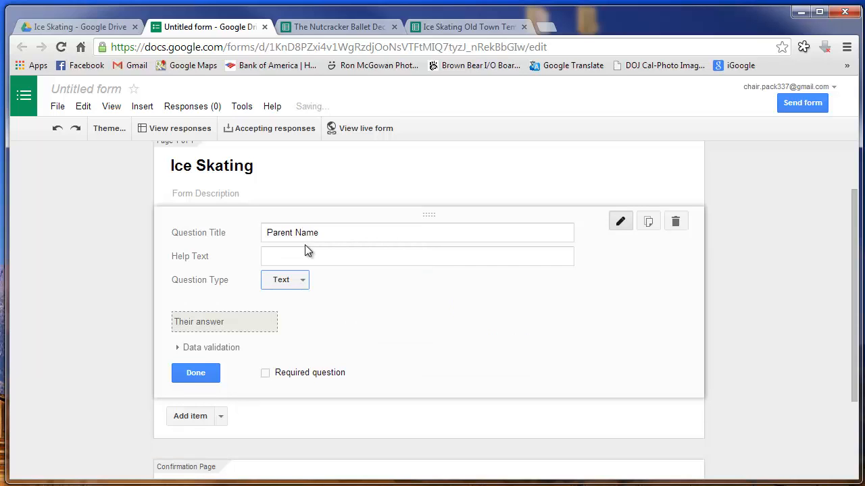
{"action": "left_click", "coordinate": [266, 375]}
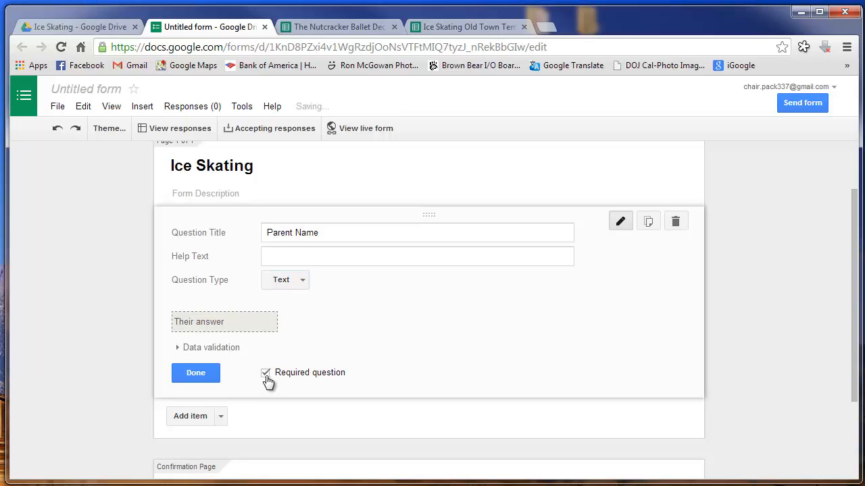
{"action": "left_click", "coordinate": [221, 417]}
{"action": "left_click", "coordinate": [223, 418]}
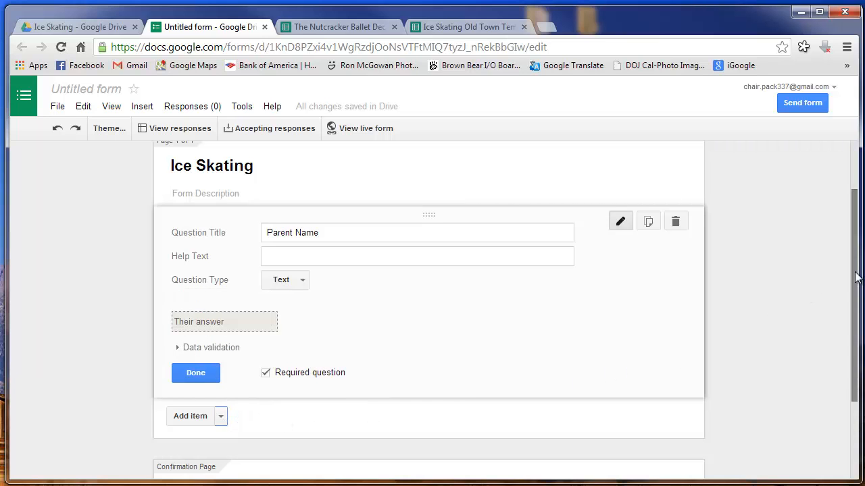
{"action": "left_click_drag", "start_coordinate": [853, 279], "coordinate": [851, 363]}
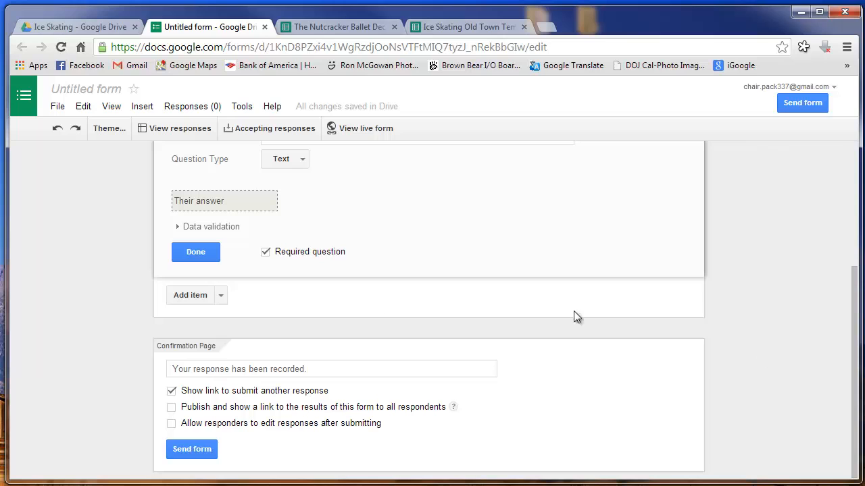
Add required text questions 'Parent Email' and 'Parent Phone Number'
{"action": "left_click", "coordinate": [189, 295]}
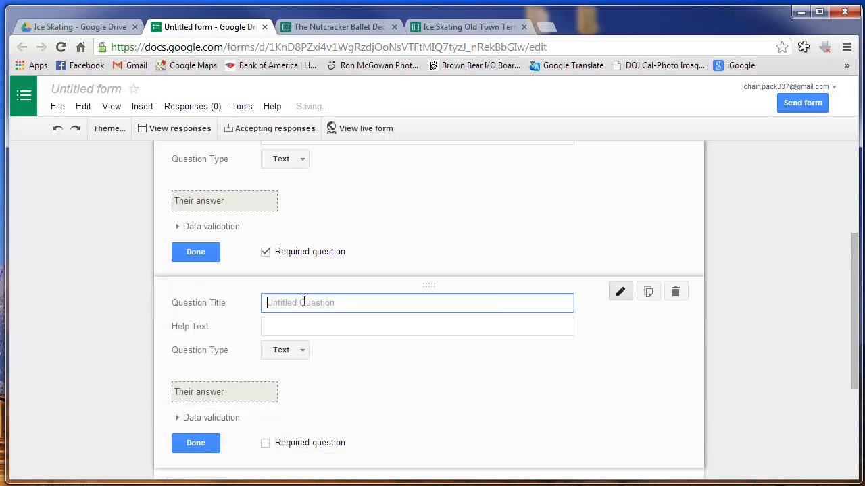
{"action": "type", "text": "P"}
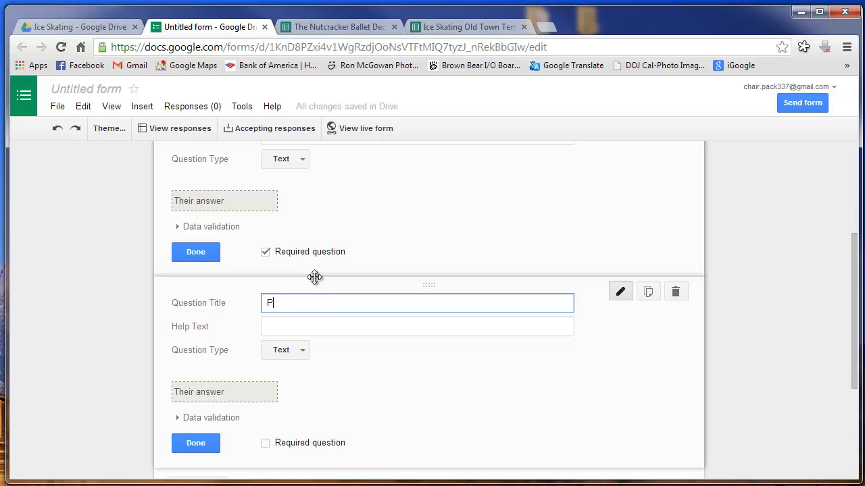
{"action": "type", "text": "arent Email"}
{"action": "left_click", "coordinate": [266, 445]}
{"action": "scroll", "coordinate": [392, 417], "scroll_direction": "down", "scroll_amount": 1}
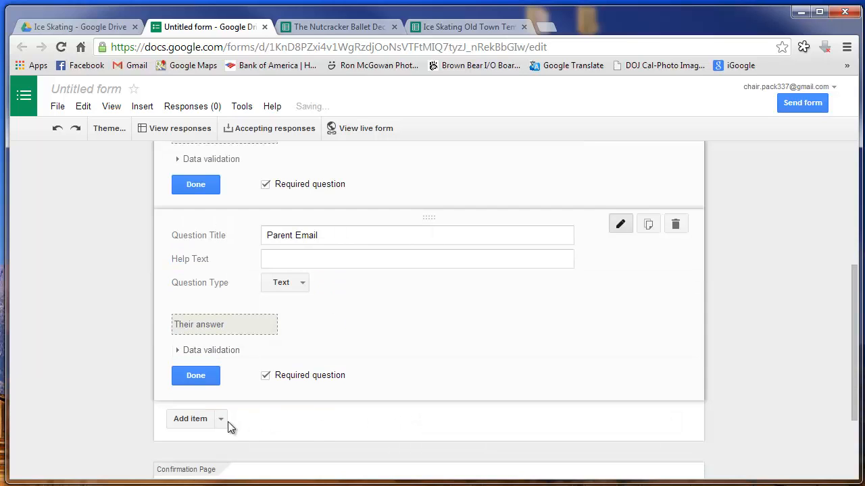
{"action": "left_click", "coordinate": [199, 424]}
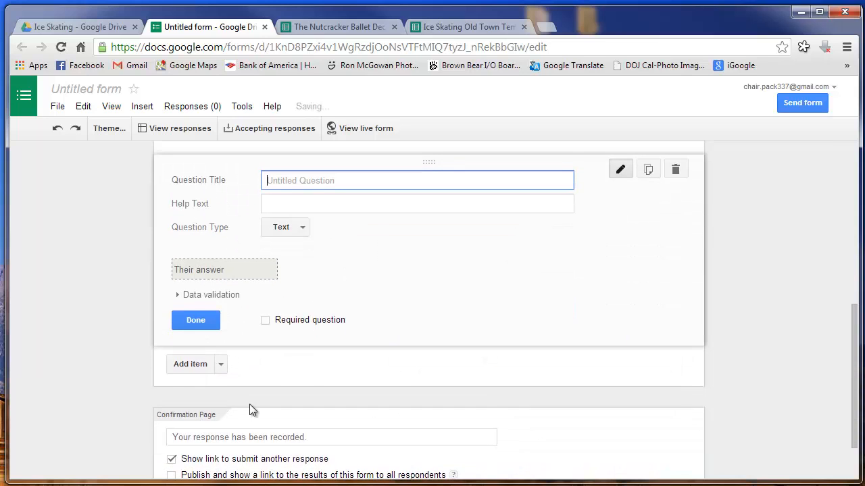
{"action": "type", "text": "Pa"}
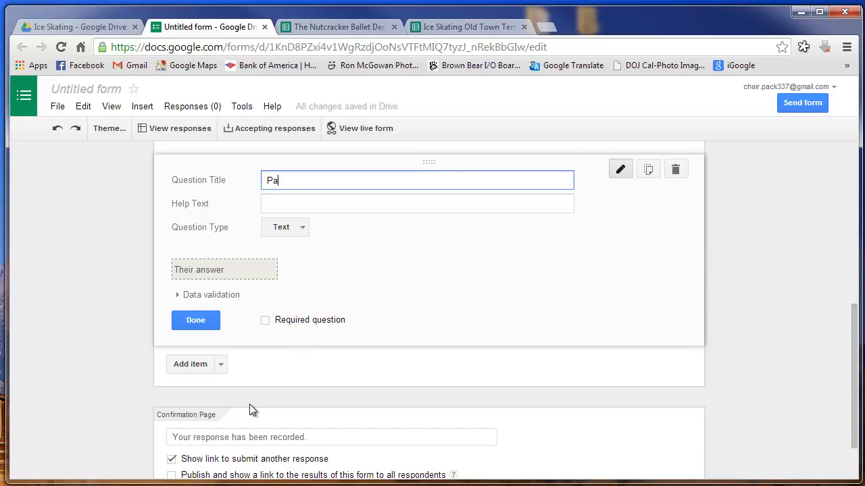
{"action": "type", "text": "rent Phone Number"}
{"action": "left_click", "coordinate": [268, 327]}
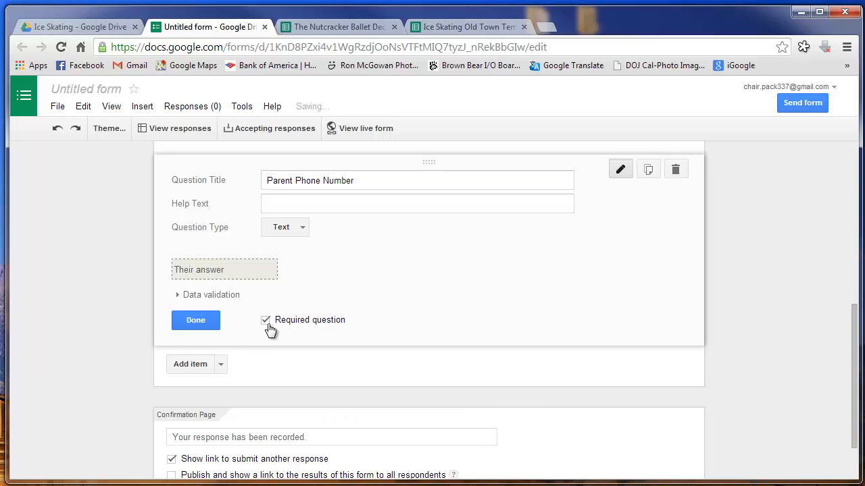
Add a required 'Scout Name' text question, followed by a new blank question
{"action": "left_click", "coordinate": [197, 368]}
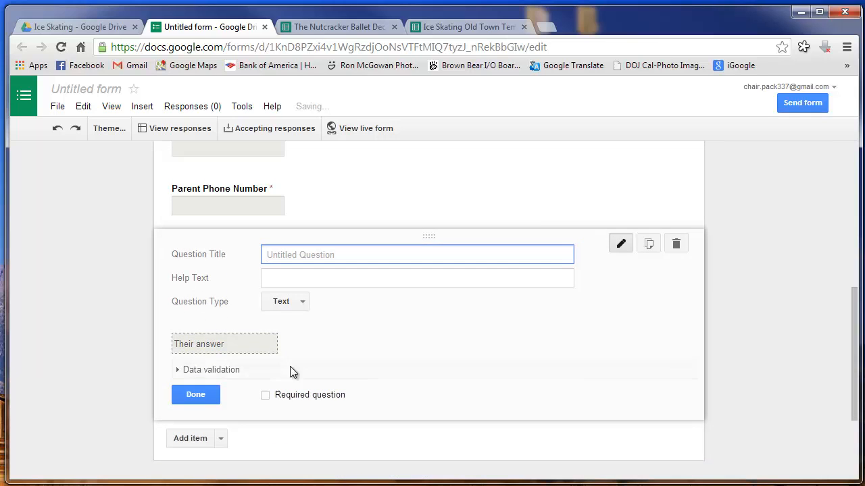
{"action": "type", "text": "Sc"}
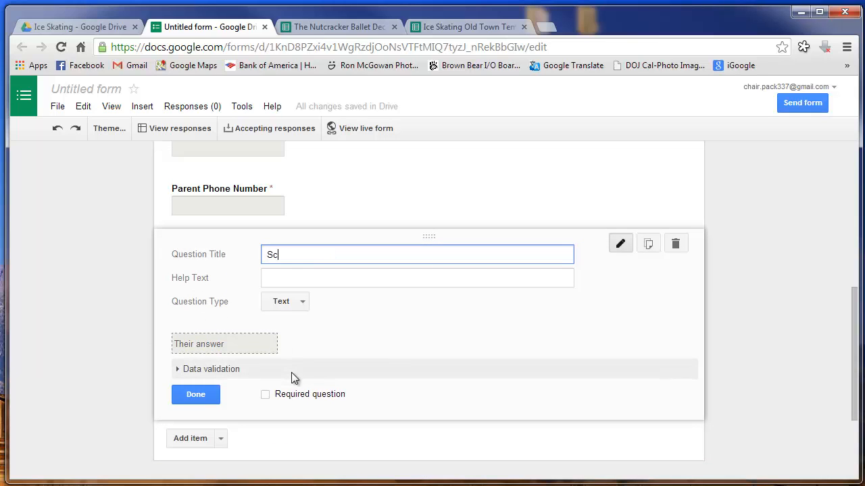
{"action": "type", "text": "out Name"}
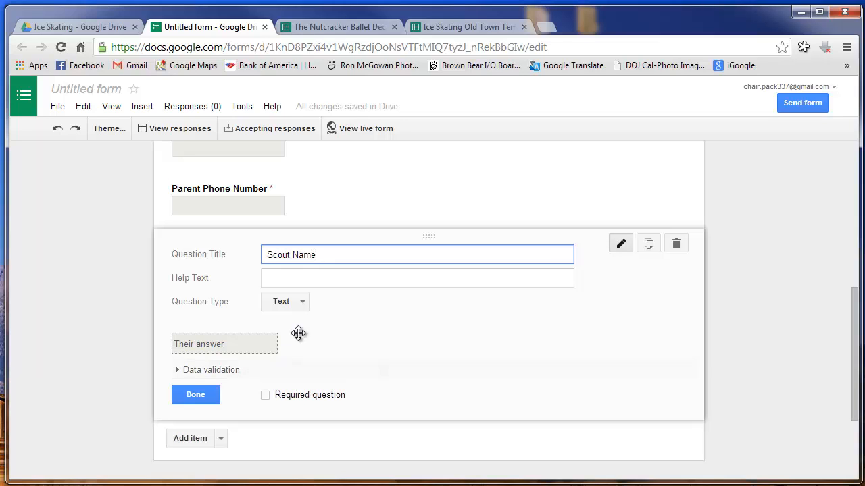
{"action": "left_click", "coordinate": [266, 396]}
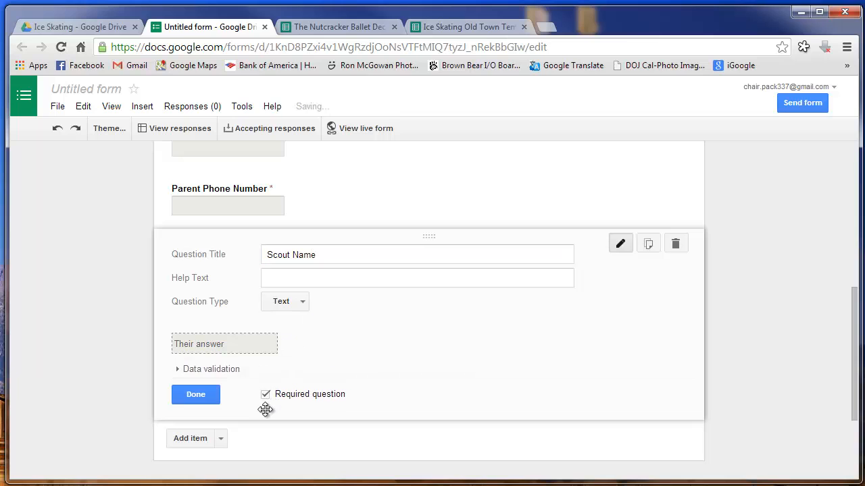
{"action": "left_click", "coordinate": [209, 444]}
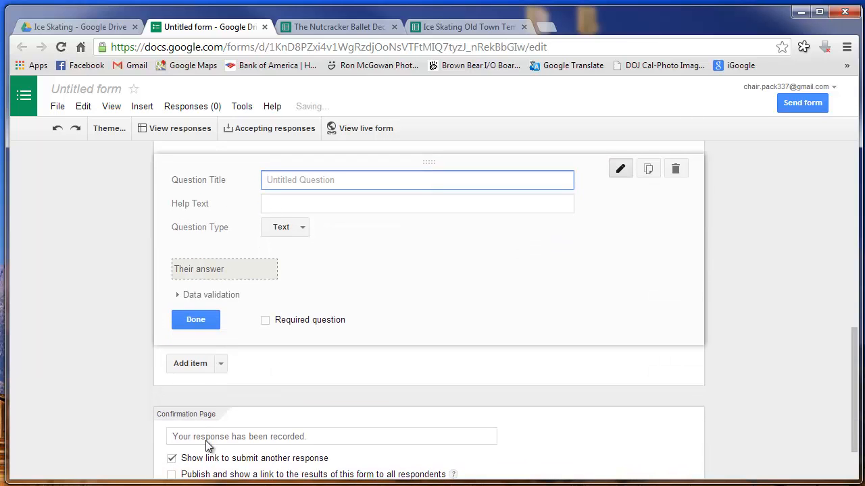
Title the new question 'Den' and make it multiple choice
{"action": "type", "text": "Den"}
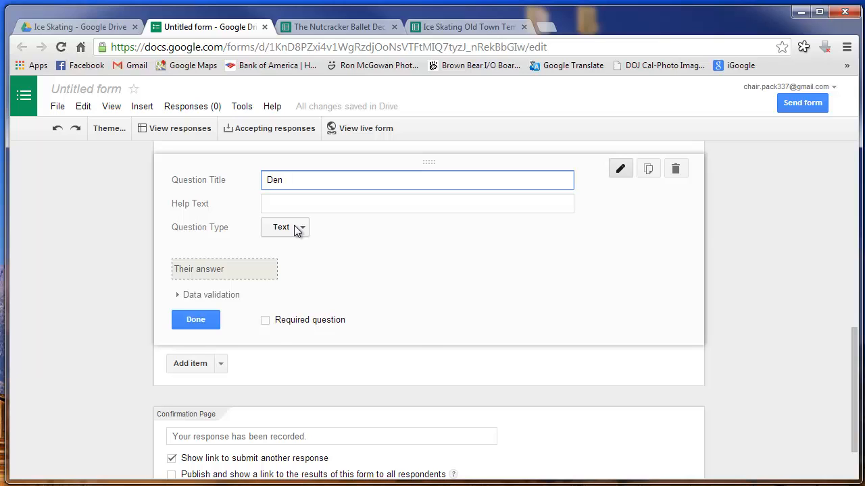
{"action": "left_click", "coordinate": [297, 229]}
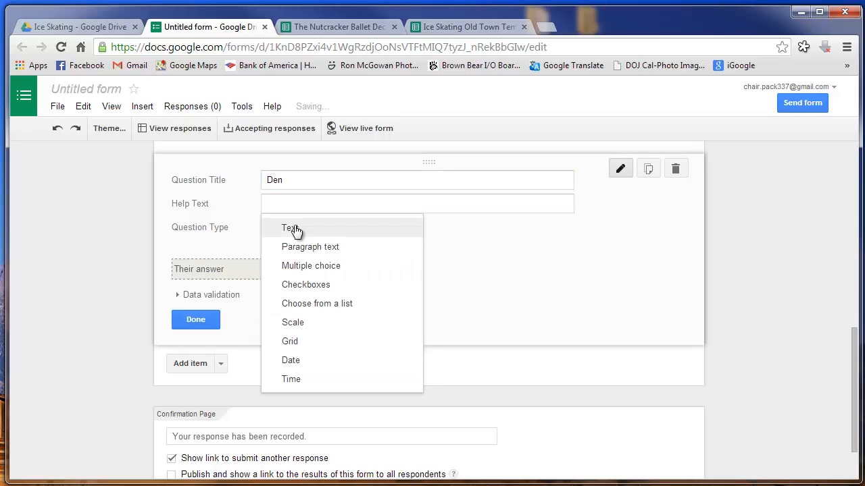
{"action": "left_click", "coordinate": [294, 267]}
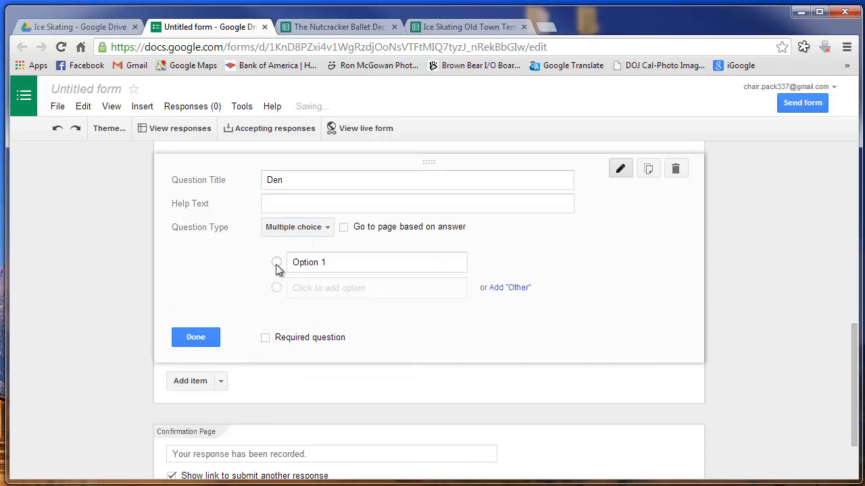
Add Den choices Tigers, Wolves Den1 and Wolves Den2
{"action": "left_click", "coordinate": [341, 261]}
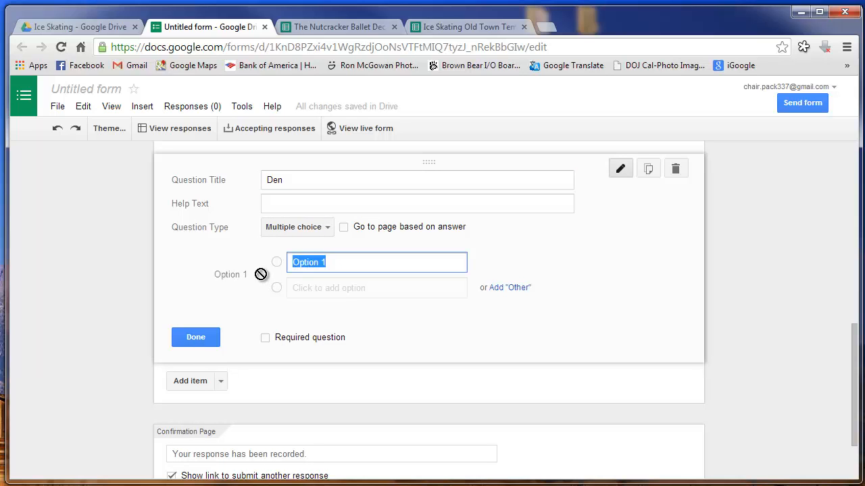
{"action": "type", "text": "T"}
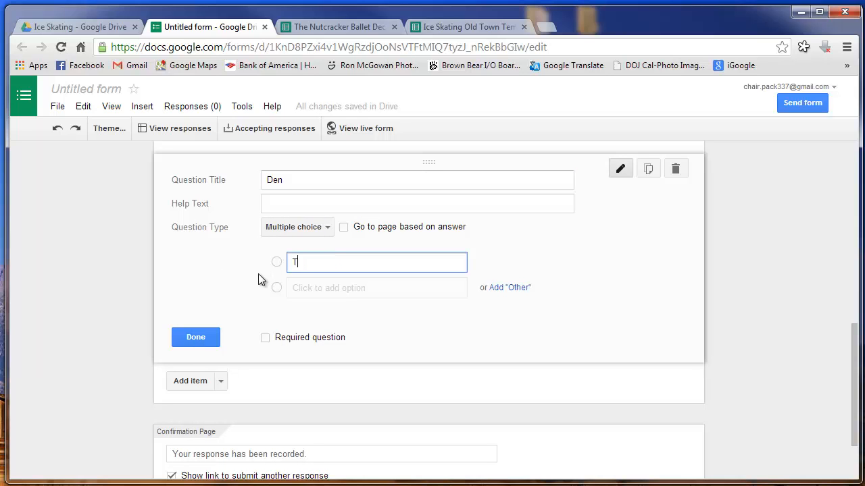
{"action": "type", "text": "igers"}
{"action": "left_click", "coordinate": [278, 288]}
{"action": "left_click_drag", "start_coordinate": [336, 284], "coordinate": [271, 299]}
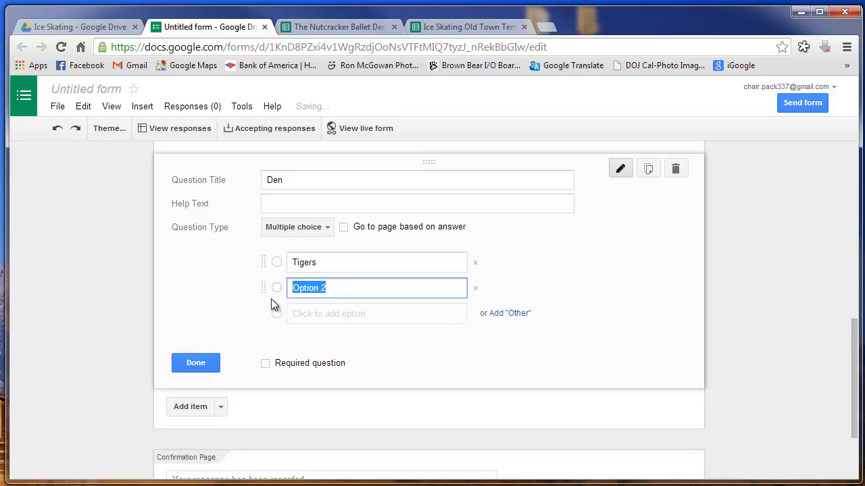
{"action": "type", "text": "Wolves"}
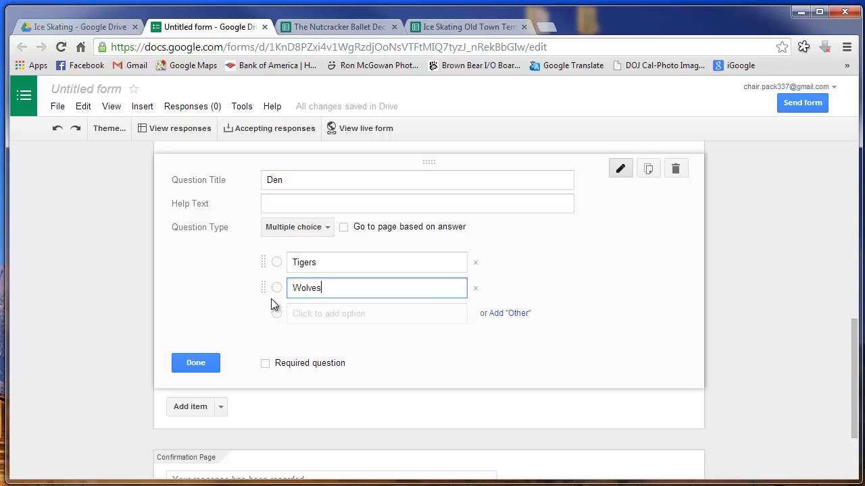
{"action": "type", "text": " Den1"}
{"action": "key", "text": "BackSpace"}
{"action": "type", "text": "1"}
{"action": "left_click", "coordinate": [304, 316]}
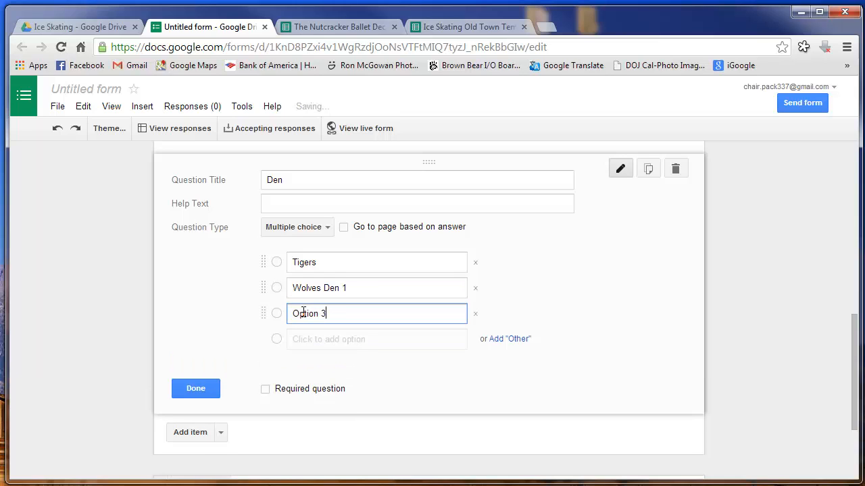
{"action": "triple_click", "coordinate": [303, 312]}
{"action": "type", "text": "Wolv"}
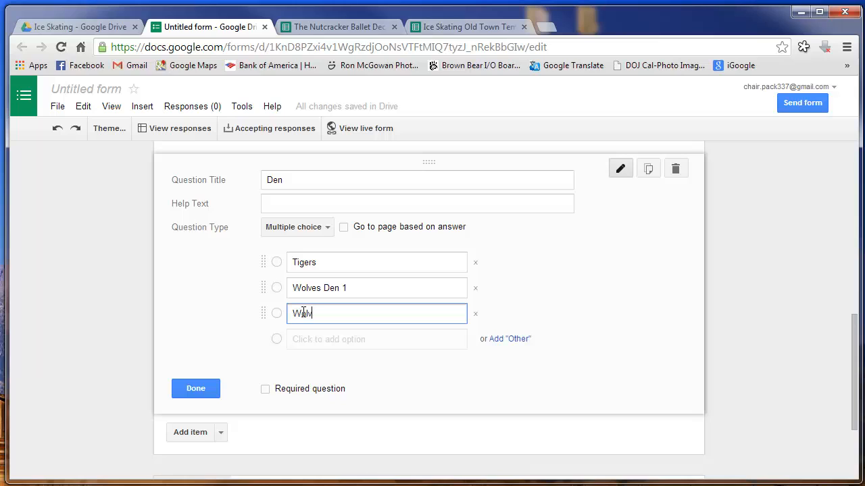
{"action": "type", "text": "es Den2"}
Add choices Bears Den1 and Bears Den 2, correcting Wolves Den2
{"action": "left_click", "coordinate": [302, 339]}
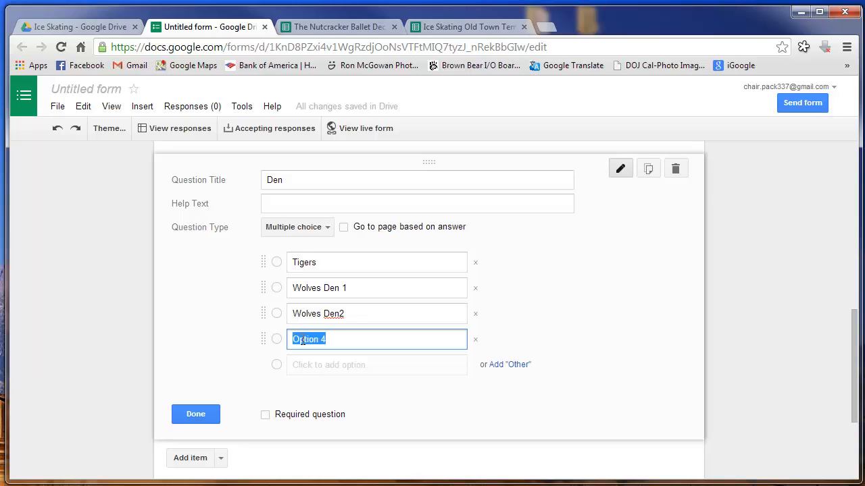
{"action": "type", "text": "Bears Den1"}
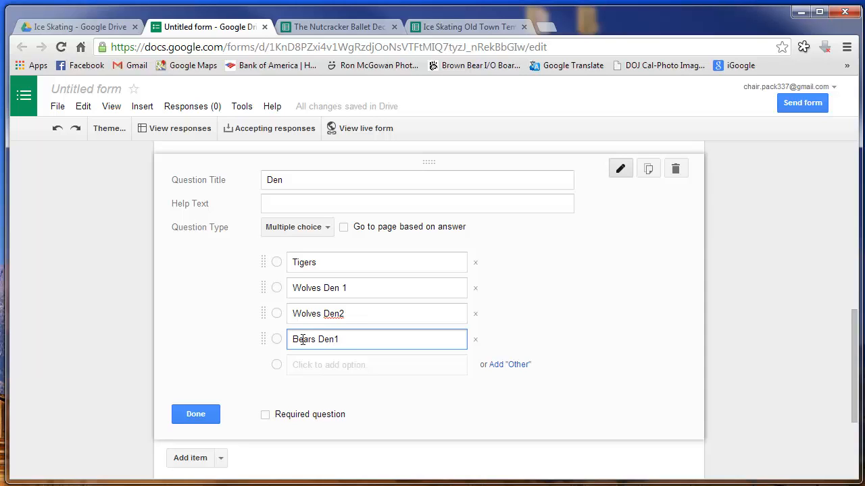
{"action": "key", "text": "BackSpace"}
{"action": "type", "text": "1"}
{"action": "left_click", "coordinate": [360, 313]}
{"action": "left_click", "coordinate": [360, 312]}
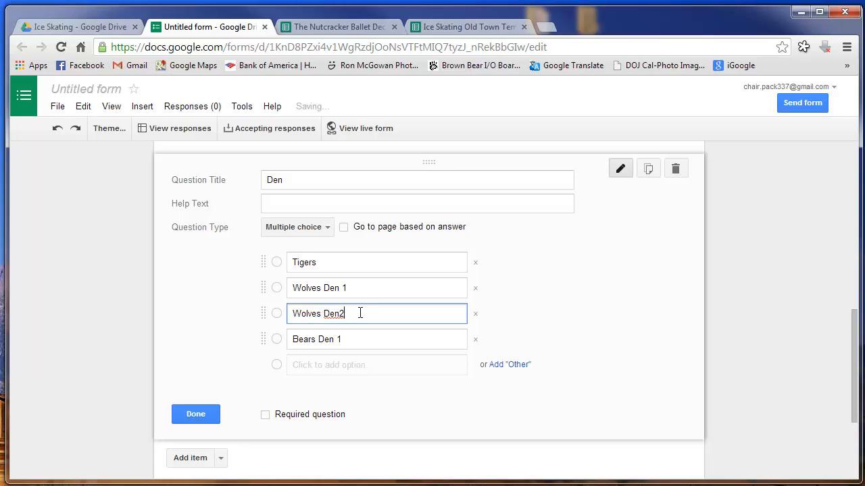
{"action": "key", "text": "BackSpace"}
{"action": "type", "text": "2"}
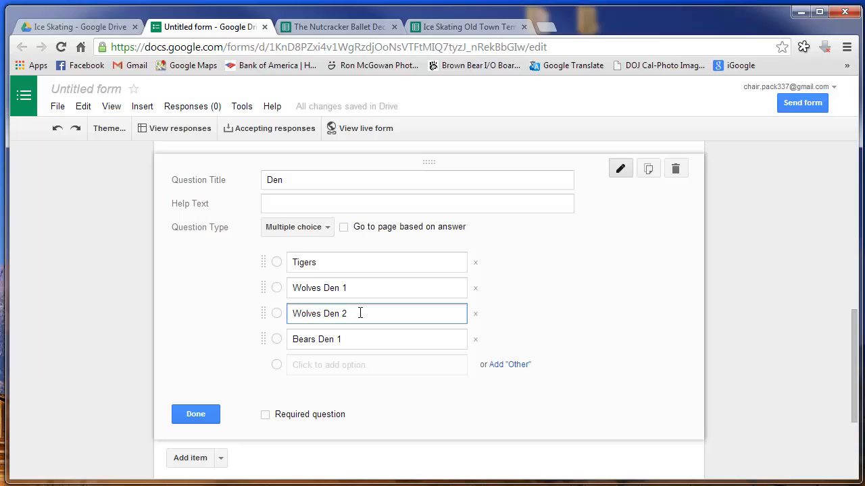
{"action": "left_click", "coordinate": [347, 366]}
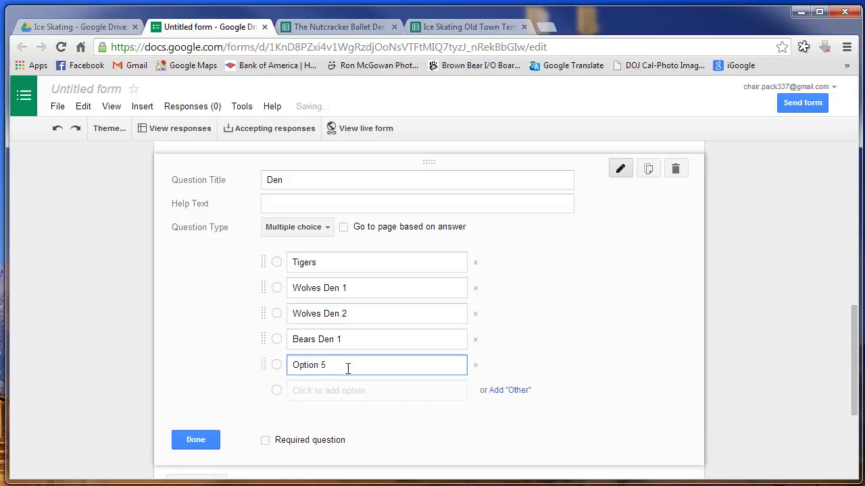
{"action": "type", "text": "Bea"}
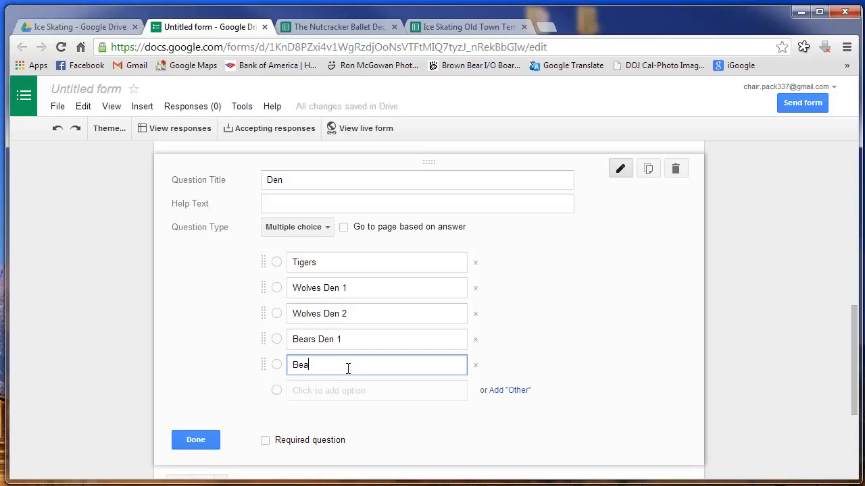
{"action": "type", "text": "rs Den 2"}
Add Webelos 1, Webelos 2 Den1 and Webelos 2 Den2, then make Den required
{"action": "left_click", "coordinate": [353, 392]}
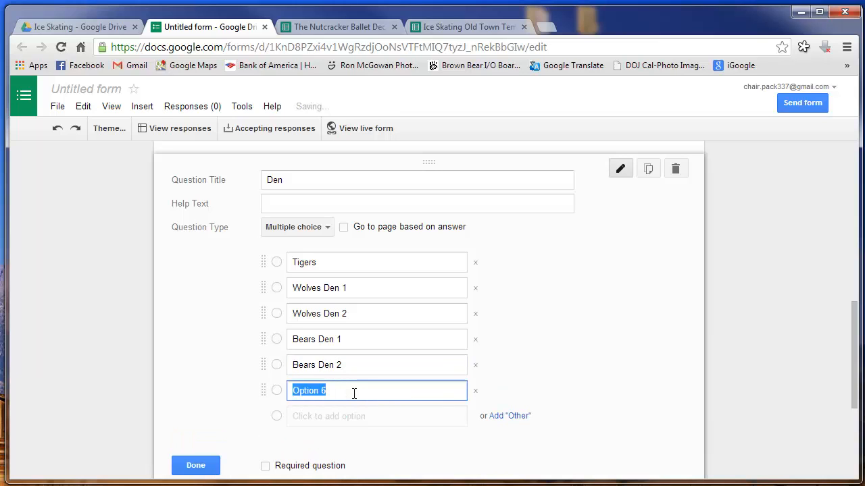
{"action": "type", "text": "Webelos"}
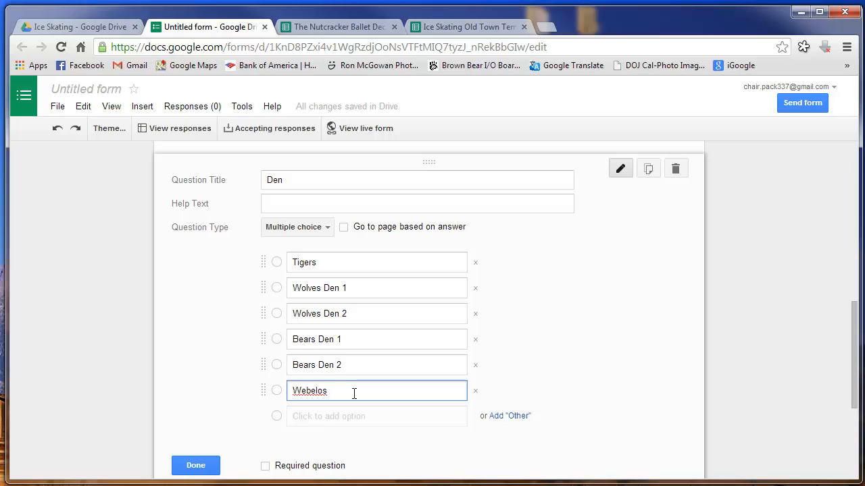
{"action": "type", "text": " 1, Den"}
{"action": "key", "text": "BackSpace"}
{"action": "key", "text": "BackSpace"}
{"action": "key", "text": "BackSpace"}
{"action": "key", "text": "BackSpace"}
{"action": "key", "text": "BackSpace"}
{"action": "left_click", "coordinate": [318, 417]}
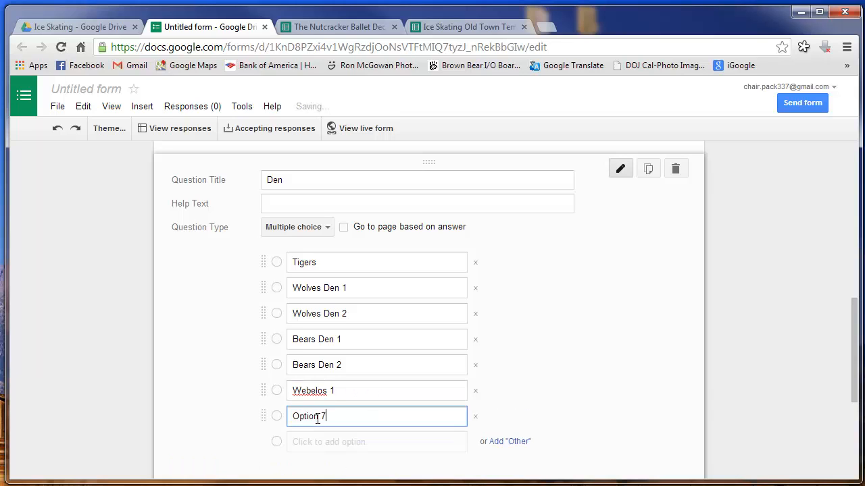
{"action": "triple_click", "coordinate": [317, 419]}
{"action": "type", "text": "Web"}
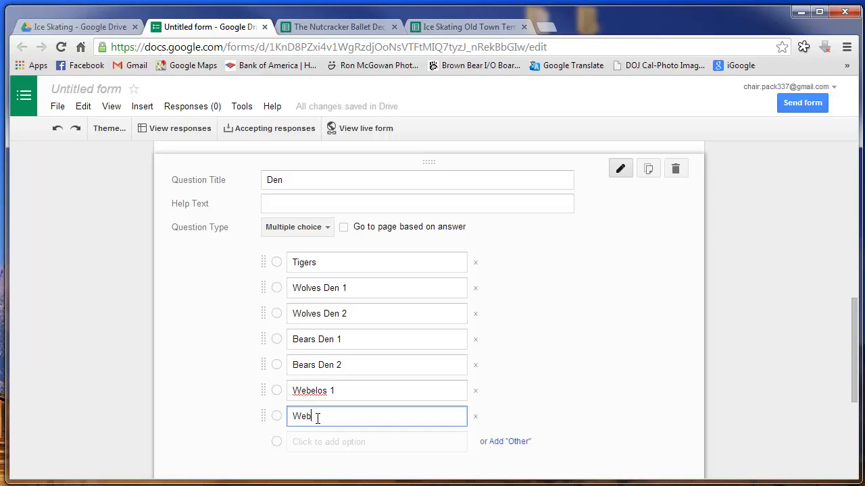
{"action": "type", "text": "elos 2, Den1"}
{"action": "left_click", "coordinate": [342, 443]}
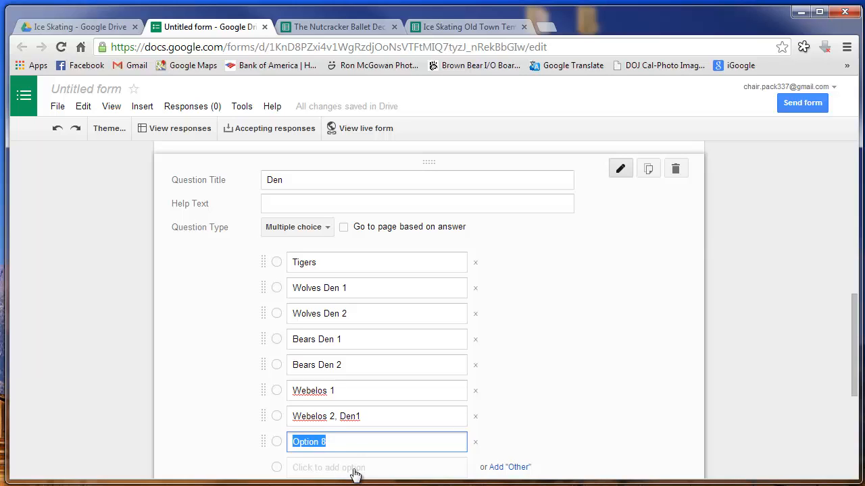
{"action": "type", "text": "Webelis"}
{"action": "key", "text": "BackSpace"}
{"action": "key", "text": "BackSpace"}
{"action": "type", "text": "os 2, Den2"}
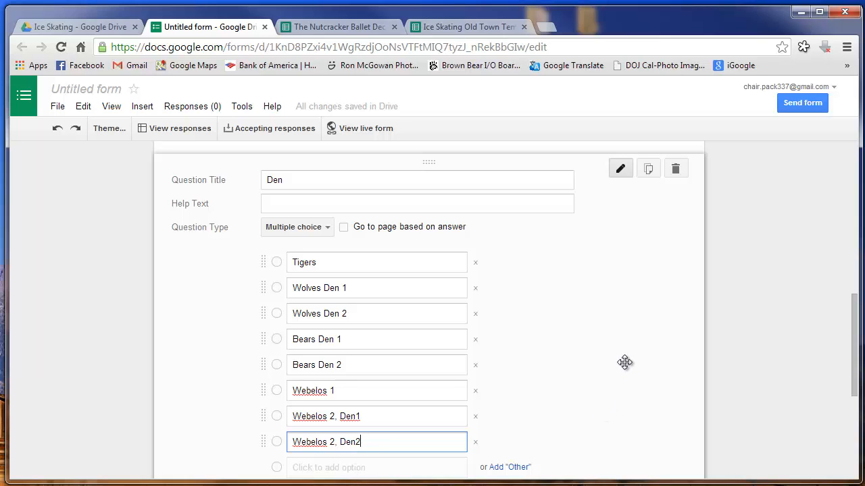
{"action": "scroll", "coordinate": [624, 363], "scroll_direction": "down", "scroll_amount": 1}
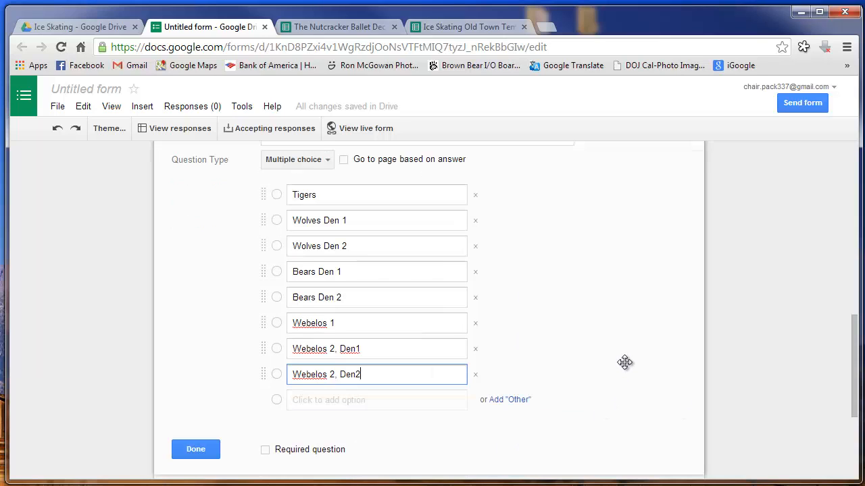
{"action": "left_click", "coordinate": [336, 458]}
{"action": "scroll", "coordinate": [348, 431], "scroll_direction": "down", "scroll_amount": 1}
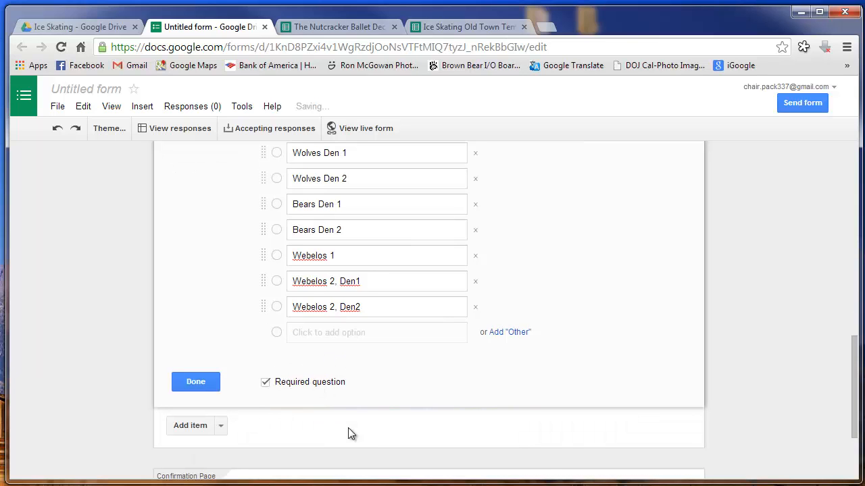
Add a new question titled 'How Many Skaters?'
{"action": "left_click", "coordinate": [199, 427]}
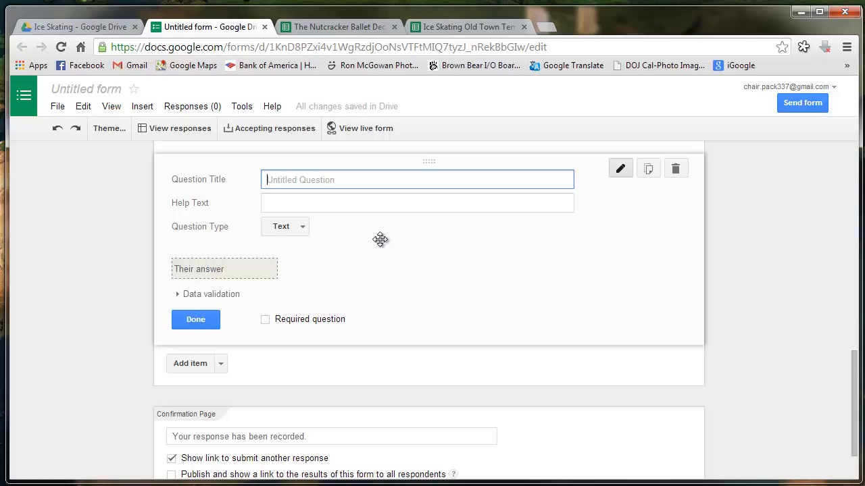
{"action": "type", "text": "# of Skaters"}
{"action": "left_click_drag", "start_coordinate": [273, 180], "coordinate": [247, 185]}
{"action": "type", "text": "N"}
{"action": "key", "text": "BackSpace"}
{"action": "type", "text": "How Many"}
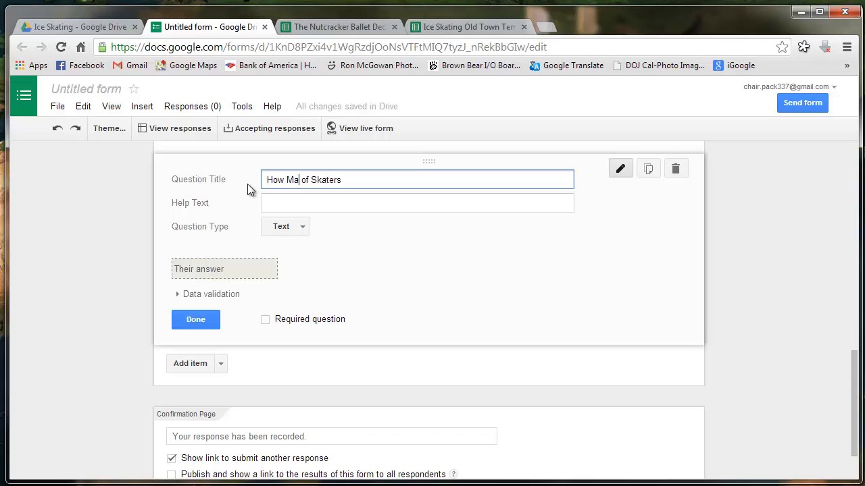
{"action": "key", "text": "Delete"}
{"action": "key", "text": "Delete"}
{"action": "key", "text": "Delete"}
{"action": "type", "text": "?"}
{"action": "left_click", "coordinate": [373, 208]}
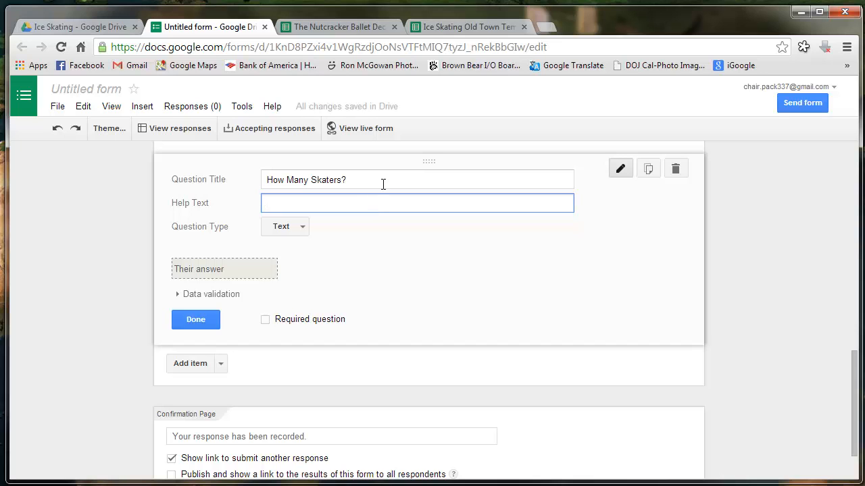
Enter the help text '$13 a person' after checking the ice skating spreadsheet
{"action": "left_click", "coordinate": [457, 27]}
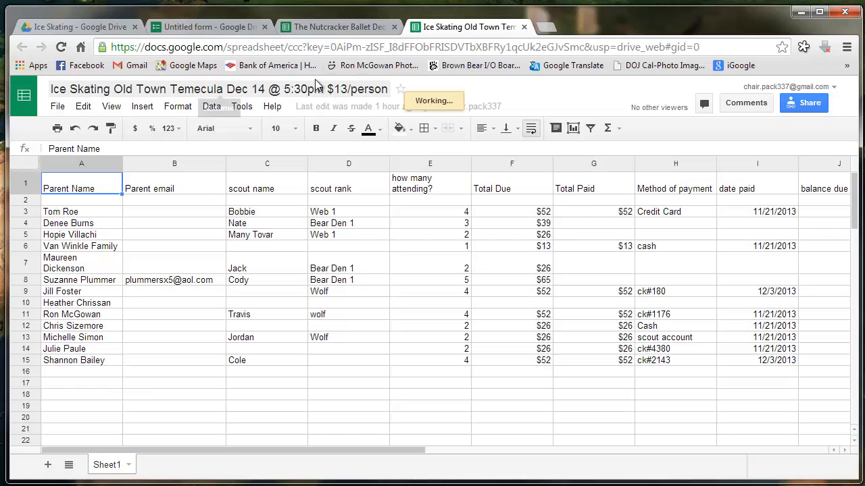
{"action": "left_click", "coordinate": [206, 27]}
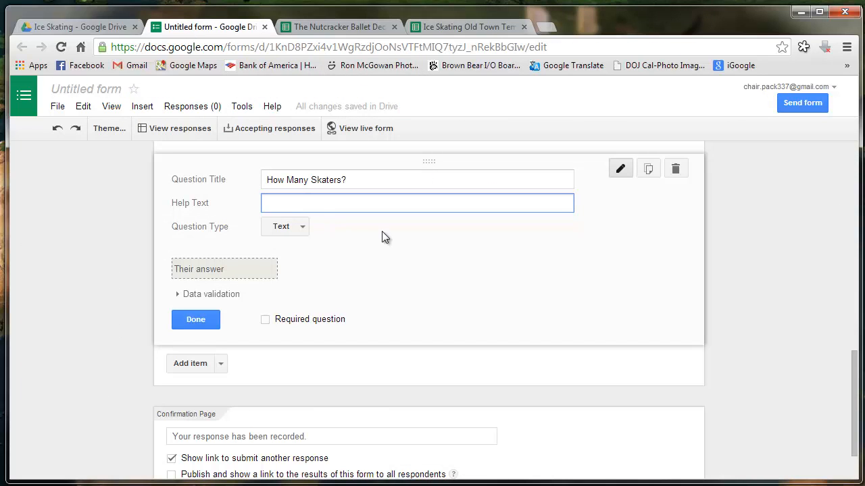
{"action": "type", "text": "$13 a person"}
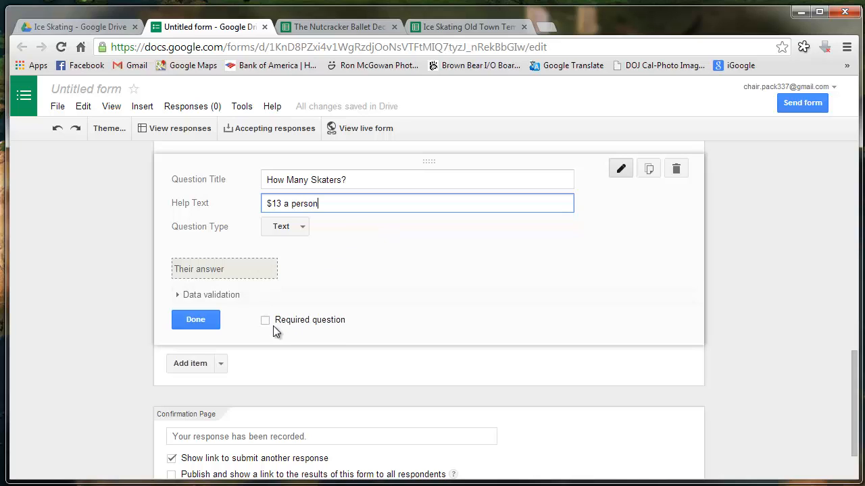
{"action": "left_click", "coordinate": [306, 233]}
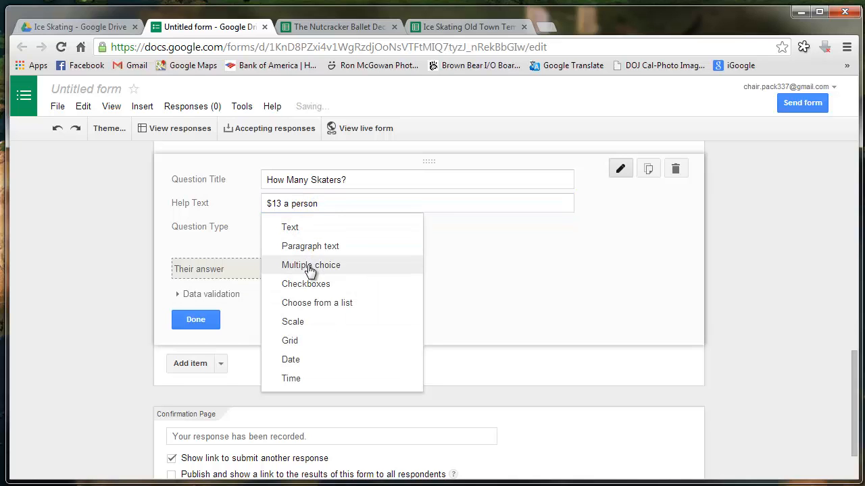
Make How Many Skaters? multiple choice with answers 1 through 8
{"action": "left_click", "coordinate": [310, 267]}
{"action": "left_click", "coordinate": [304, 262]}
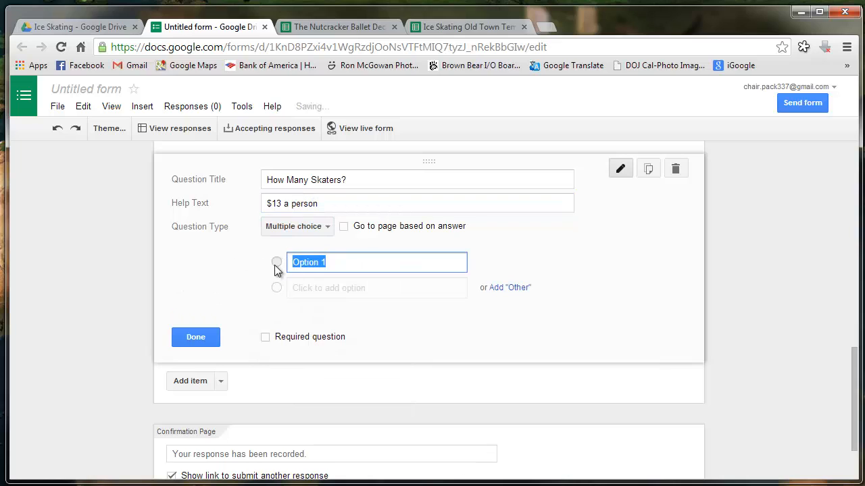
{"action": "type", "text": "1"}
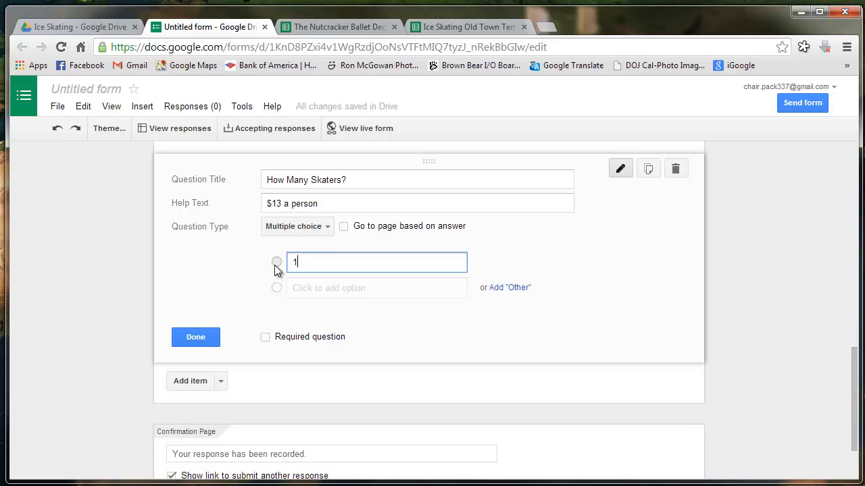
{"action": "key", "text": "Return"}
{"action": "type", "text": "2"}
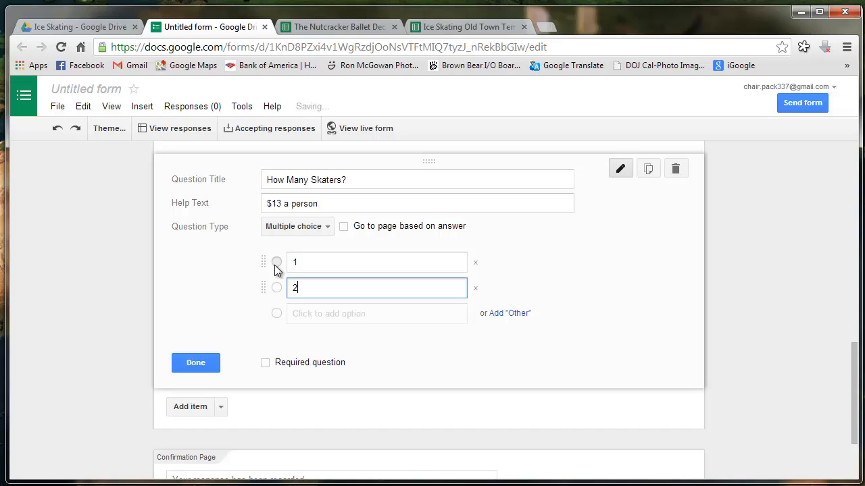
{"action": "key", "text": "Return"}
{"action": "type", "text": "3"}
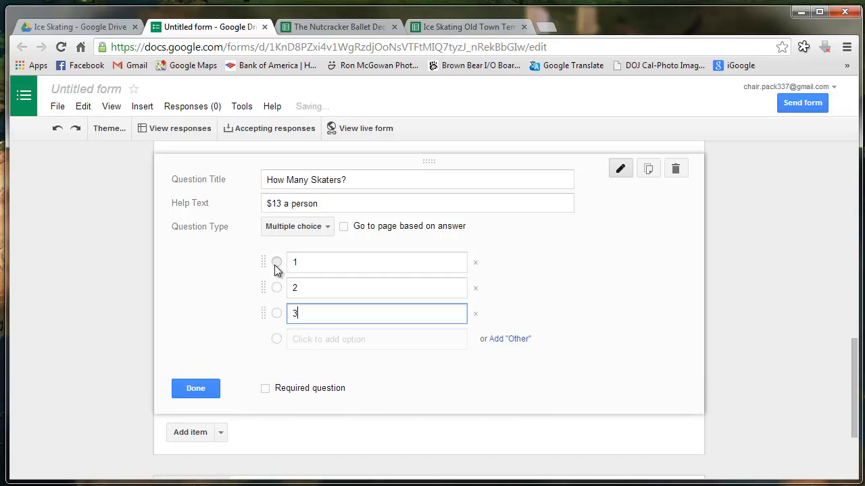
{"action": "key", "text": "Return"}
{"action": "type", "text": "4"}
{"action": "key", "text": "Return"}
{"action": "type", "text": "5"}
{"action": "key", "text": "Return"}
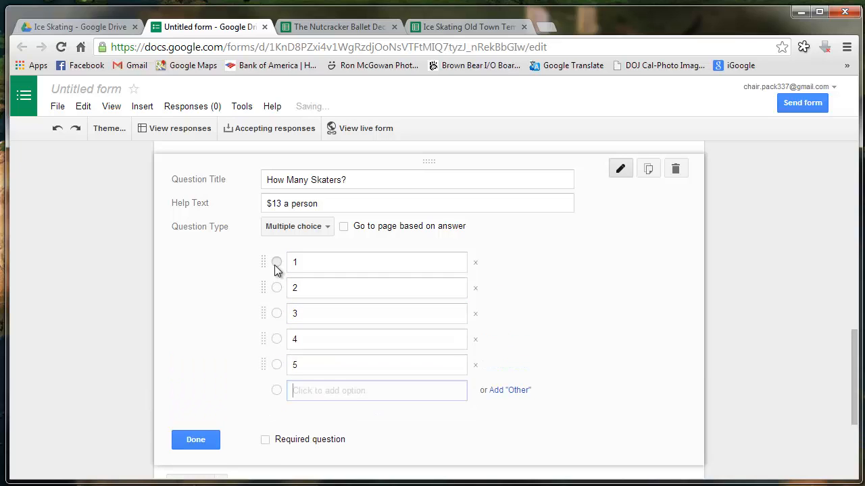
{"action": "type", "text": "6"}
{"action": "key", "text": "Return"}
{"action": "type", "text": "7"}
{"action": "key", "text": "Return"}
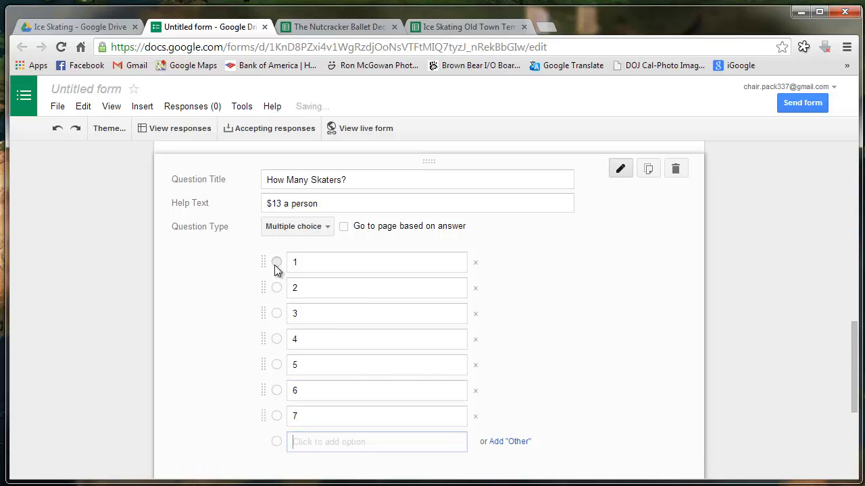
{"action": "type", "text": "8"}
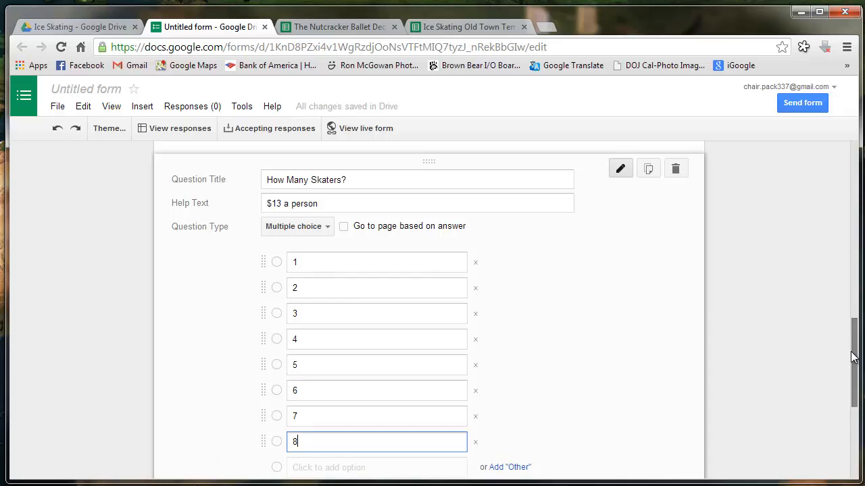
Mark the skater-count question required, then check the spreadsheet and return
{"action": "left_click_drag", "start_coordinate": [852, 349], "coordinate": [855, 382]}
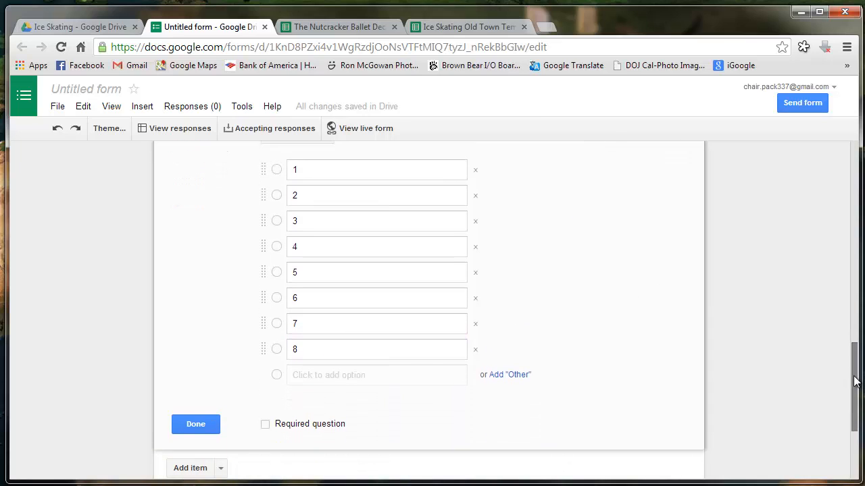
{"action": "left_click", "coordinate": [267, 427]}
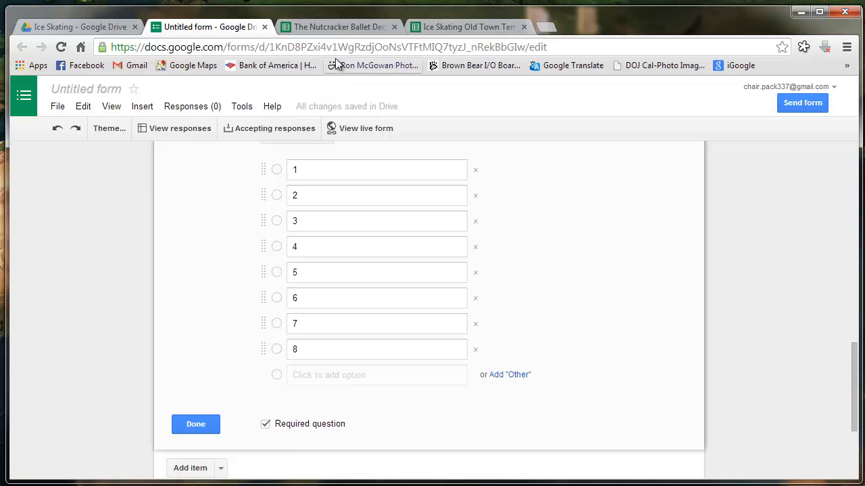
{"action": "left_click", "coordinate": [438, 27]}
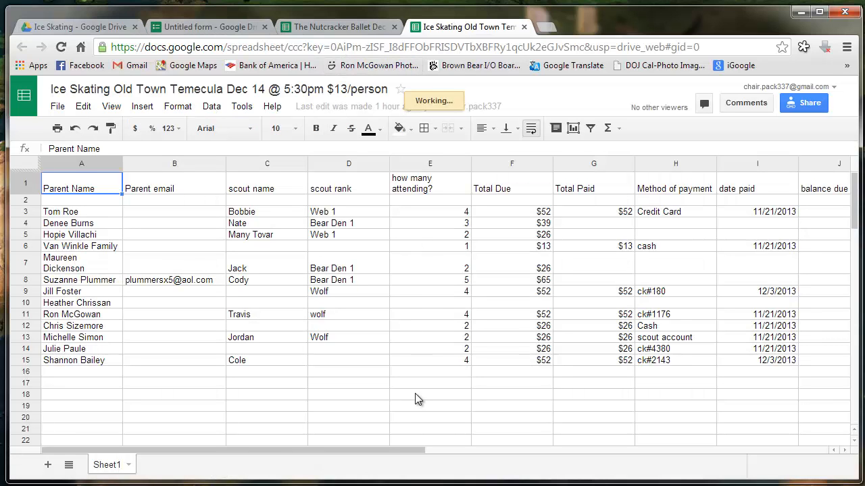
{"action": "left_click_drag", "start_coordinate": [411, 448], "coordinate": [374, 449]}
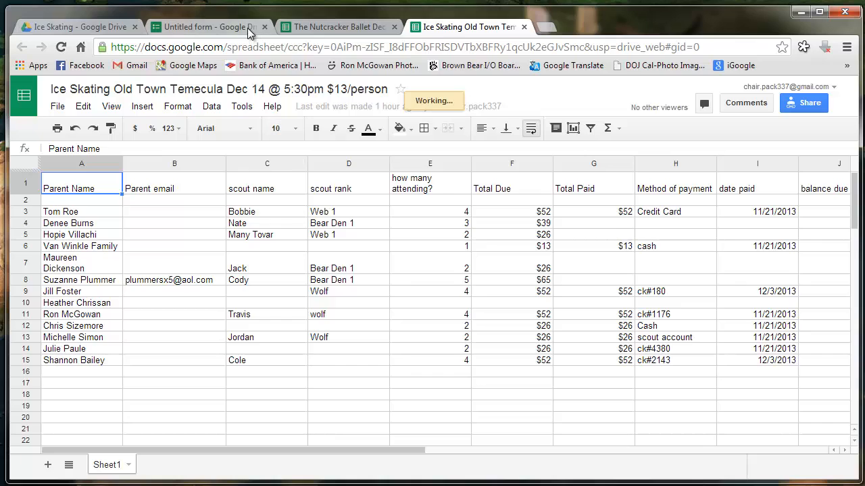
{"action": "left_click", "coordinate": [250, 30]}
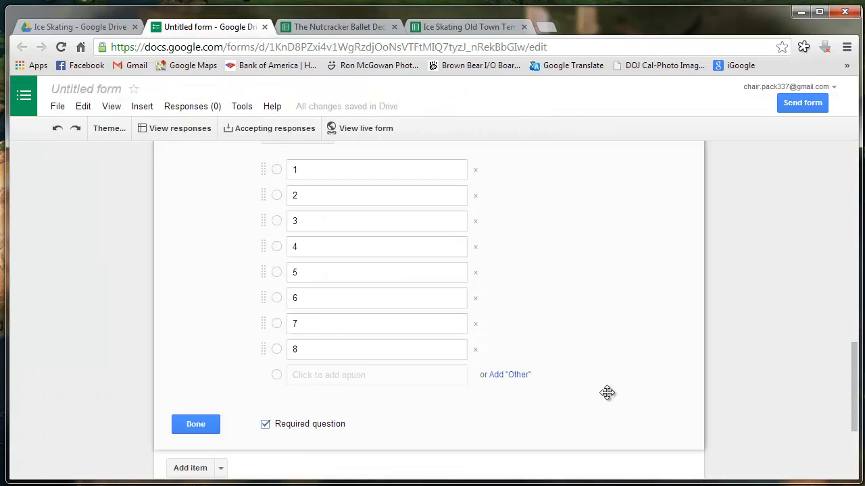
{"action": "mouse_move", "coordinate": [855, 381]}
{"action": "left_mouse_down"}
{"action": "mouse_move", "coordinate": [860, 420]}
{"action": "mouse_move", "coordinate": [859, 372]}
{"action": "left_mouse_up"}
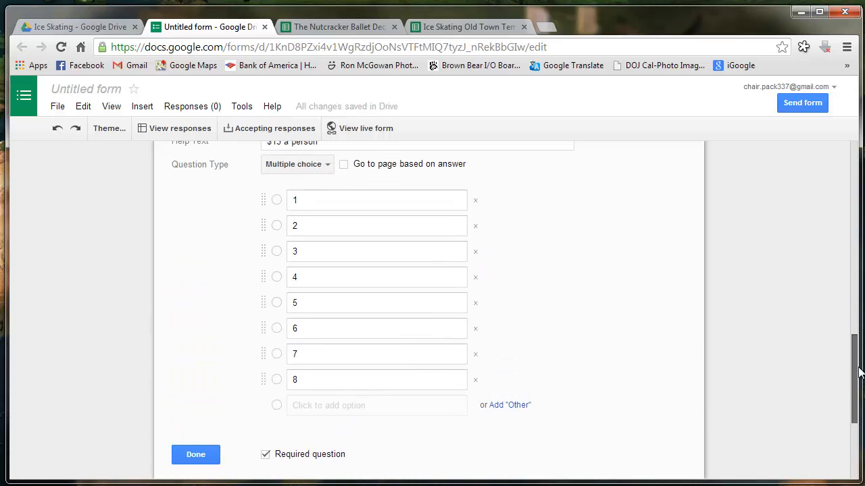
Turn off the submit-another-response link and turn on publishing a link to results
{"action": "mouse_move", "coordinate": [859, 369]}
{"action": "left_mouse_down"}
{"action": "mouse_move", "coordinate": [862, 422]}
{"action": "mouse_move", "coordinate": [856, 372]}
{"action": "left_mouse_up"}
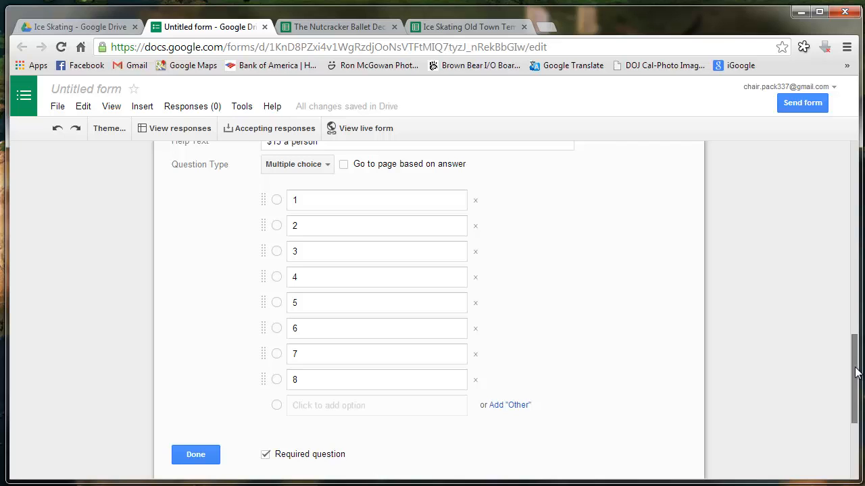
{"action": "left_click_drag", "start_coordinate": [855, 372], "coordinate": [861, 442]}
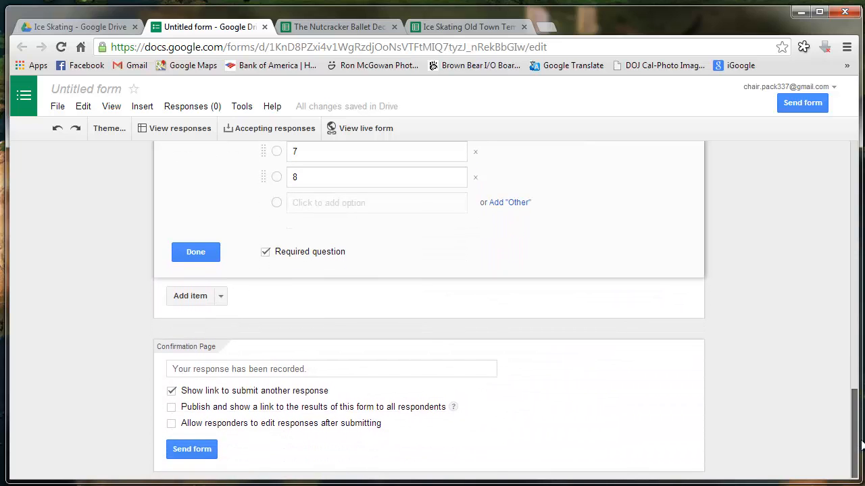
{"action": "left_click", "coordinate": [172, 393]}
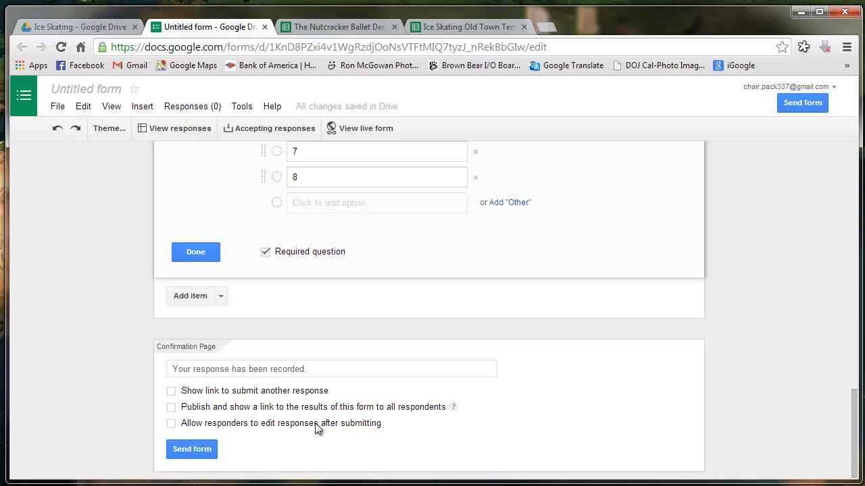
{"action": "left_click", "coordinate": [172, 408]}
Preview the published Ice Skating form by scrolling through it, then return to the editor
{"action": "left_click", "coordinate": [355, 131]}
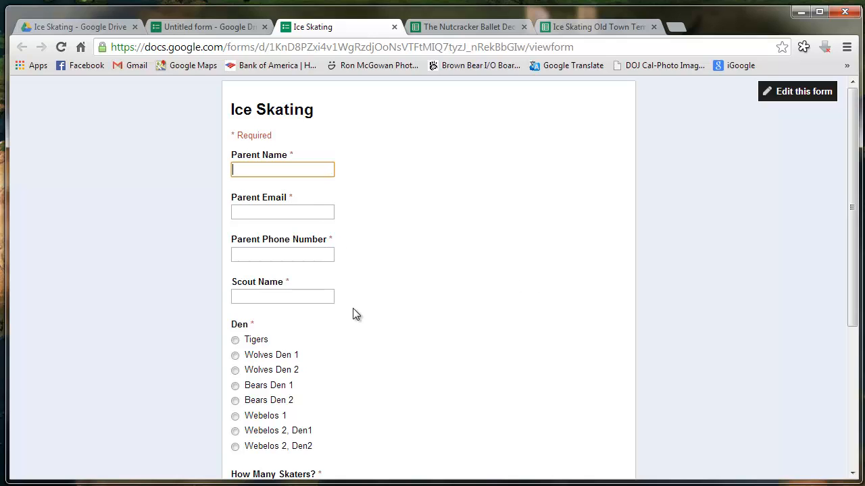
{"action": "scroll", "coordinate": [346, 363], "scroll_direction": "down", "scroll_amount": 2}
{"action": "scroll", "coordinate": [346, 362], "scroll_direction": "down", "scroll_amount": 2}
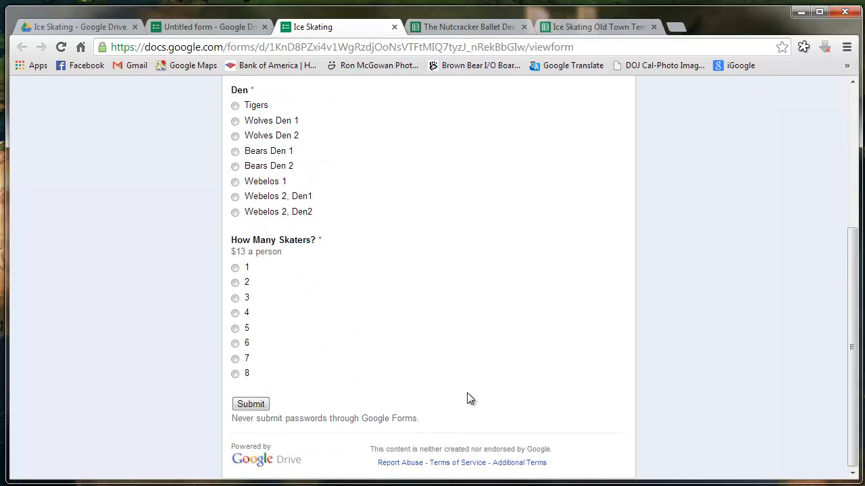
{"action": "scroll", "coordinate": [468, 395], "scroll_direction": "up", "scroll_amount": 4}
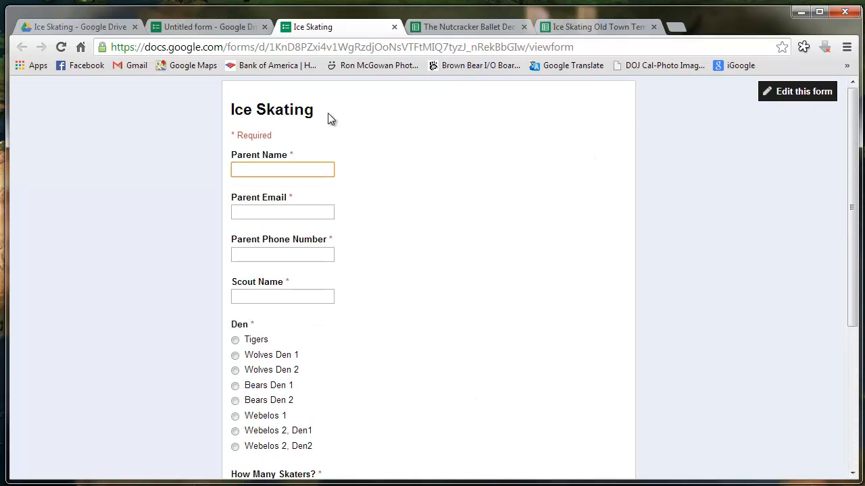
{"action": "left_click", "coordinate": [804, 101]}
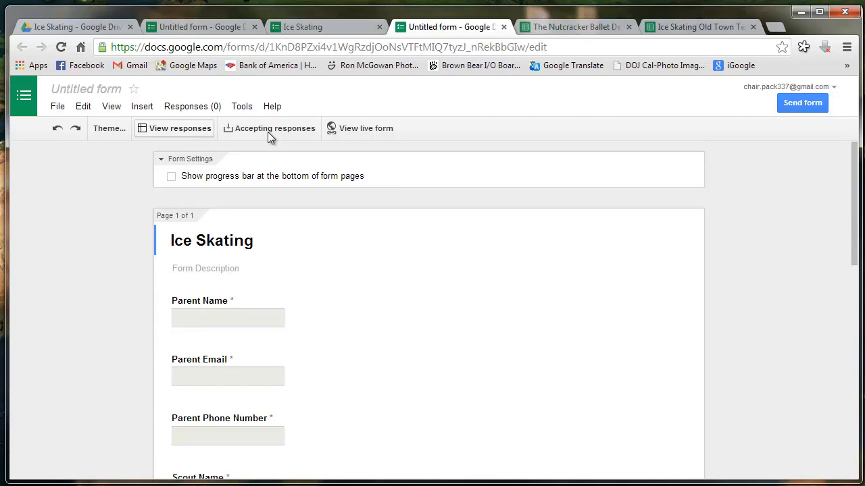
Copy the form's share link from the Send form dialog, then return to the other form tab
{"action": "scroll", "coordinate": [702, 190], "scroll_direction": "down", "scroll_amount": 15}
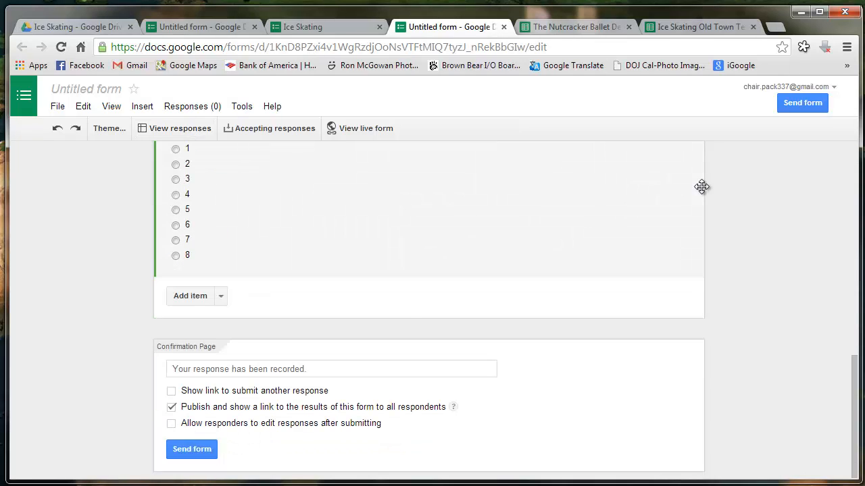
{"action": "left_click", "coordinate": [189, 451]}
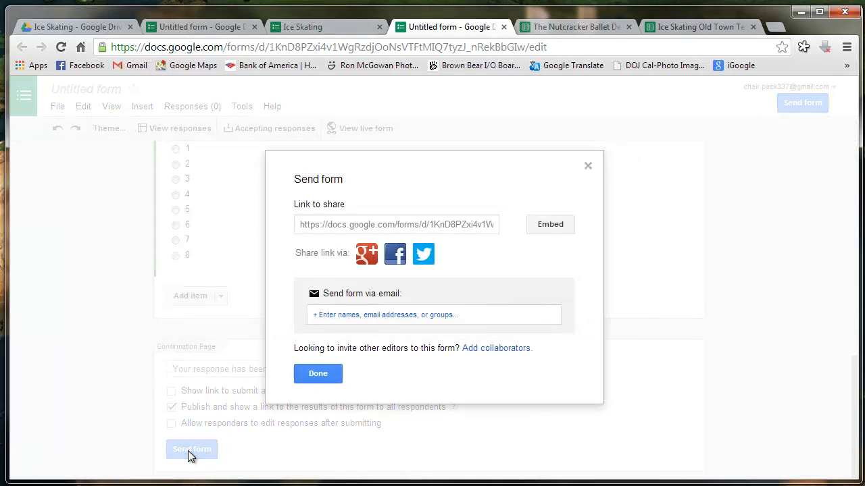
{"action": "left_click", "coordinate": [345, 230]}
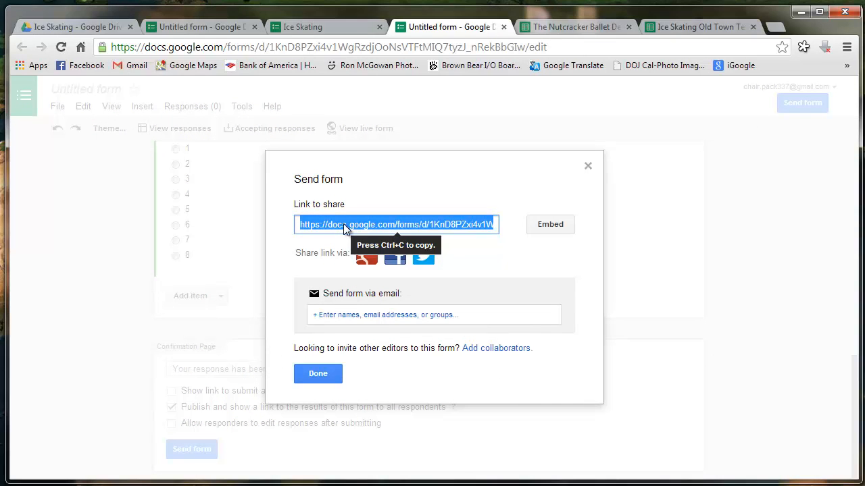
{"action": "right_click", "coordinate": [345, 230]}
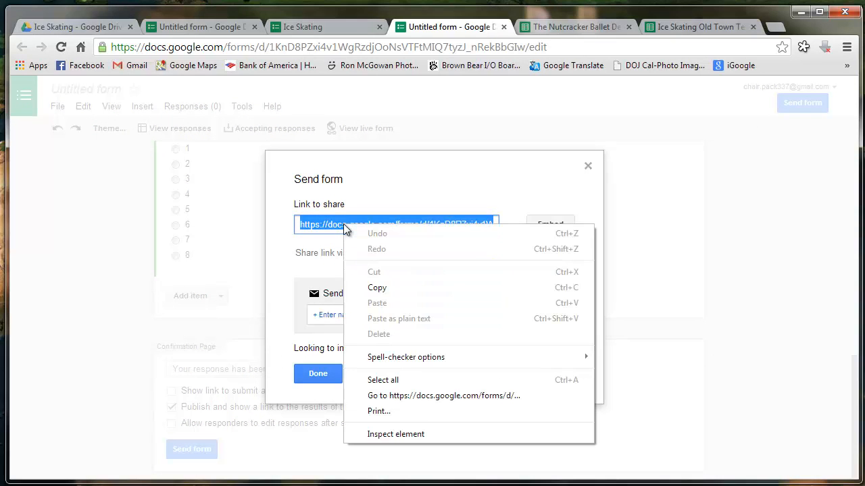
{"action": "left_click", "coordinate": [383, 289]}
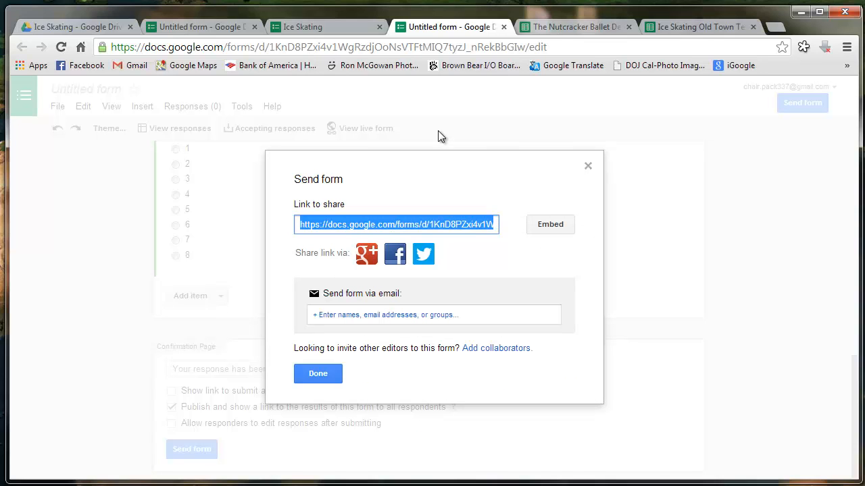
{"action": "left_click", "coordinate": [588, 166]}
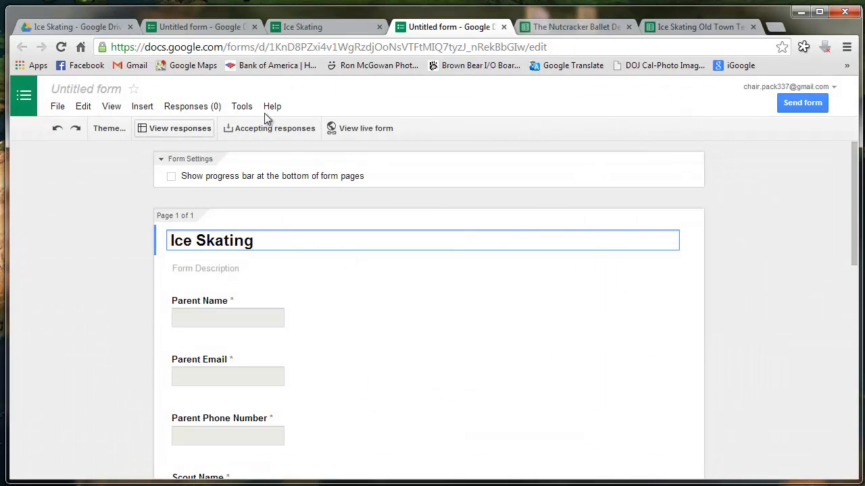
{"action": "left_click", "coordinate": [216, 30]}
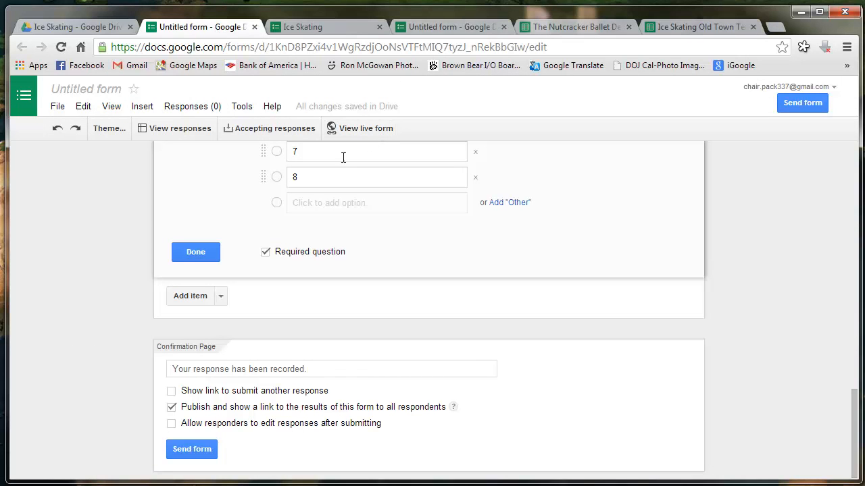
Change the document title from 'Untitled form' to 'Ice Skating'
{"action": "scroll", "coordinate": [331, 232], "scroll_direction": "up", "scroll_amount": 12}
{"action": "scroll", "coordinate": [331, 231], "scroll_direction": "up", "scroll_amount": 3}
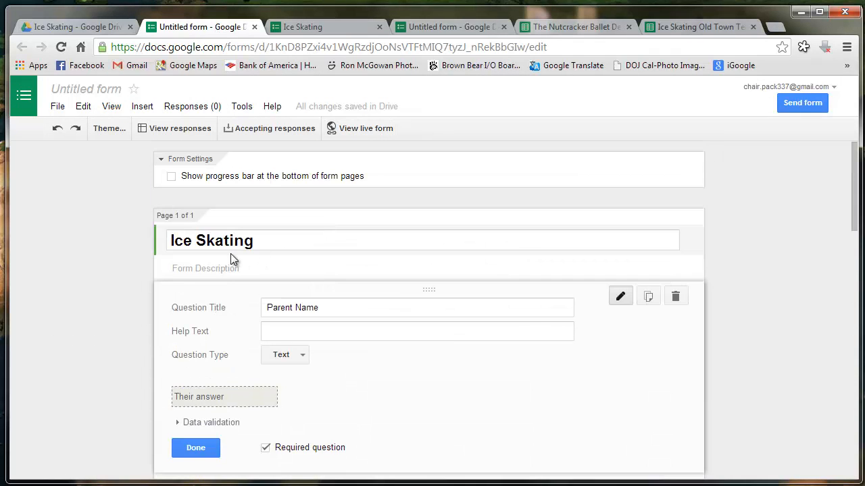
{"action": "left_click", "coordinate": [85, 93]}
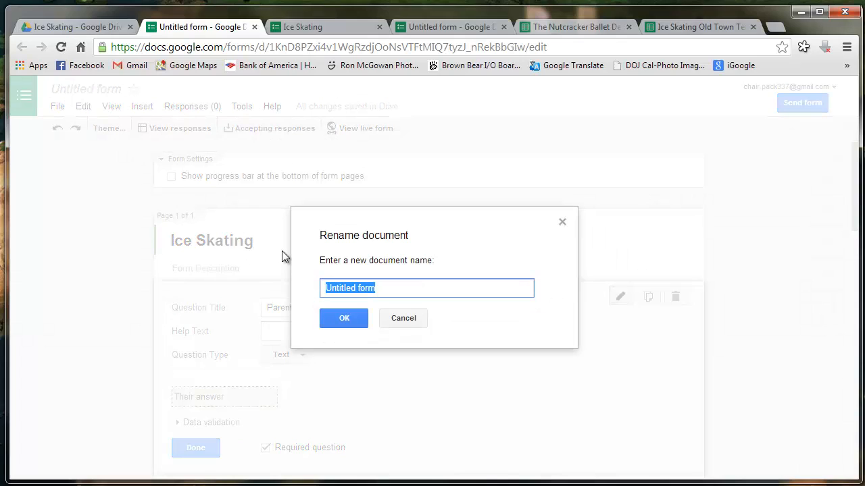
{"action": "key", "text": "BackSpace"}
{"action": "type", "text": "Ice"}
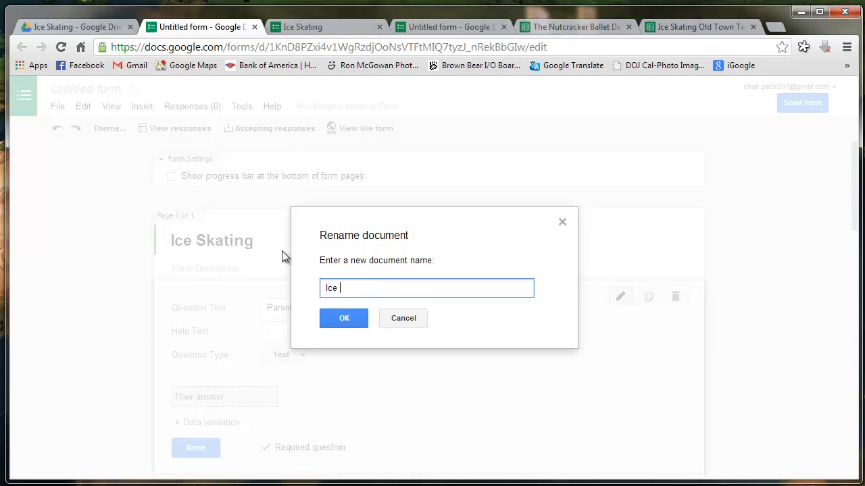
{"action": "type", "text": " Skating"}
{"action": "left_click", "coordinate": [346, 319]}
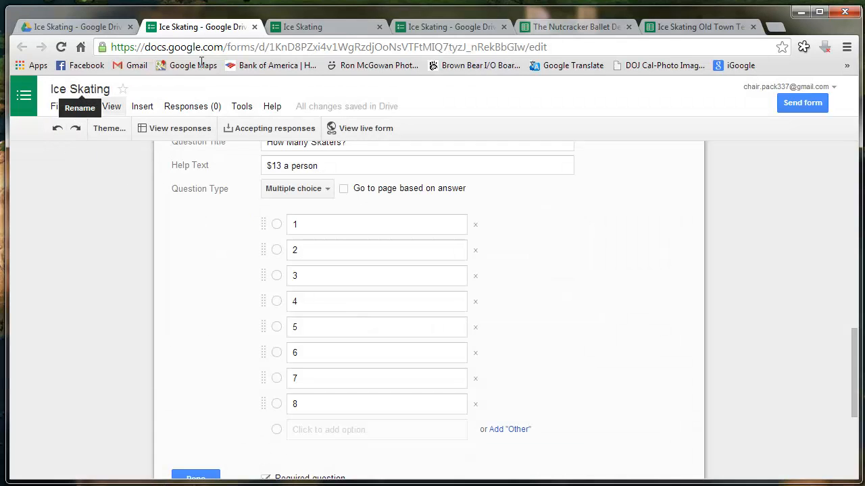
Close the three leftover form editor and live-form tabs
{"action": "left_click", "coordinate": [255, 28]}
{"action": "left_click", "coordinate": [255, 28]}
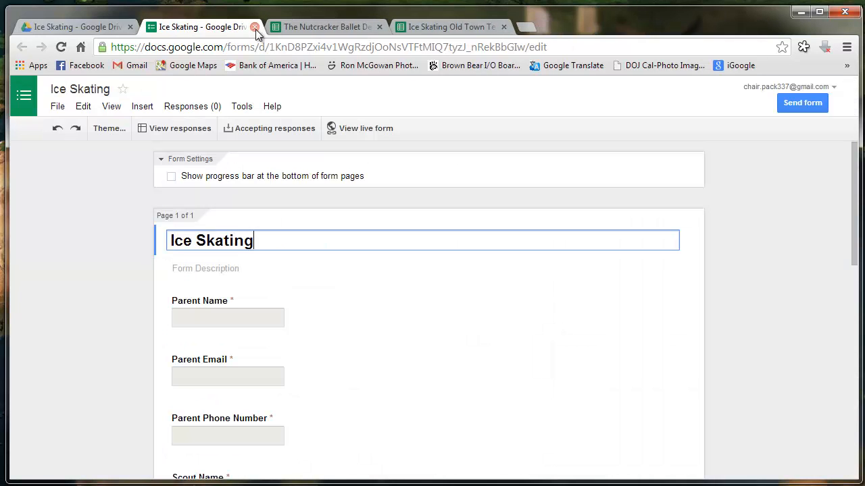
{"action": "left_click", "coordinate": [254, 27]}
Open the Ice Skating form from its Drive folder and view its live page
{"action": "left_click", "coordinate": [83, 27]}
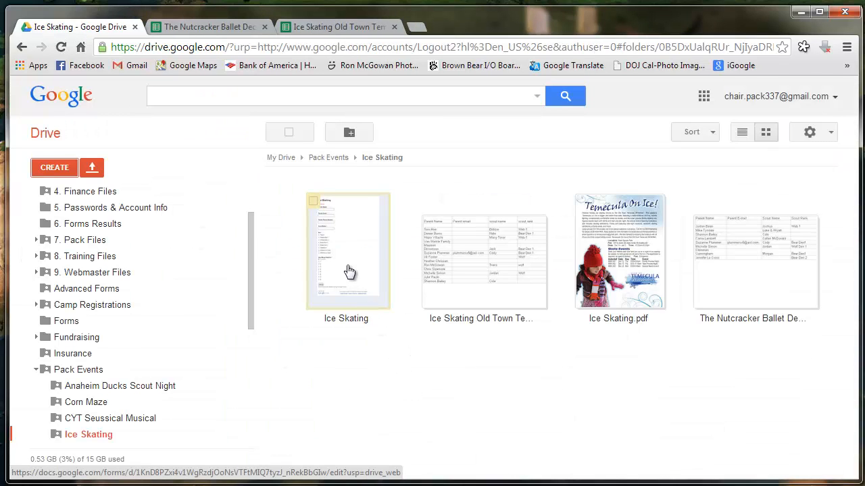
{"action": "left_click", "coordinate": [349, 271]}
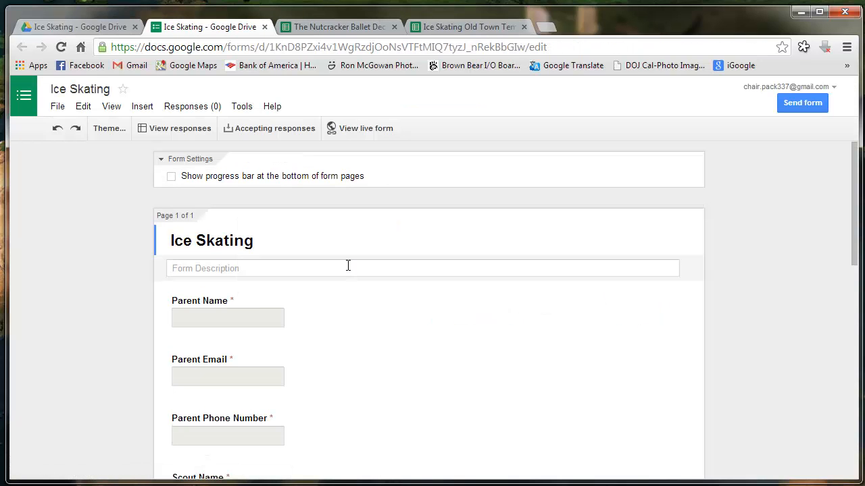
{"action": "left_click", "coordinate": [329, 128]}
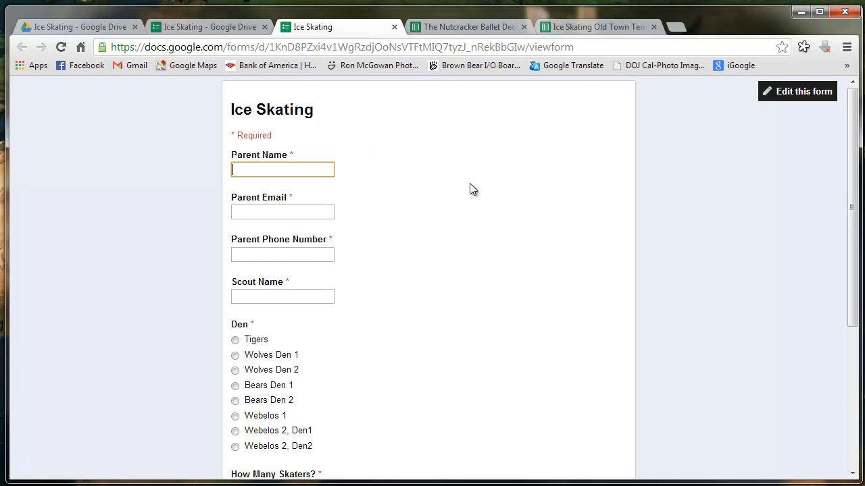
Fill in the parent's name, e-mail, phone number and the scout's name on the live form
{"action": "left_click", "coordinate": [328, 213]}
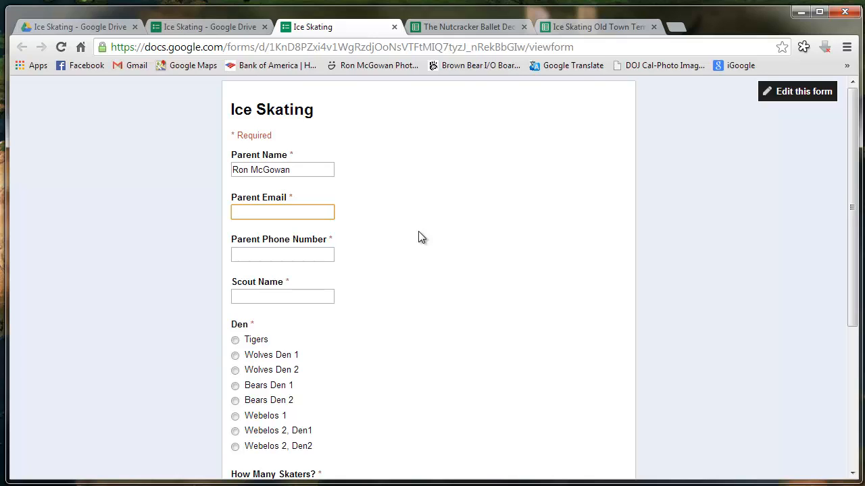
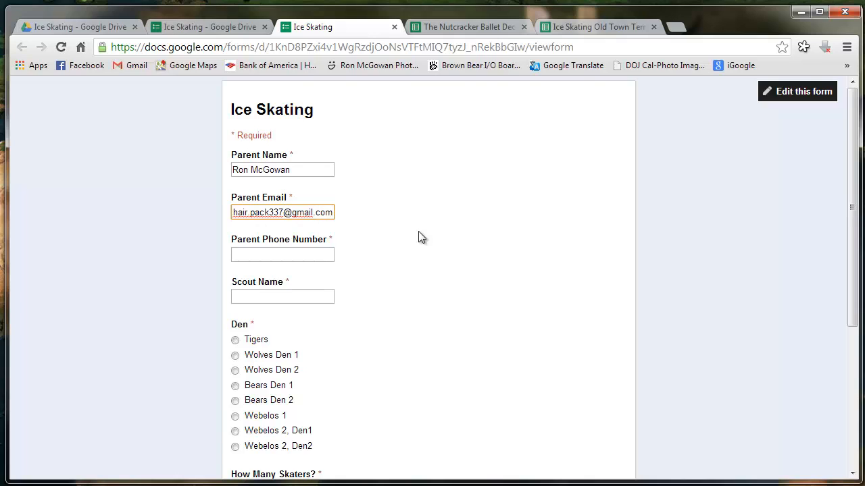
{"action": "left_click", "coordinate": [326, 269]}
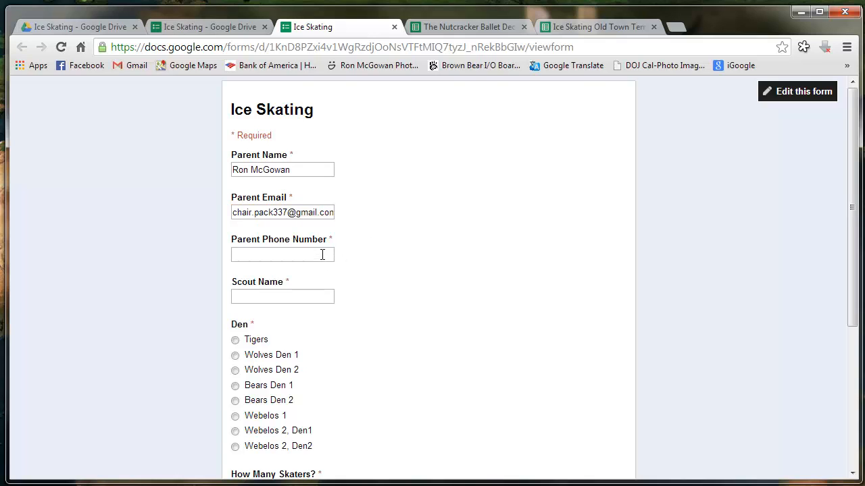
{"action": "left_click", "coordinate": [324, 254]}
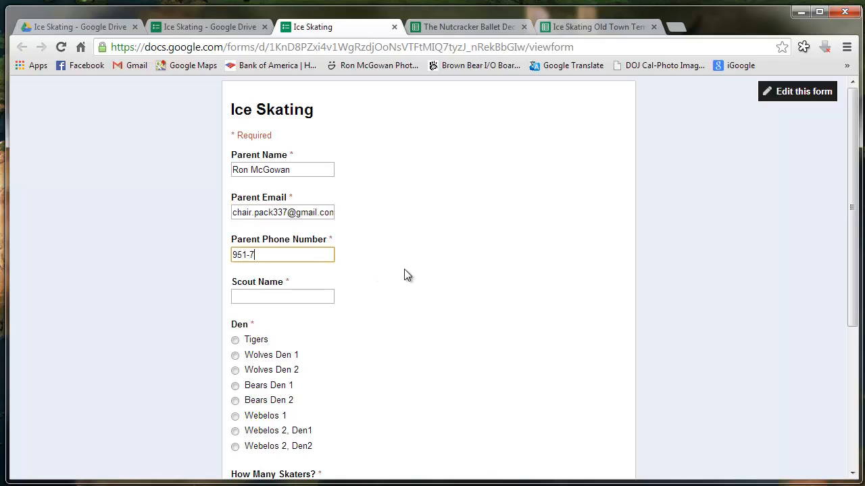
{"action": "left_click", "coordinate": [327, 299]}
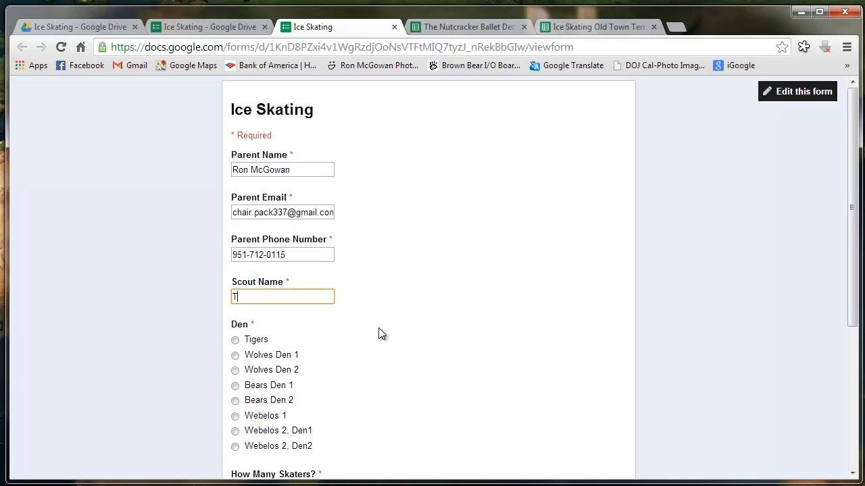
Choose Wolves Den 1 and 3 skaters, submit, and close the confirmation tab
{"action": "left_click", "coordinate": [235, 356]}
{"action": "scroll", "coordinate": [428, 360], "scroll_direction": "down", "scroll_amount": 3}
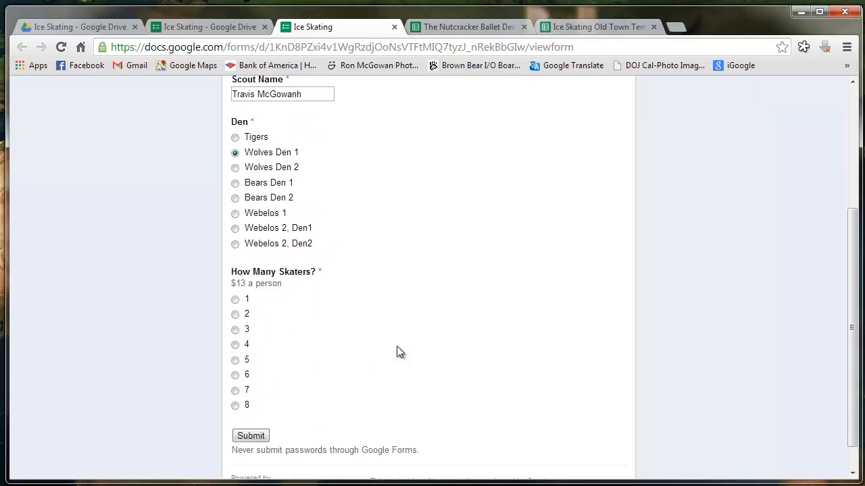
{"action": "left_click", "coordinate": [237, 331]}
{"action": "scroll", "coordinate": [351, 365], "scroll_direction": "down", "scroll_amount": 1}
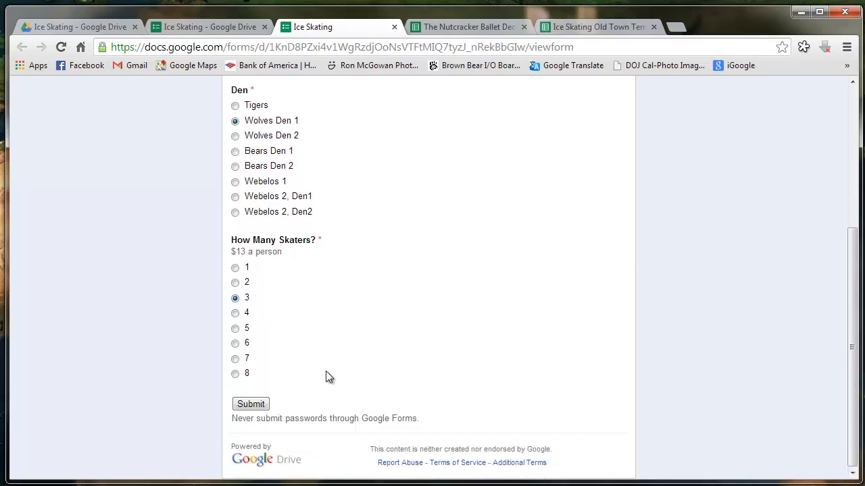
{"action": "left_click", "coordinate": [262, 405]}
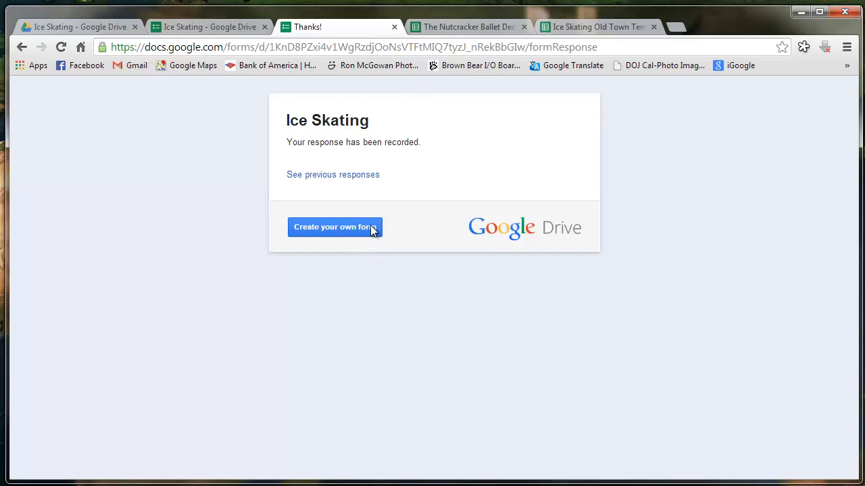
{"action": "left_click", "coordinate": [394, 27]}
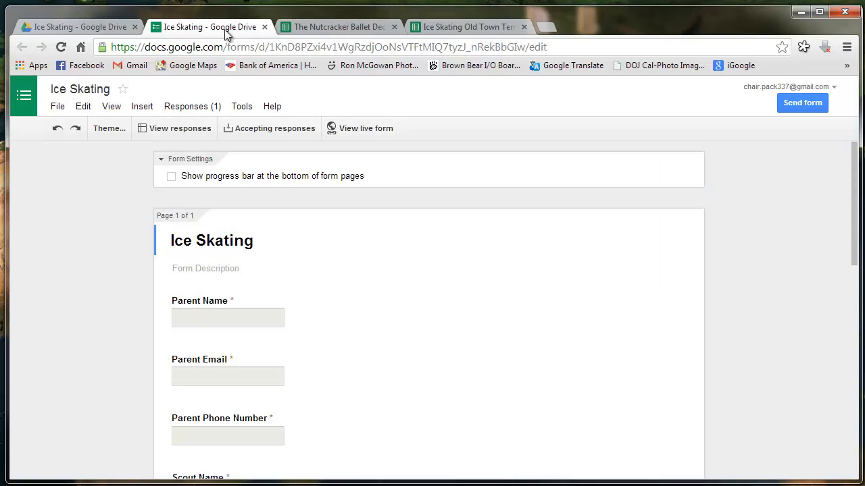
Open the 'Untitled form (Responses)' spreadsheet from the top level of My Drive
{"action": "left_click", "coordinate": [98, 26]}
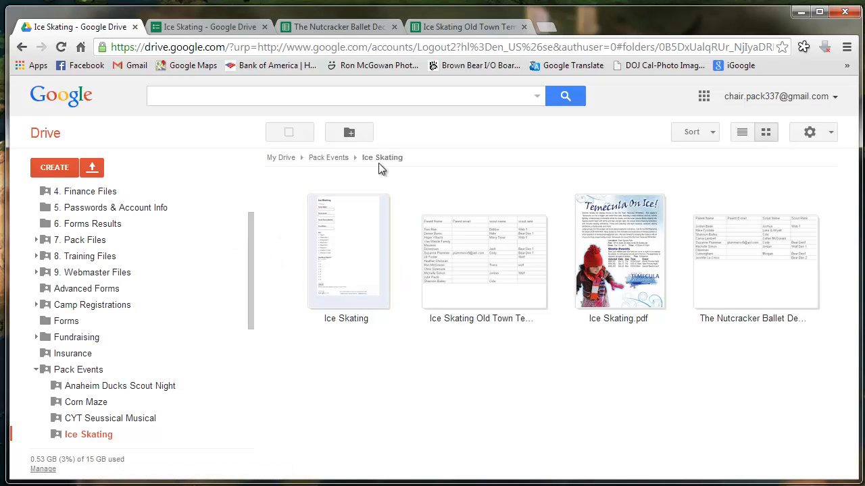
{"action": "left_click", "coordinate": [284, 158]}
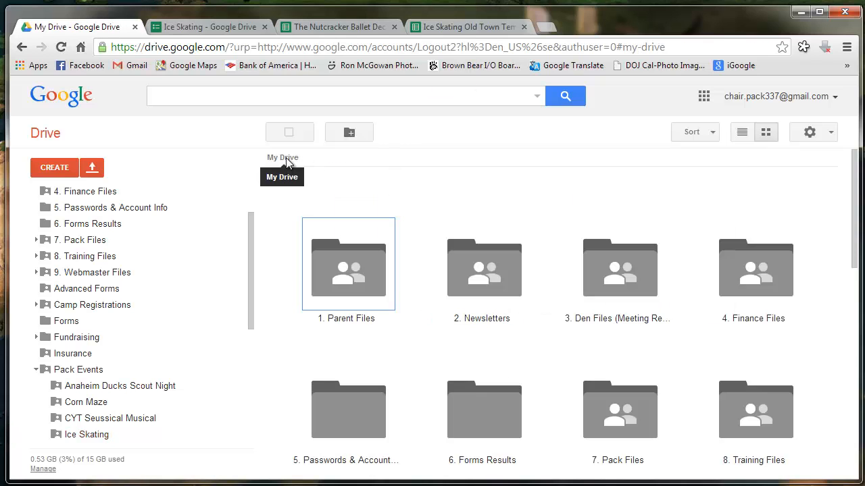
{"action": "scroll", "coordinate": [371, 257], "scroll_direction": "down", "scroll_amount": 5}
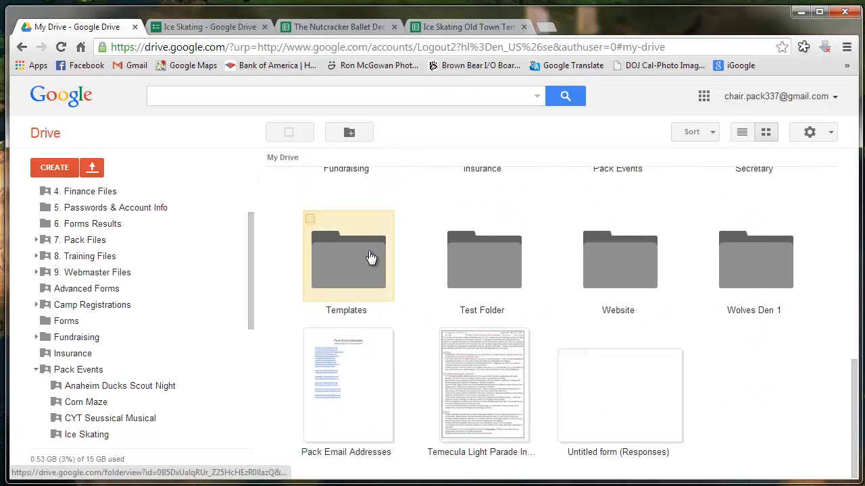
{"action": "left_click", "coordinate": [641, 420]}
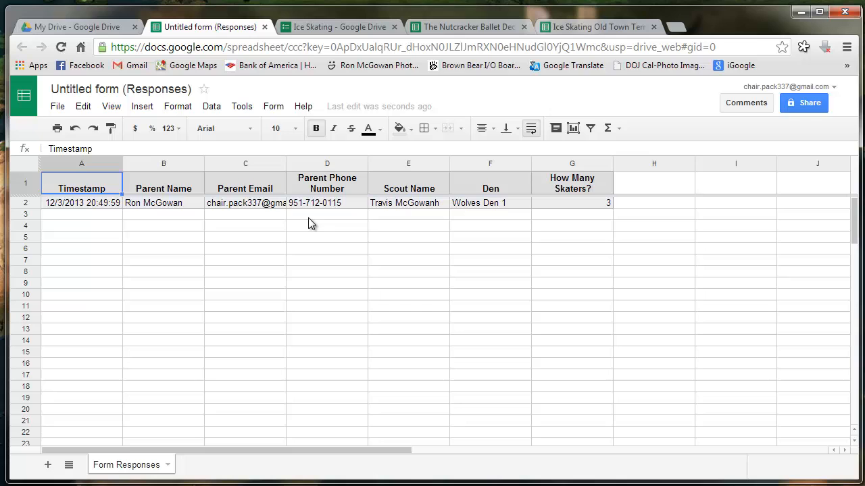
Retitle the 'Untitled form (Responses)' spreadsheet as 'Ice Skating' and return to My Drive
{"action": "left_click", "coordinate": [93, 88]}
{"action": "type", "text": "I"}
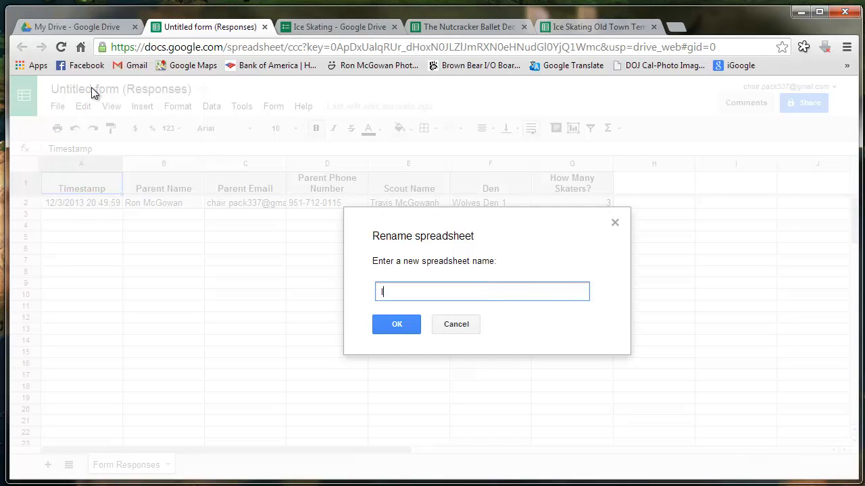
{"action": "type", "text": "ce Skating"}
{"action": "left_click", "coordinate": [397, 327]}
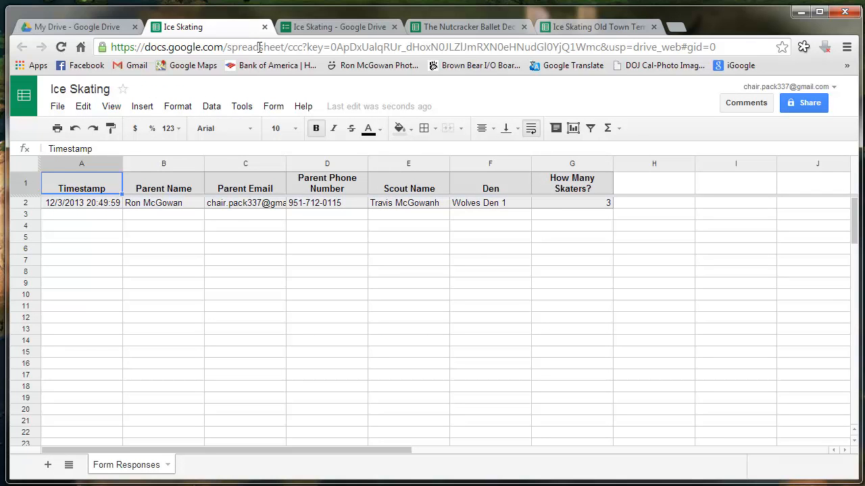
{"action": "left_click", "coordinate": [106, 26]}
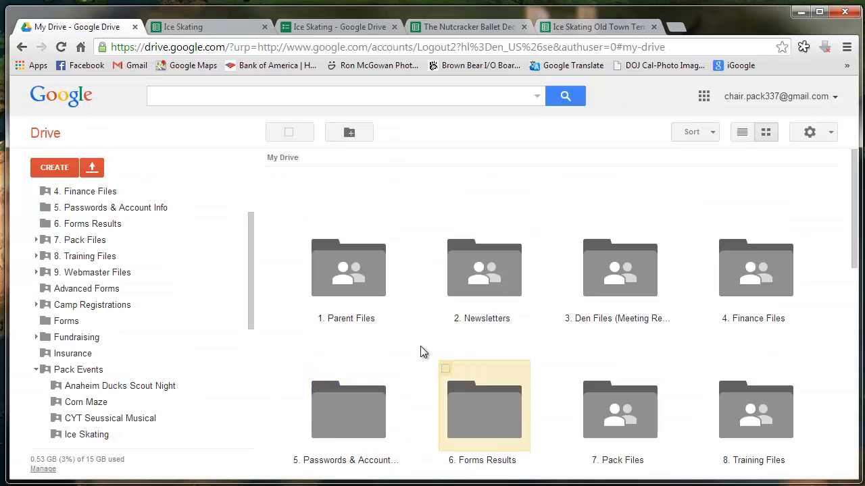
Move the Ice Skating spreadsheet into the Pack Events › Ice Skating folder
{"action": "scroll", "coordinate": [421, 351], "scroll_direction": "down", "scroll_amount": 8}
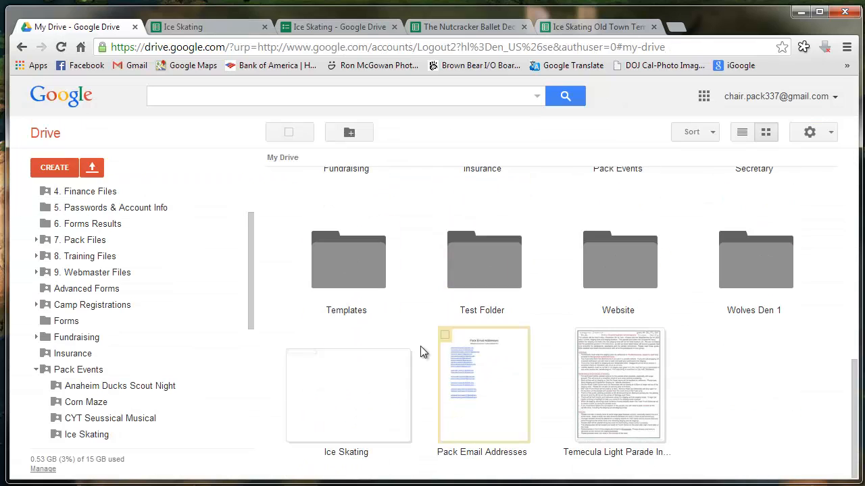
{"action": "right_click", "coordinate": [343, 399]}
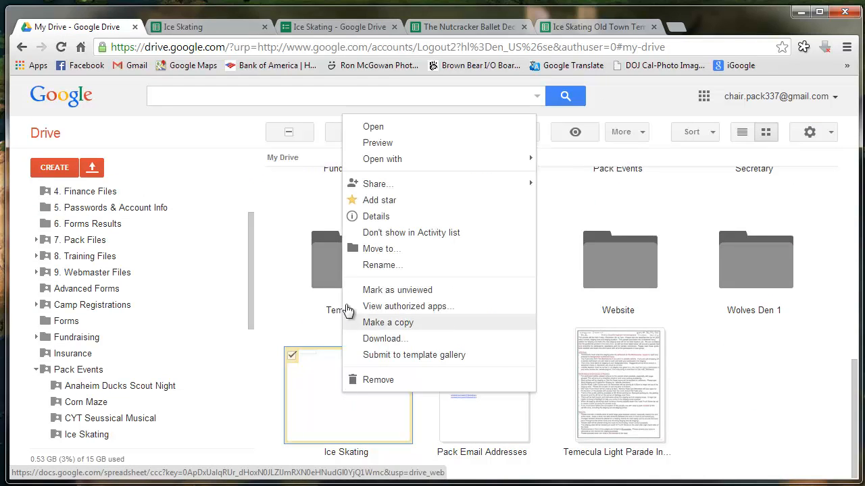
{"action": "left_click", "coordinate": [367, 249]}
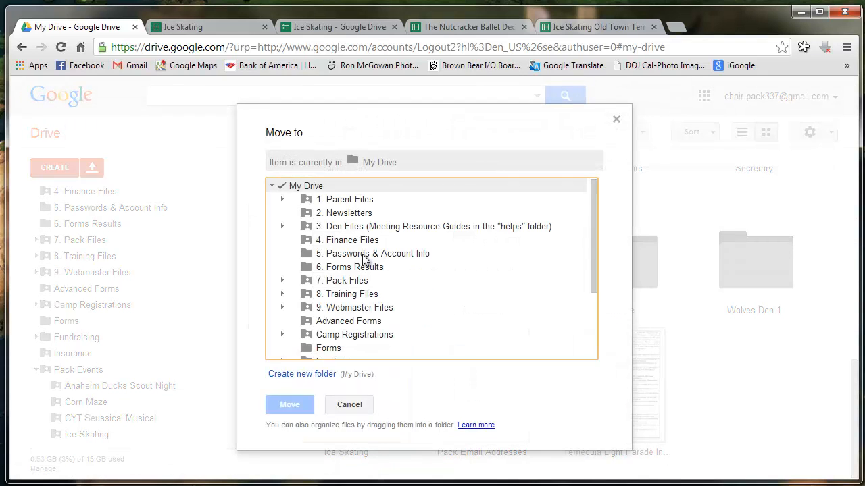
{"action": "scroll", "coordinate": [361, 263], "scroll_direction": "down", "scroll_amount": 3}
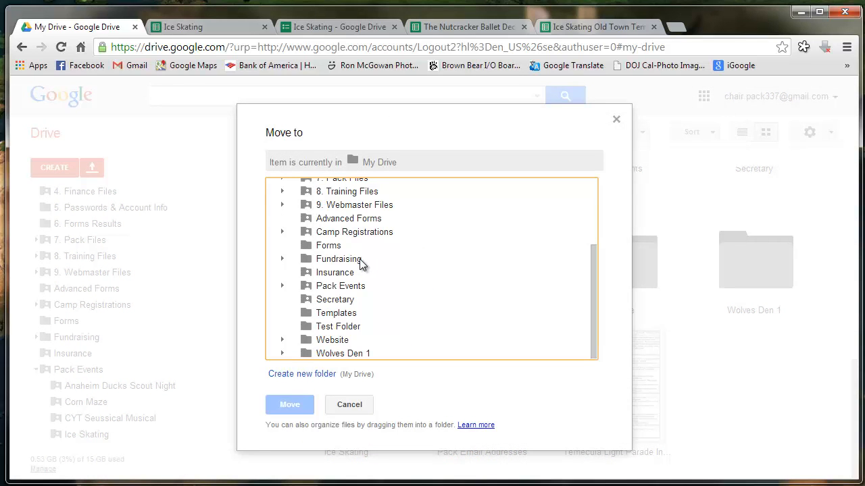
{"action": "left_click", "coordinate": [283, 286]}
{"action": "scroll", "coordinate": [317, 315], "scroll_direction": "down", "scroll_amount": 2}
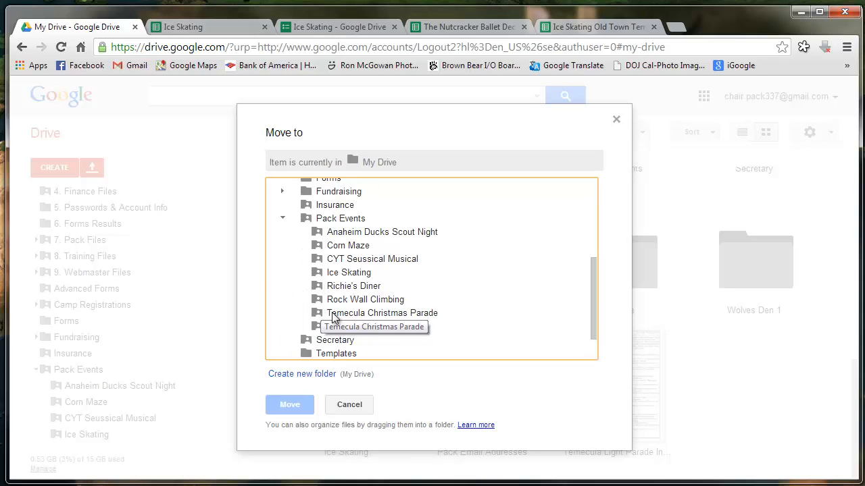
{"action": "left_click", "coordinate": [333, 277]}
{"action": "left_click", "coordinate": [298, 406]}
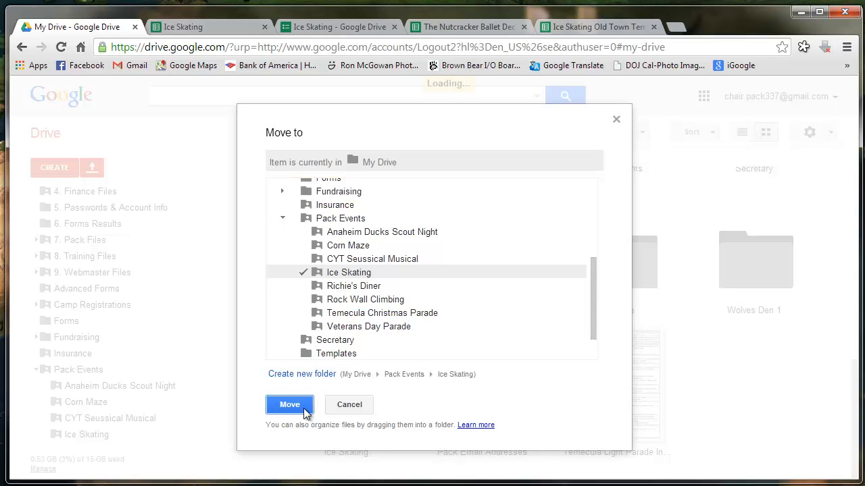
Open the spreadsheet from the Pack Events › Ice Skating folder
{"action": "scroll", "coordinate": [545, 361], "scroll_direction": "up", "scroll_amount": 7}
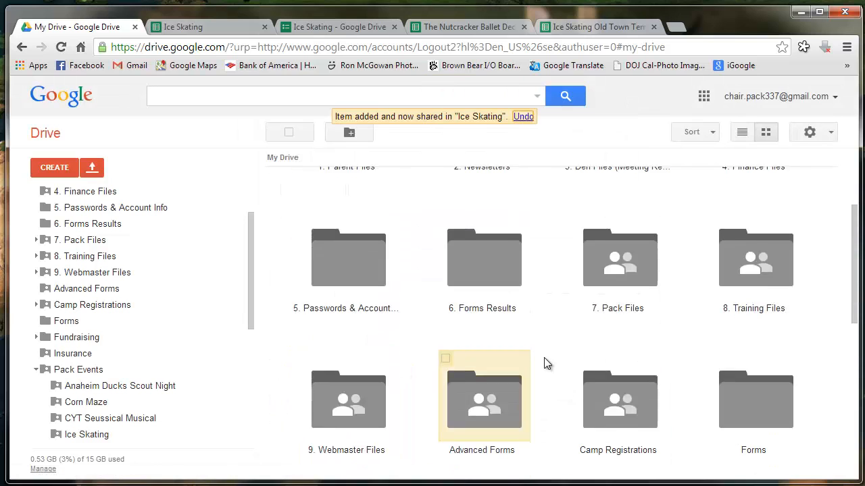
{"action": "scroll", "coordinate": [545, 363], "scroll_direction": "down", "scroll_amount": 2}
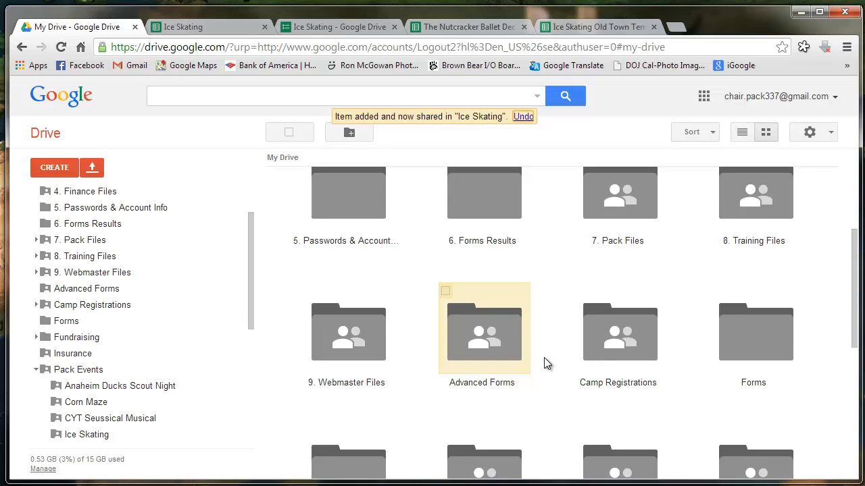
{"action": "scroll", "coordinate": [589, 361], "scroll_direction": "up", "scroll_amount": 2}
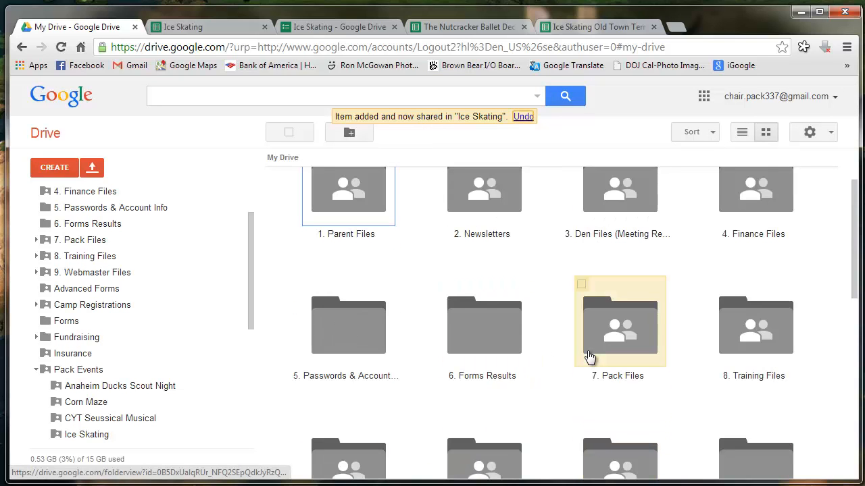
{"action": "scroll", "coordinate": [587, 355], "scroll_direction": "down", "scroll_amount": 4}
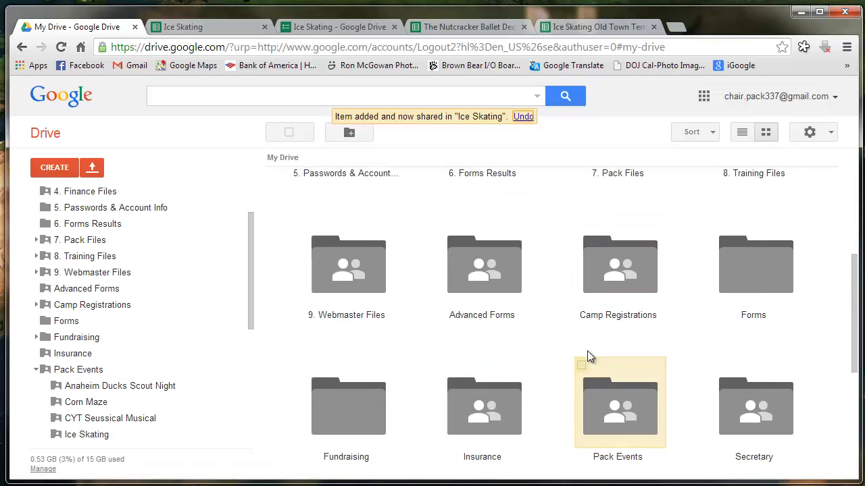
{"action": "left_click", "coordinate": [602, 358]}
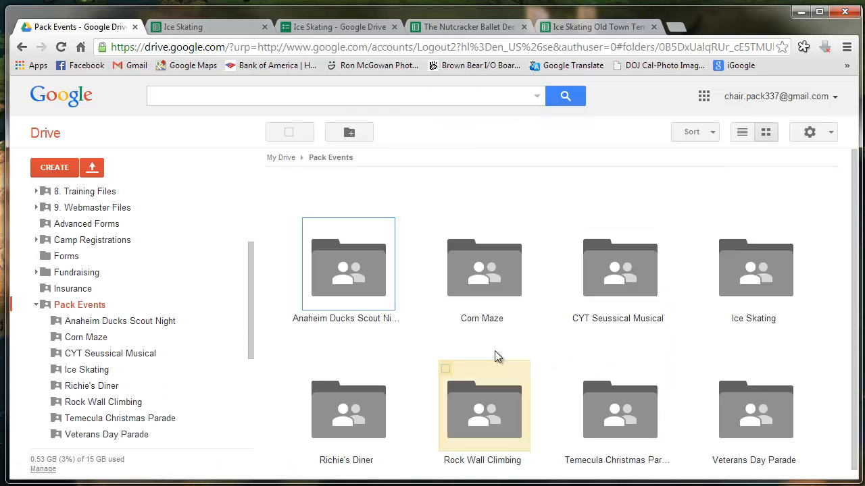
{"action": "left_click", "coordinate": [748, 290]}
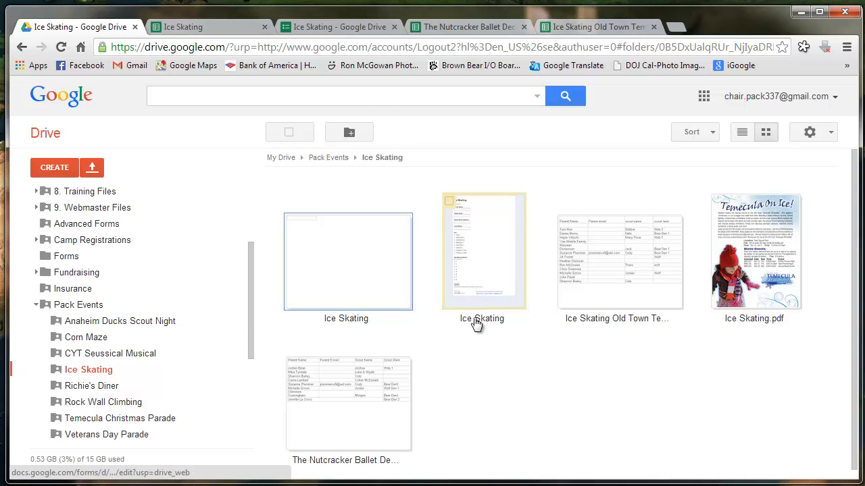
{"action": "left_click", "coordinate": [344, 281]}
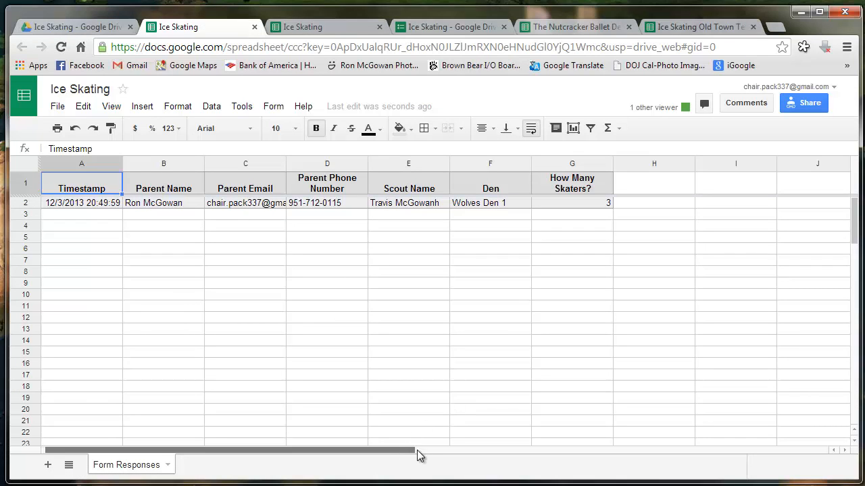
Put the heading 'Cost Per Person' in H1 and the value 14 in H2
{"action": "left_click", "coordinate": [652, 192]}
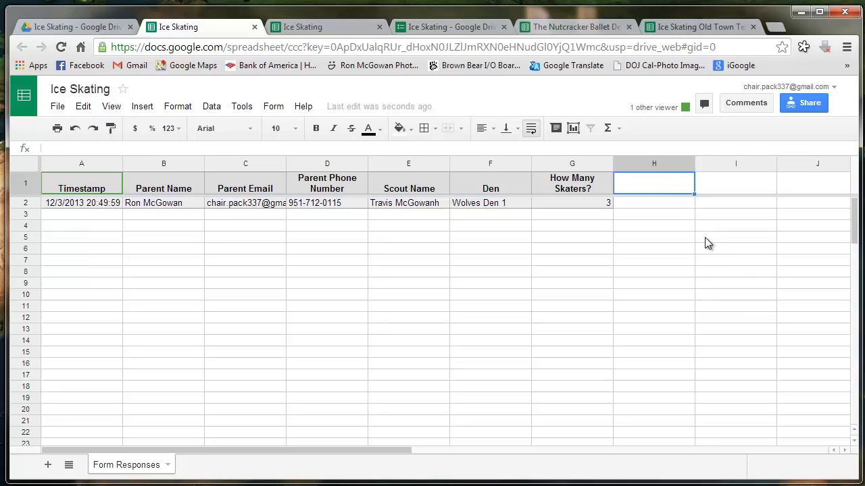
{"action": "type", "text": "Cost "}
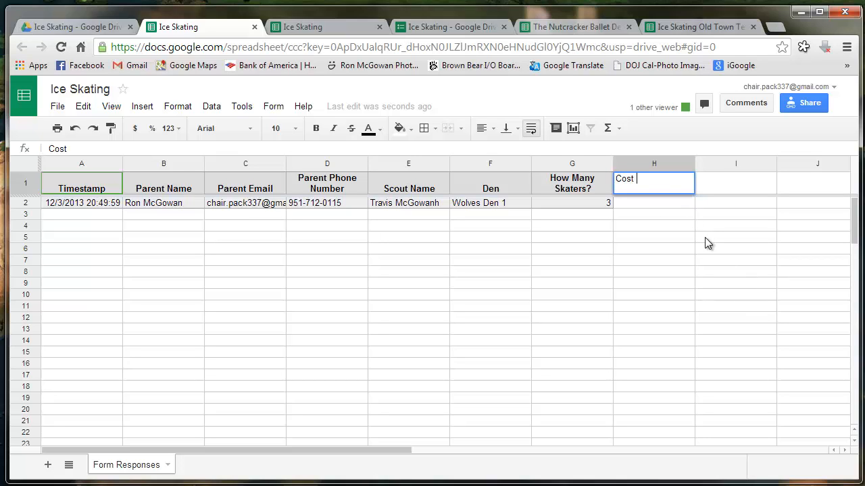
{"action": "type", "text": "Per Person"}
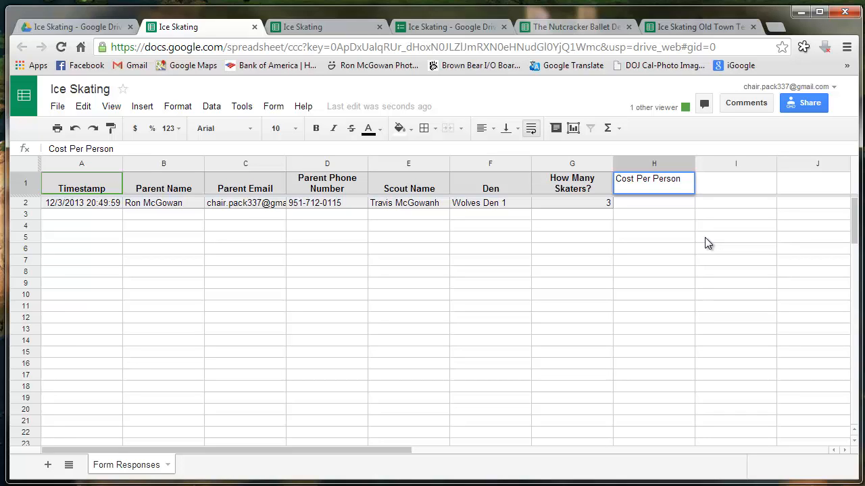
{"action": "left_click", "coordinate": [681, 206]}
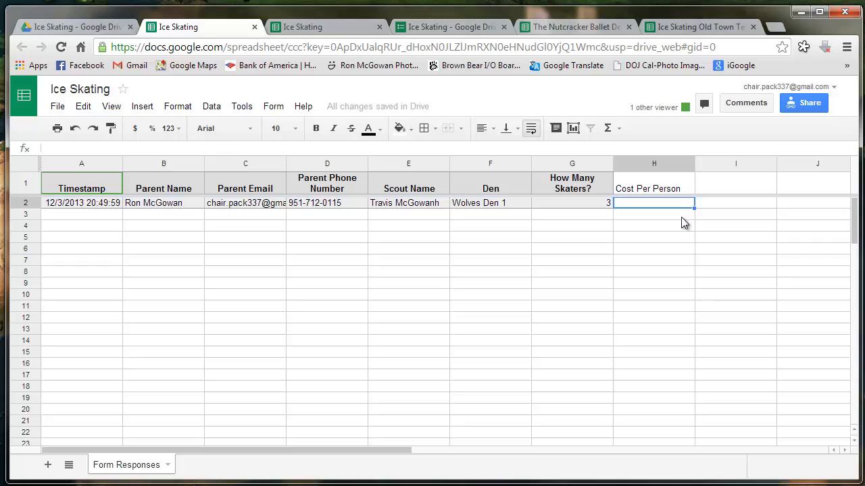
{"action": "type", "text": "14"}
{"action": "left_click", "coordinate": [697, 246]}
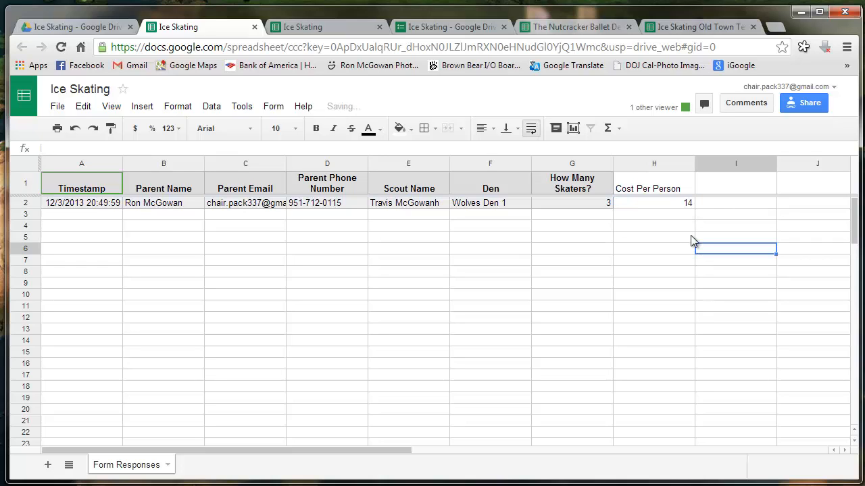
{"action": "left_click", "coordinate": [654, 164]}
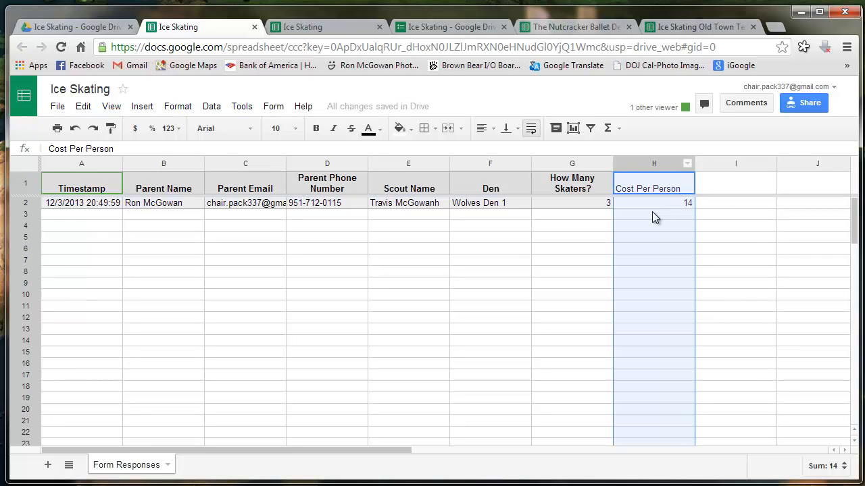
Format column H as currency and add a 'Total Due' heading in I1
{"action": "left_click", "coordinate": [136, 129]}
{"action": "left_click", "coordinate": [520, 308]}
{"action": "left_click", "coordinate": [740, 183]}
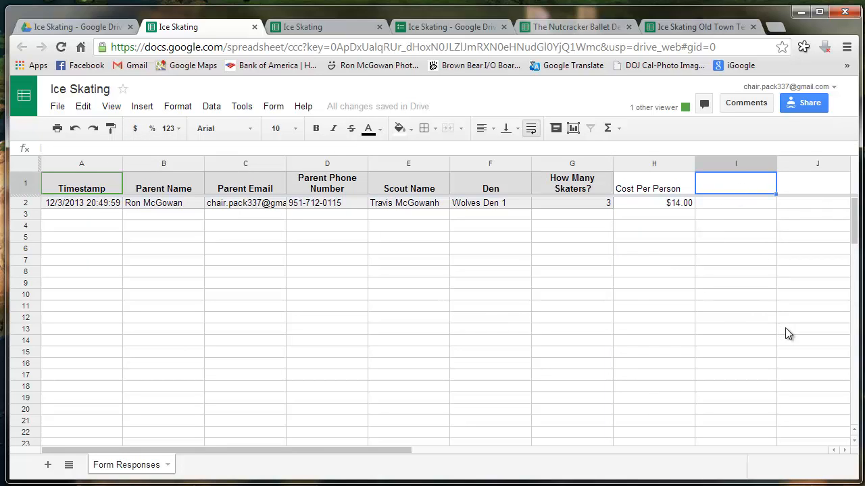
{"action": "type", "text": "T"}
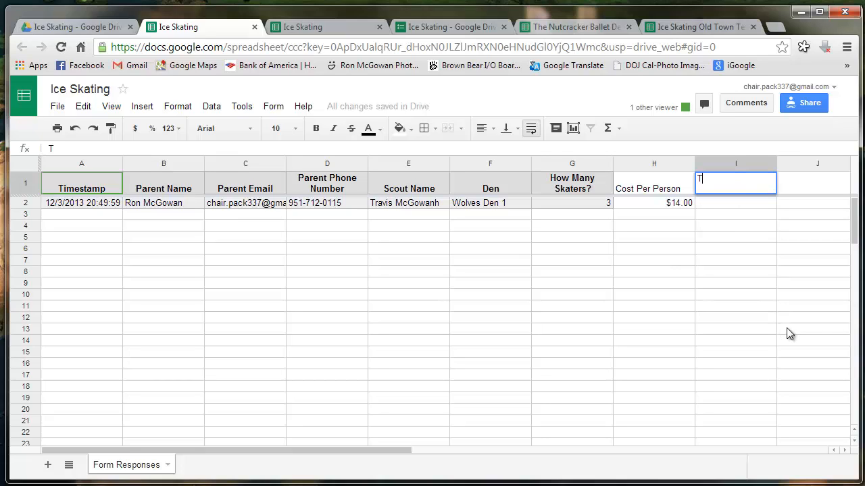
{"action": "type", "text": "otal Due"}
{"action": "key", "text": "Return"}
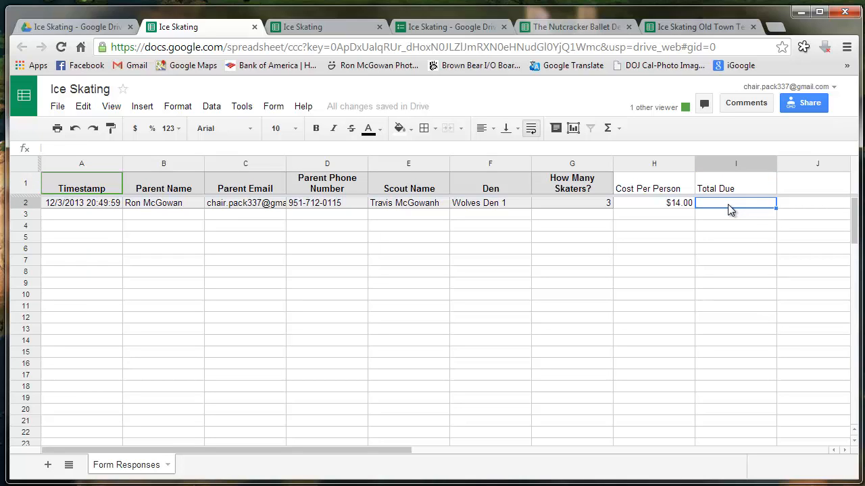
Enter the formula =H2*G2 in I2, giving a $42 total due
{"action": "type", "text": "="}
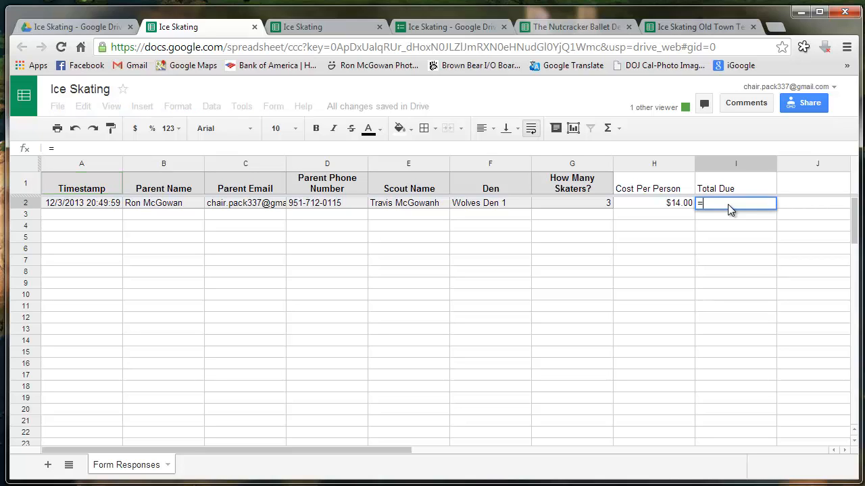
{"action": "left_click", "coordinate": [675, 203]}
{"action": "type", "text": "*"}
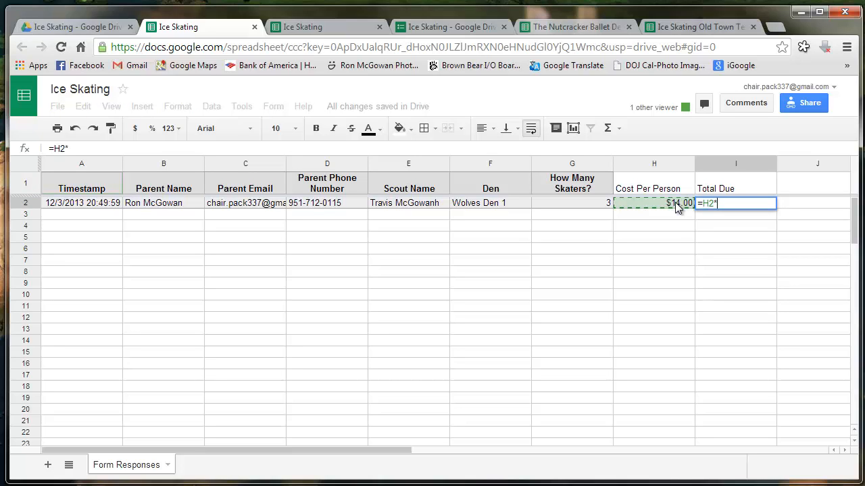
{"action": "left_click", "coordinate": [601, 204]}
{"action": "key", "text": "Return"}
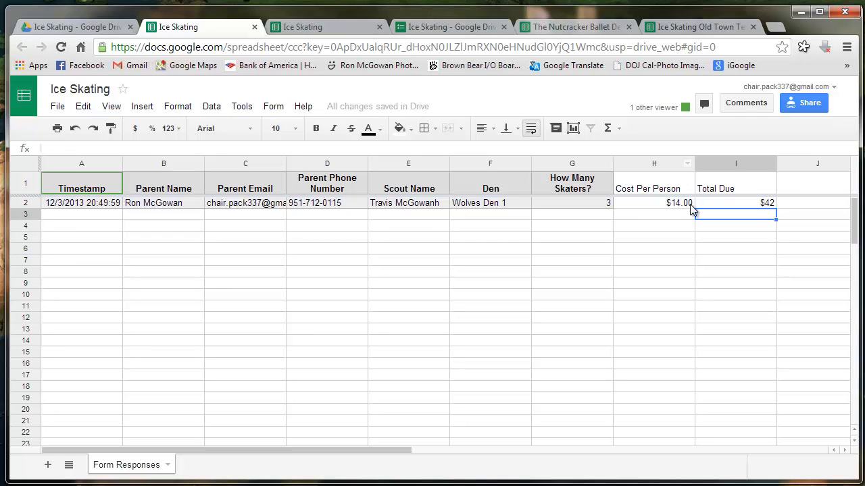
Format Cost Per Person column H as rounded currency, so $14.00 displays as $14
{"action": "left_click", "coordinate": [670, 164]}
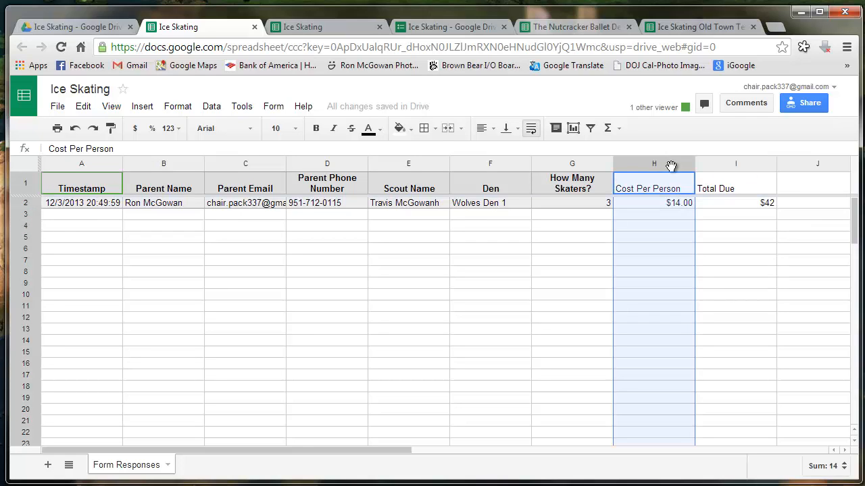
{"action": "left_click", "coordinate": [180, 135]}
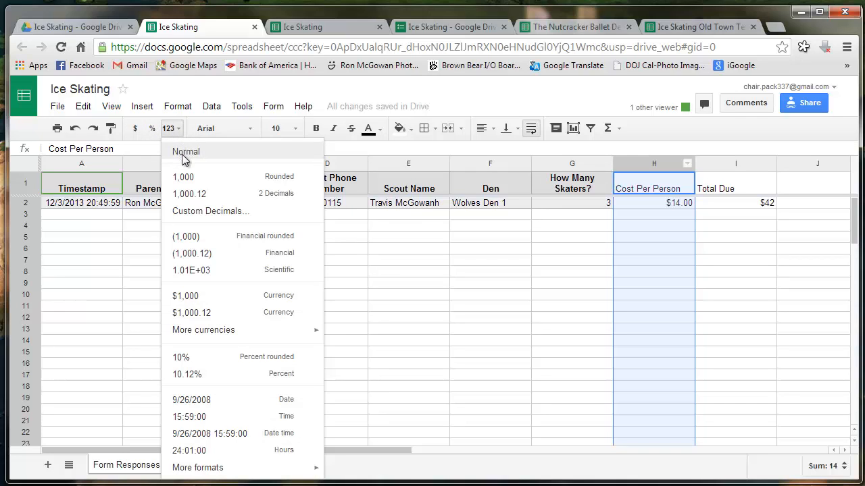
{"action": "left_click", "coordinate": [224, 297]}
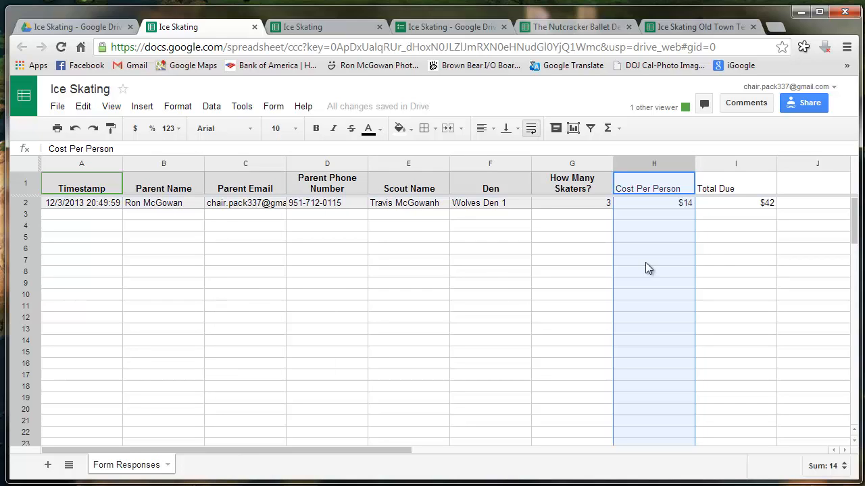
{"action": "left_click", "coordinate": [729, 239]}
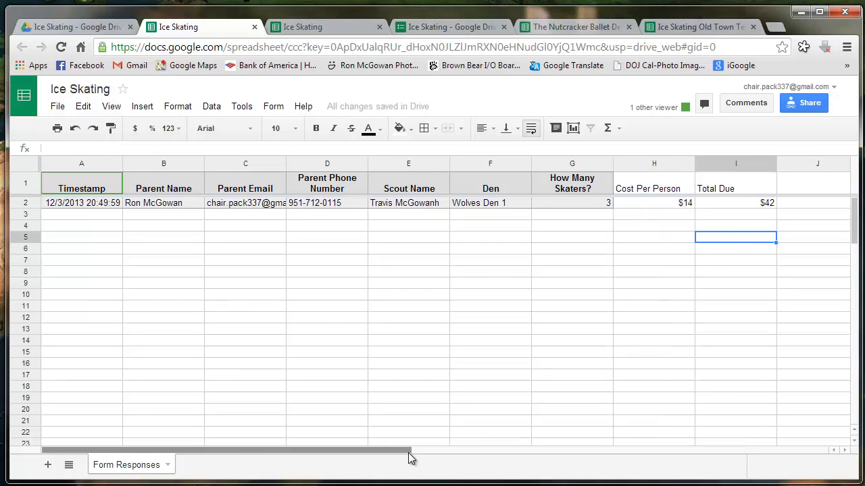
Add the headings Amount Paid in J1 and Method of Payment in K1
{"action": "left_click_drag", "start_coordinate": [412, 450], "coordinate": [530, 451]}
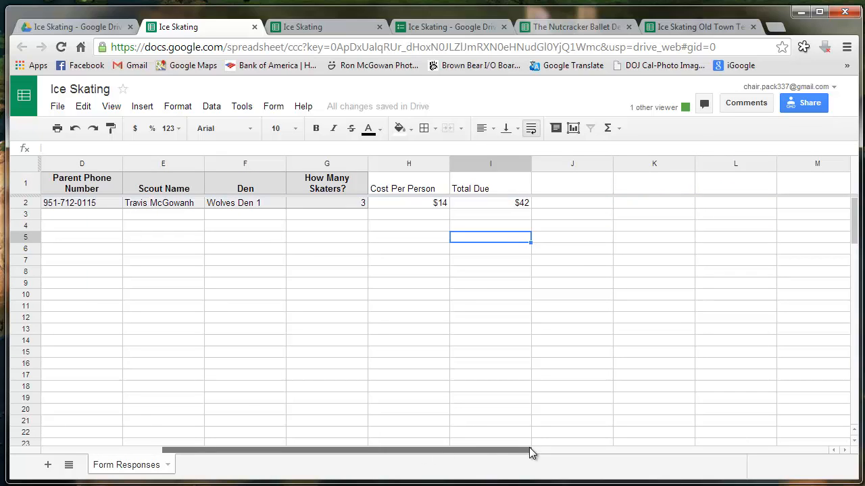
{"action": "left_click", "coordinate": [576, 191]}
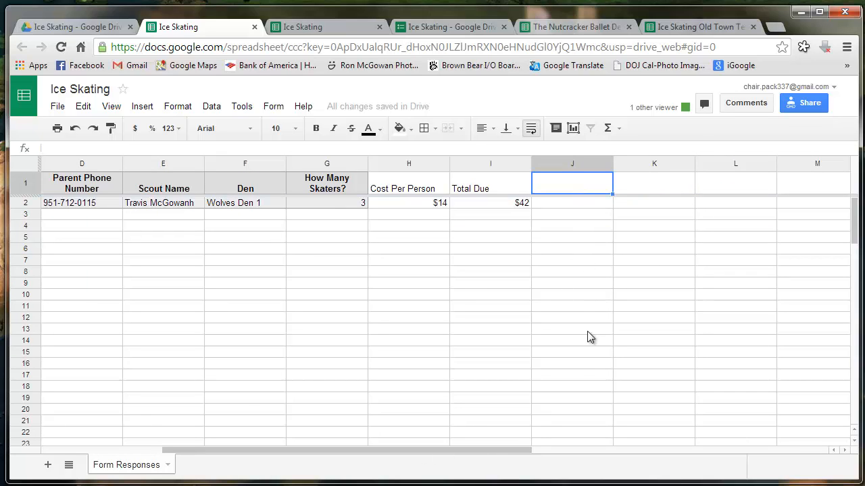
{"action": "type", "text": "A"}
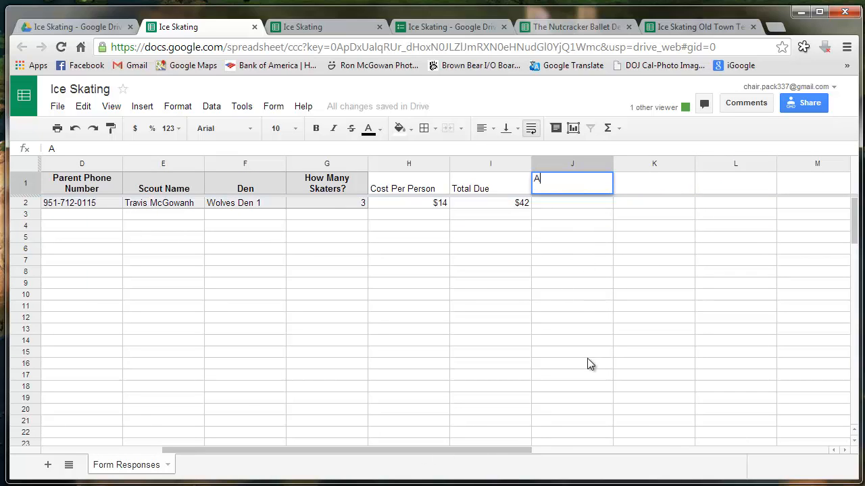
{"action": "type", "text": "mount P"}
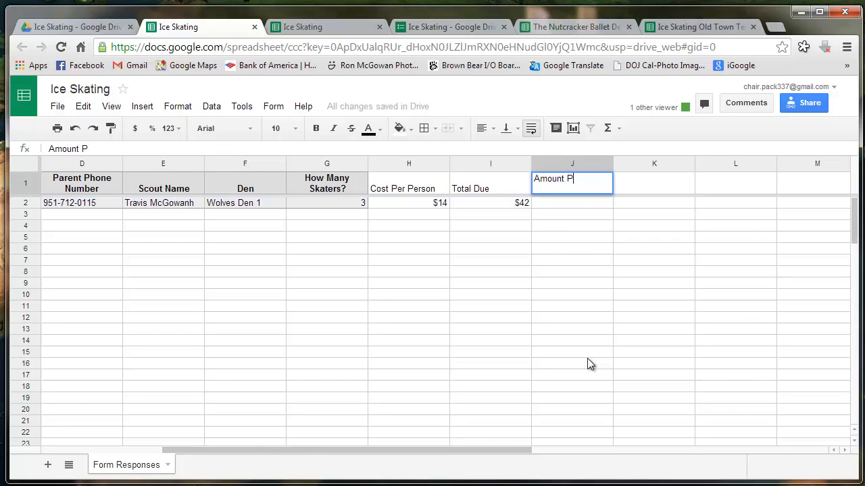
{"action": "type", "text": "aid"}
{"action": "left_click", "coordinate": [587, 364]}
{"action": "left_click", "coordinate": [581, 163]}
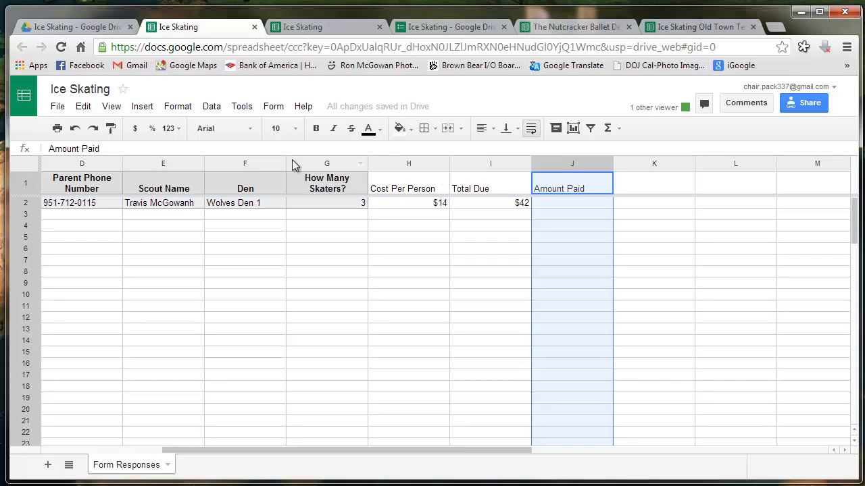
{"action": "left_click", "coordinate": [639, 181]}
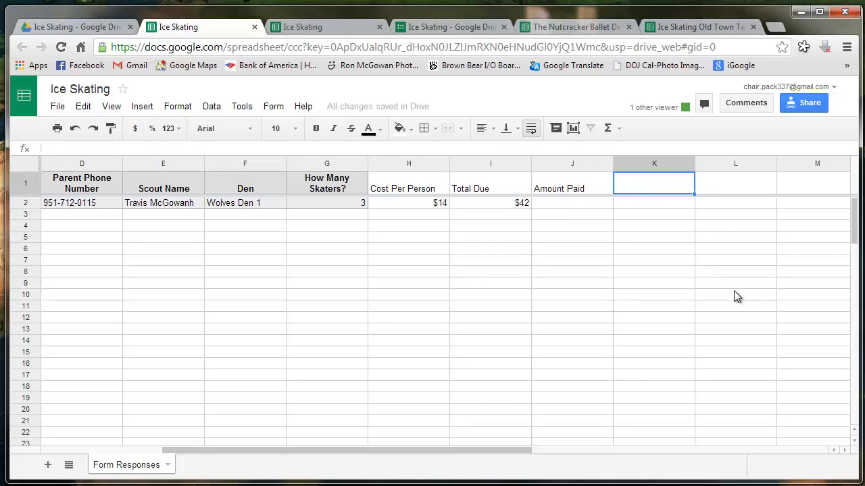
{"action": "type", "text": "Method "}
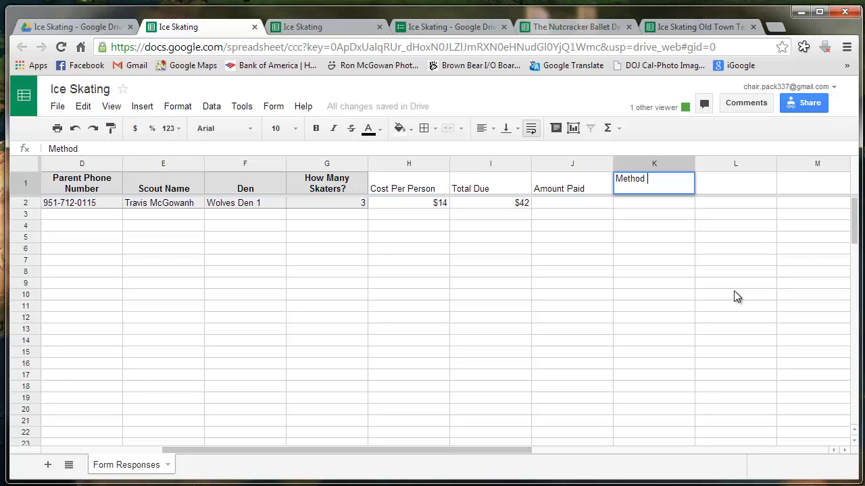
{"action": "type", "text": "of Payment"}
{"action": "left_click", "coordinate": [733, 290]}
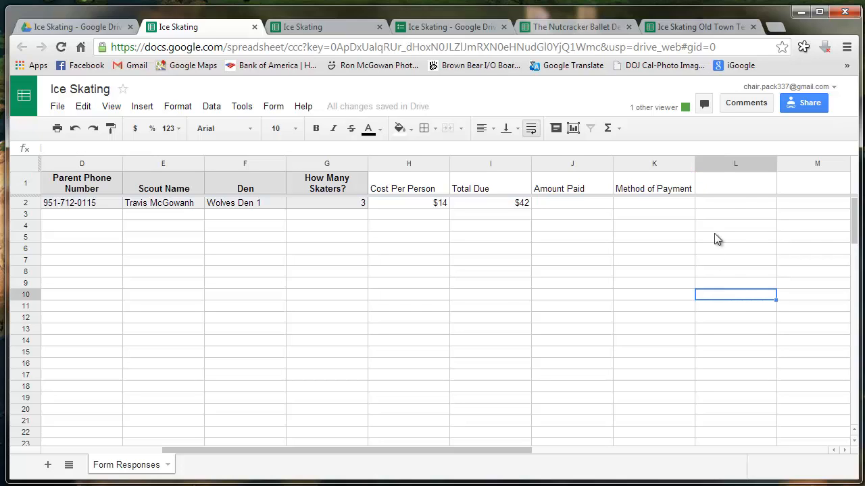
Add the headings Date of Payment in L1 and Balance in M1
{"action": "left_click", "coordinate": [730, 184]}
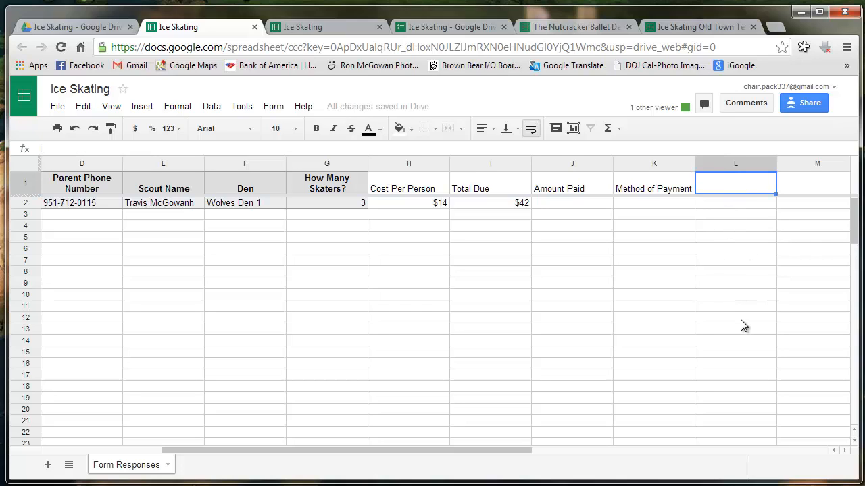
{"action": "type", "text": "Da"}
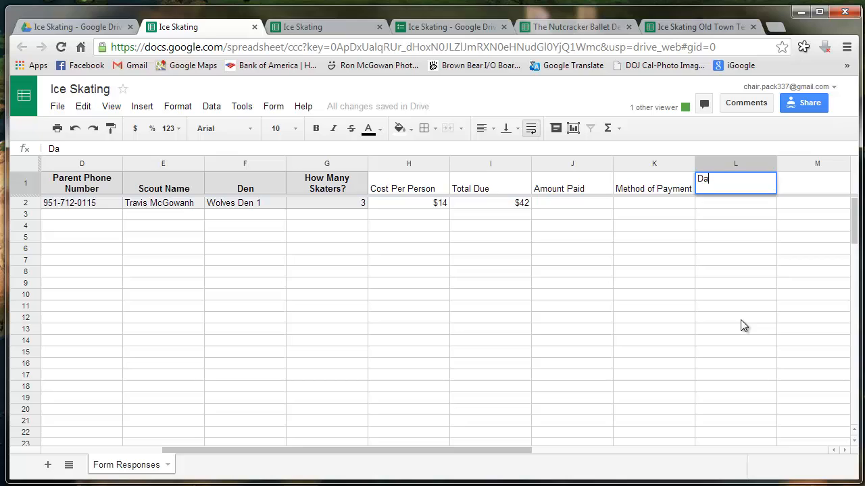
{"action": "type", "text": "te of Payme"}
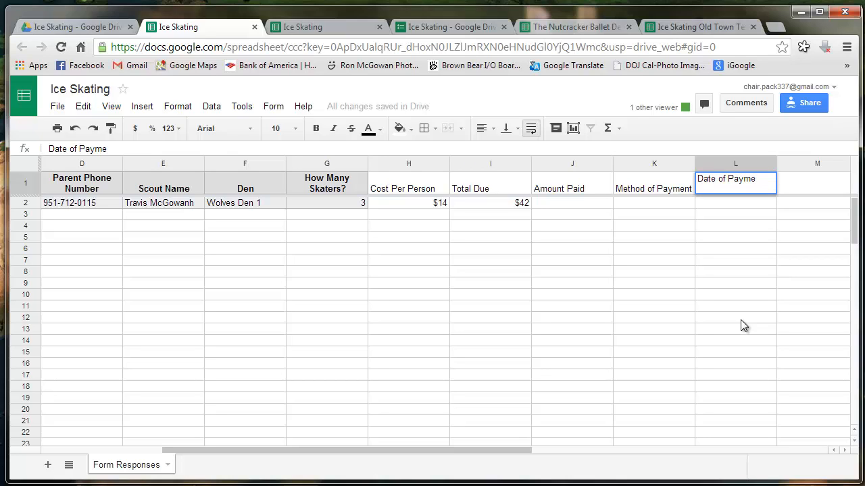
{"action": "type", "text": "nt"}
{"action": "left_click", "coordinate": [741, 320]}
{"action": "left_click", "coordinate": [816, 186]}
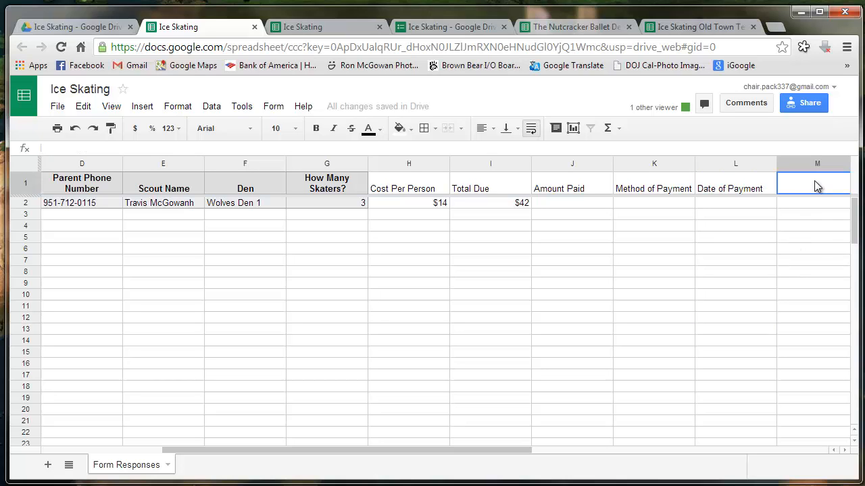
{"action": "type", "text": "B"}
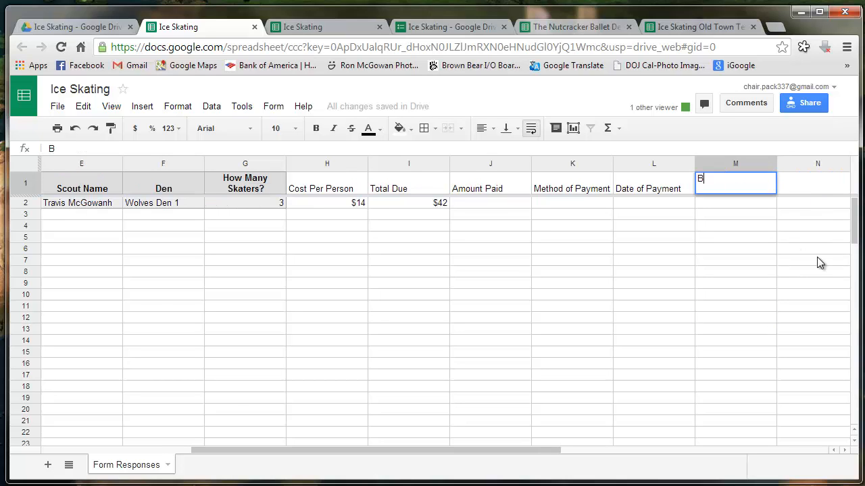
{"action": "type", "text": "alance"}
{"action": "key", "text": "Return"}
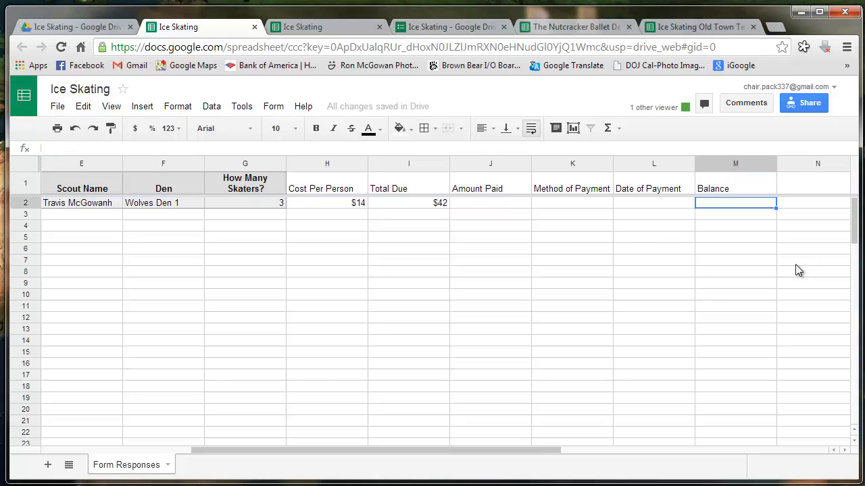
Enter 0 as row 2's Amount Paid and the Balance formula =I2-J2
{"action": "left_click", "coordinate": [512, 203]}
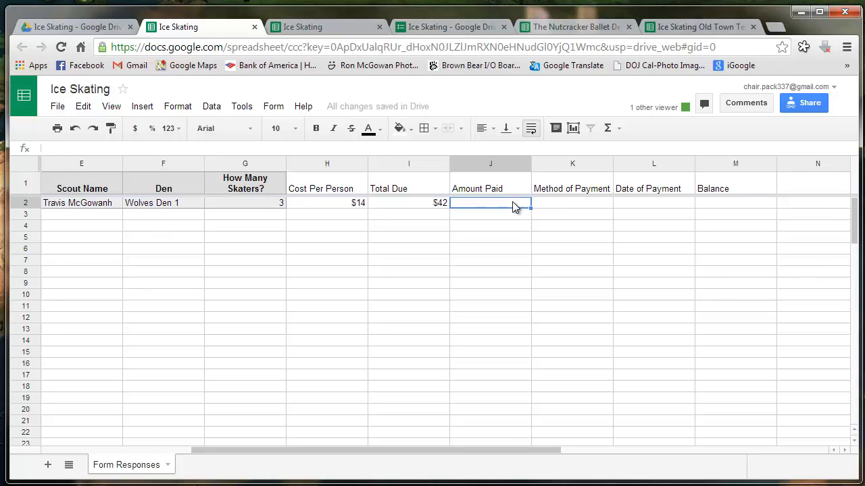
{"action": "type", "text": "0"}
{"action": "key", "text": "Tab"}
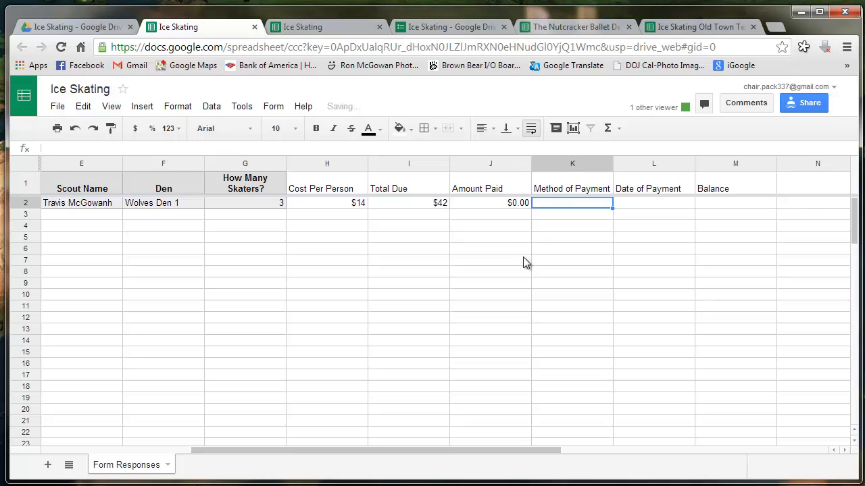
{"action": "key", "text": "Tab"}
{"action": "key", "text": "Tab"}
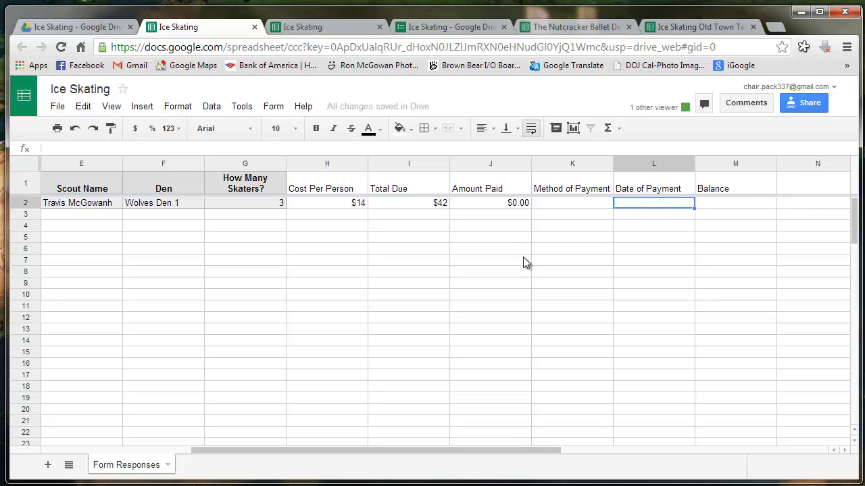
{"action": "type", "text": "="}
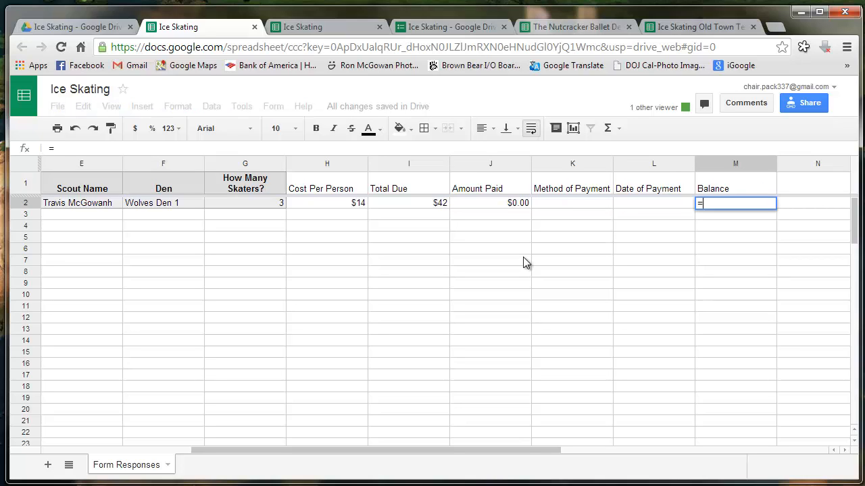
{"action": "key", "text": "Left"}
{"action": "key", "text": "Left"}
{"action": "key", "text": "Left"}
{"action": "key", "text": "Left"}
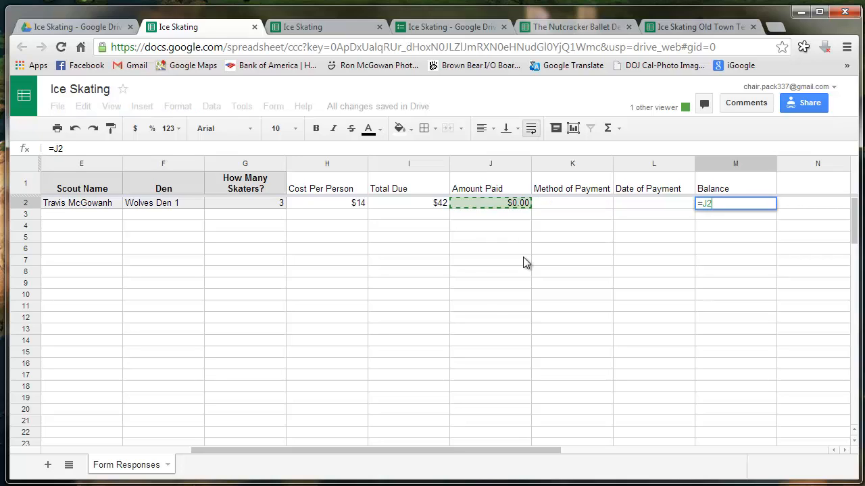
{"action": "type", "text": "-"}
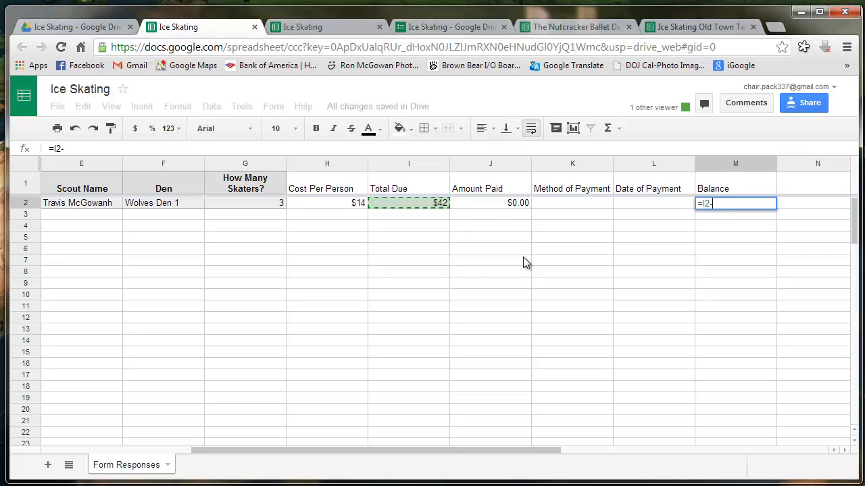
{"action": "key", "text": "Left"}
{"action": "key", "text": "Left"}
{"action": "key", "text": "Left"}
{"action": "key", "text": "Left"}
{"action": "key", "text": "Left"}
{"action": "key", "text": "Left"}
{"action": "key", "text": "Left"}
{"action": "key", "text": "Right"}
{"action": "key", "text": "Right"}
{"action": "key", "text": "Right"}
{"action": "key", "text": "Right"}
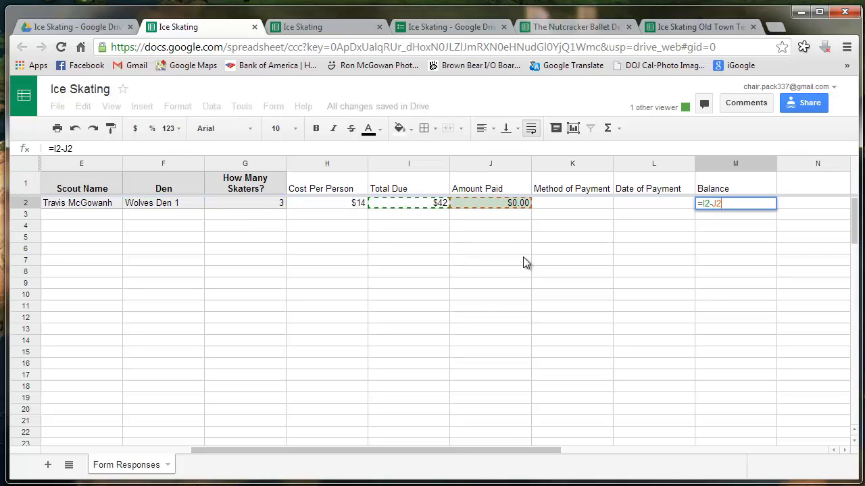
{"action": "key", "text": "Return"}
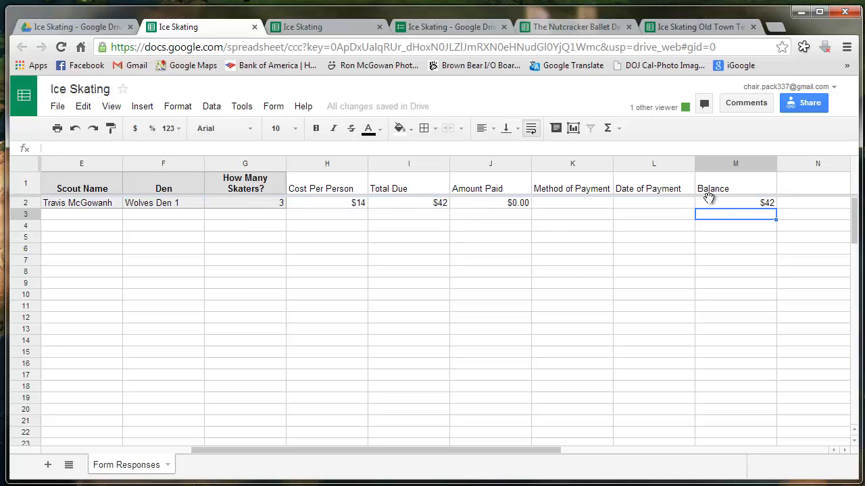
Enter 12/3 as row 2's Date of Payment
{"action": "left_click", "coordinate": [585, 206]}
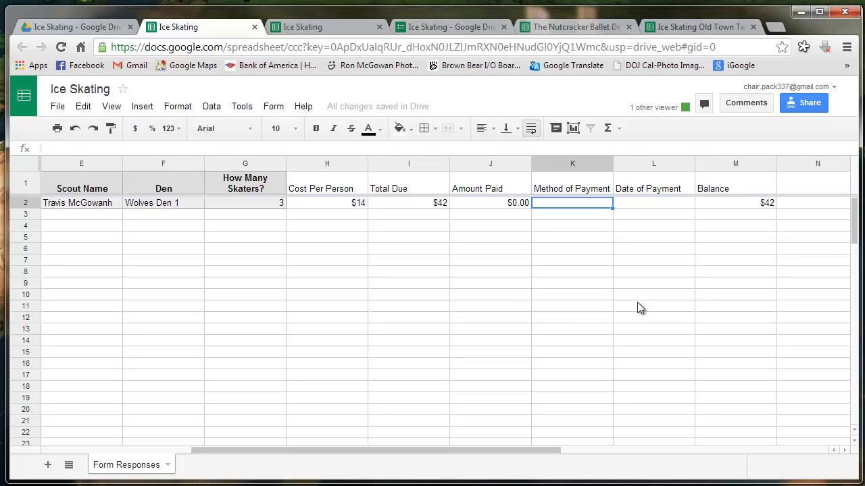
{"action": "key", "text": "Right"}
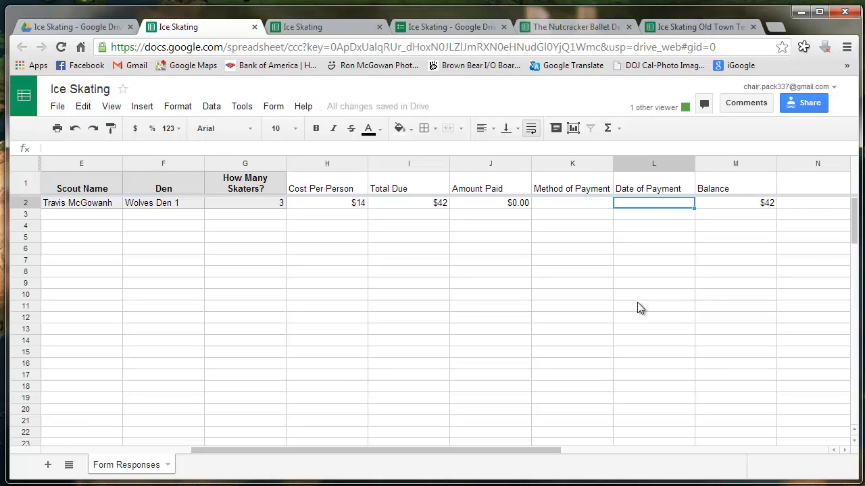
{"action": "type", "text": "12/3"}
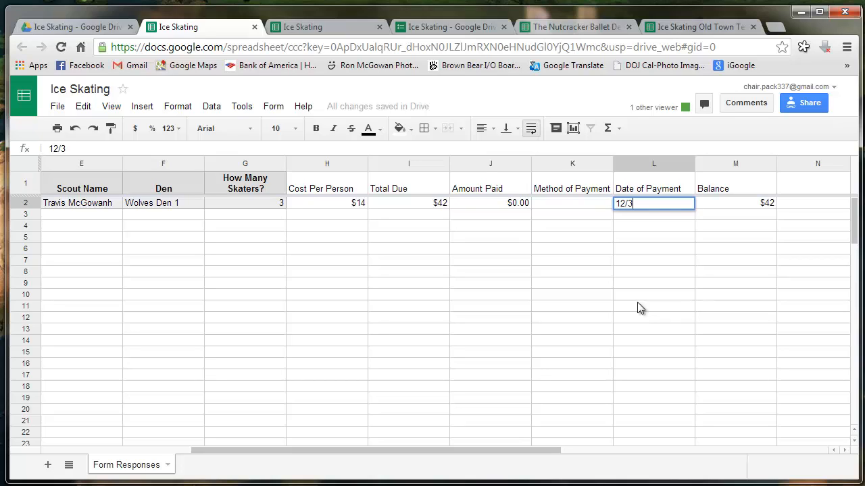
{"action": "key", "text": "Return"}
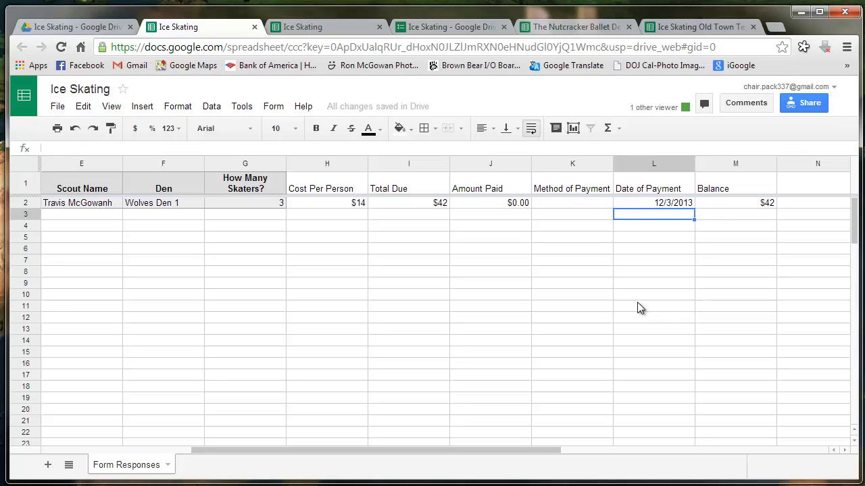
Record Check as row 2's payment method and 42 as the amount paid
{"action": "key", "text": "Left"}
{"action": "key", "text": "Up"}
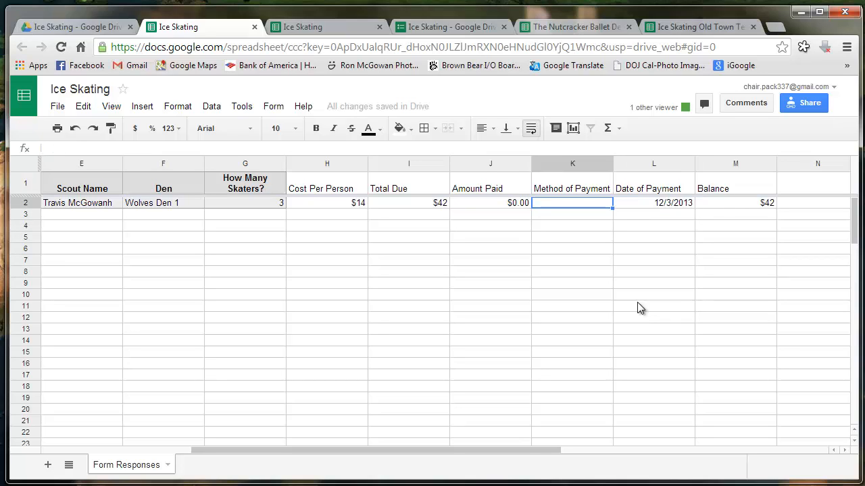
{"action": "type", "text": "C"}
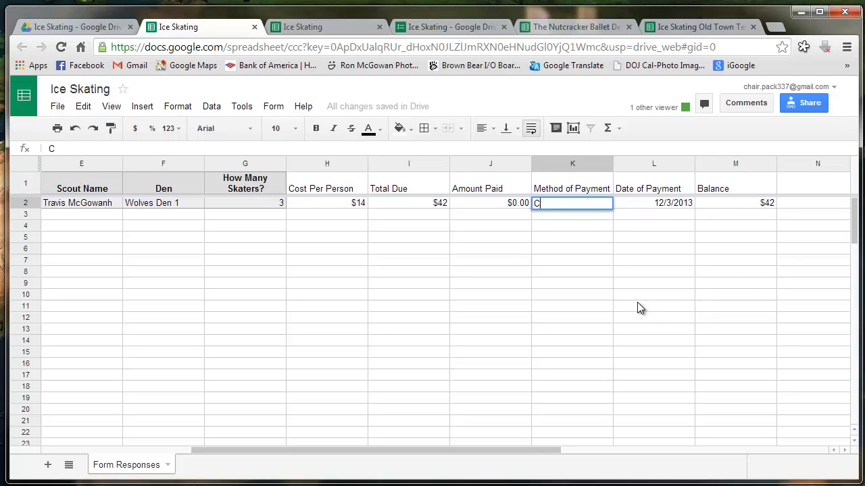
{"action": "type", "text": "heck"}
{"action": "key", "text": "Left"}
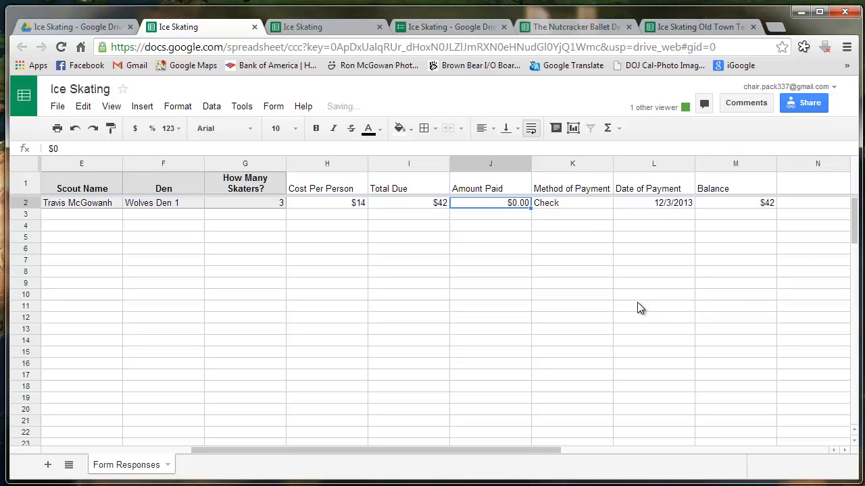
{"action": "type", "text": "42"}
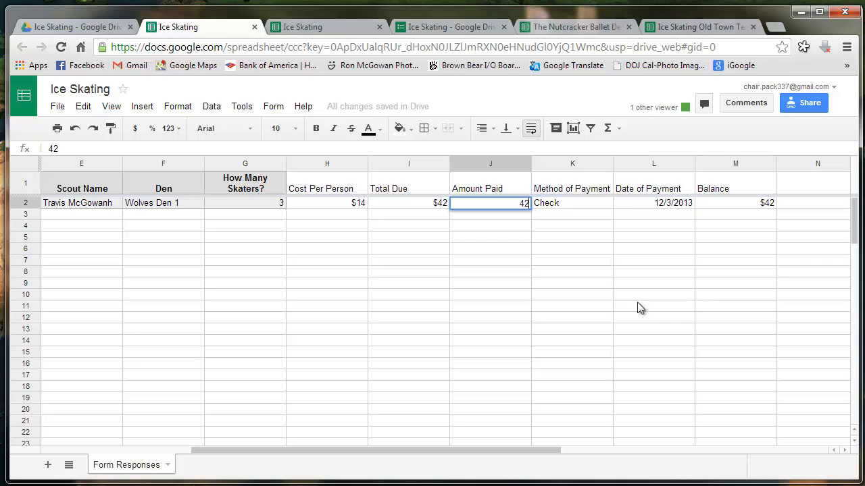
{"action": "key", "text": "Return"}
{"action": "key", "text": "Up"}
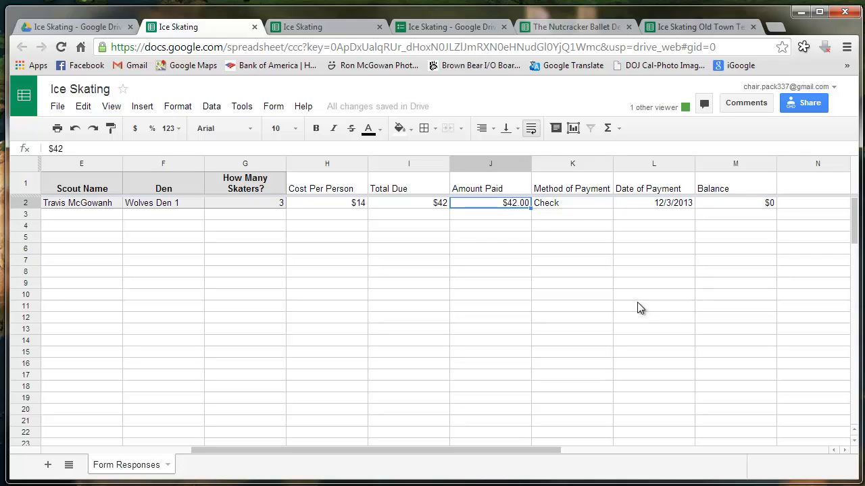
{"action": "key", "text": "Right"}
{"action": "key", "text": "Right"}
{"action": "key", "text": "Right"}
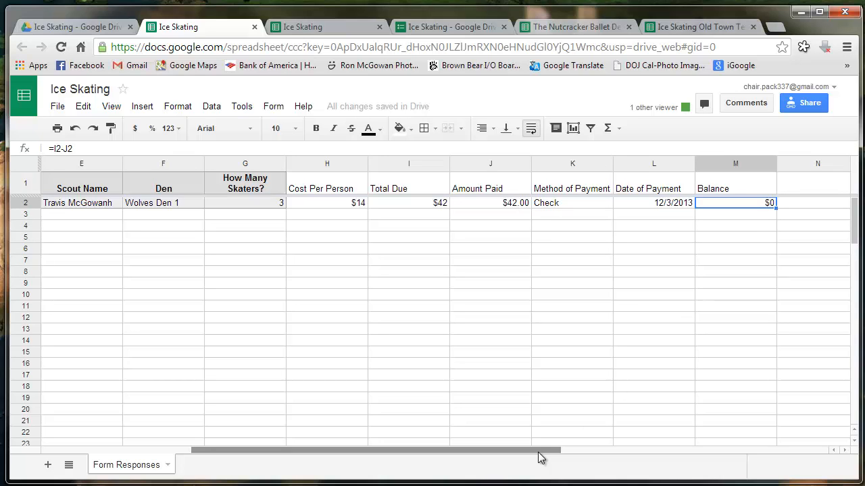
{"action": "left_click_drag", "start_coordinate": [537, 449], "coordinate": [334, 448]}
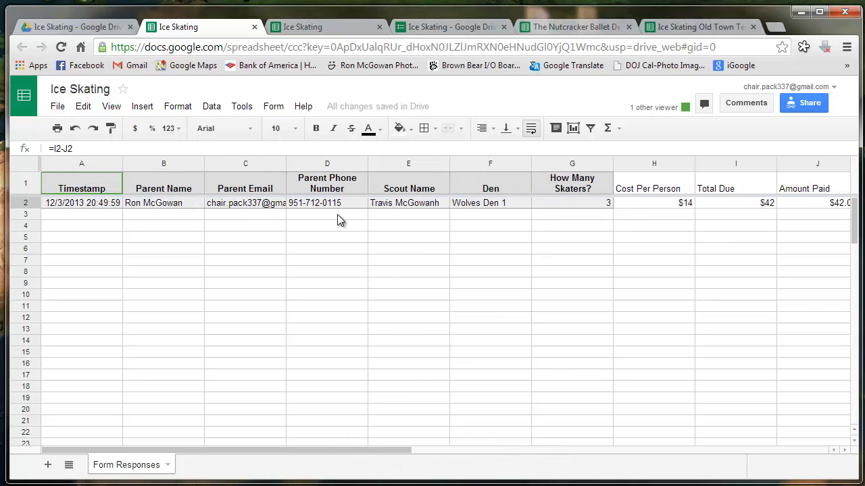
Close the duplicate Ice Skating spreadsheet tab and open the live form from the editor
{"action": "left_click", "coordinate": [315, 26]}
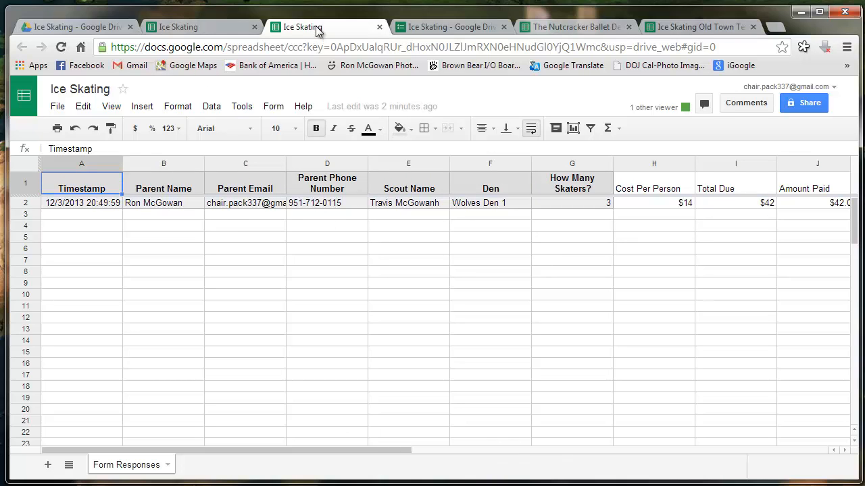
{"action": "left_click", "coordinate": [231, 29]}
{"action": "left_click", "coordinate": [302, 31]}
{"action": "left_click", "coordinate": [379, 27]}
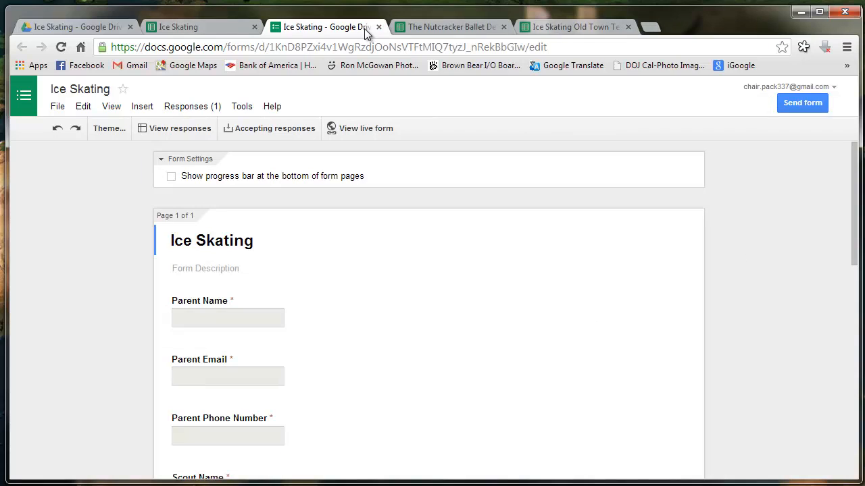
{"action": "left_click", "coordinate": [374, 131]}
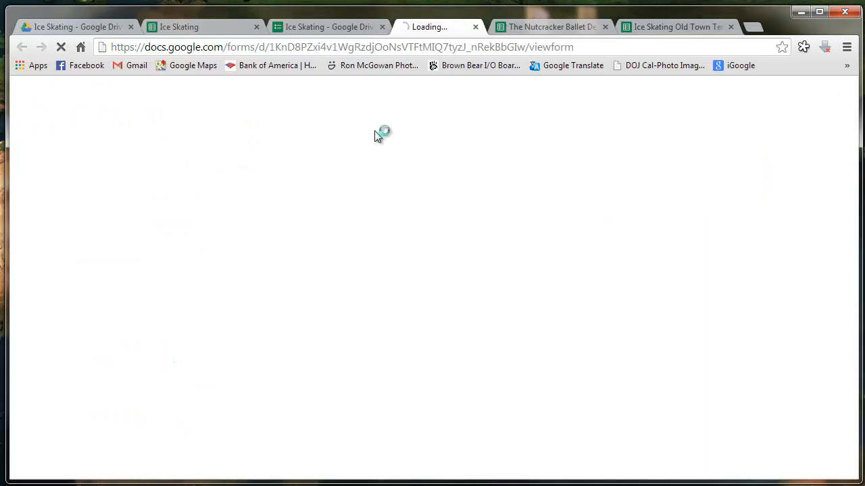
Fill in the parent's name, e-mail and phone number on the live form
{"action": "left_click", "coordinate": [329, 173]}
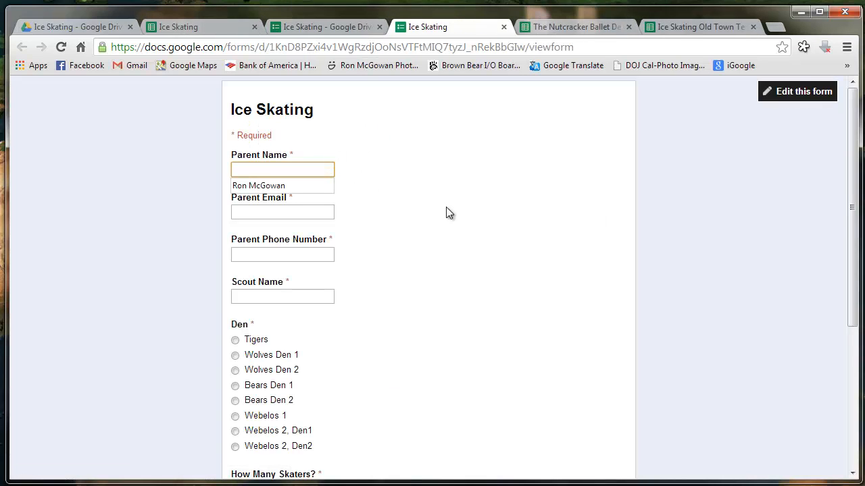
{"action": "type", "text": "Ho"}
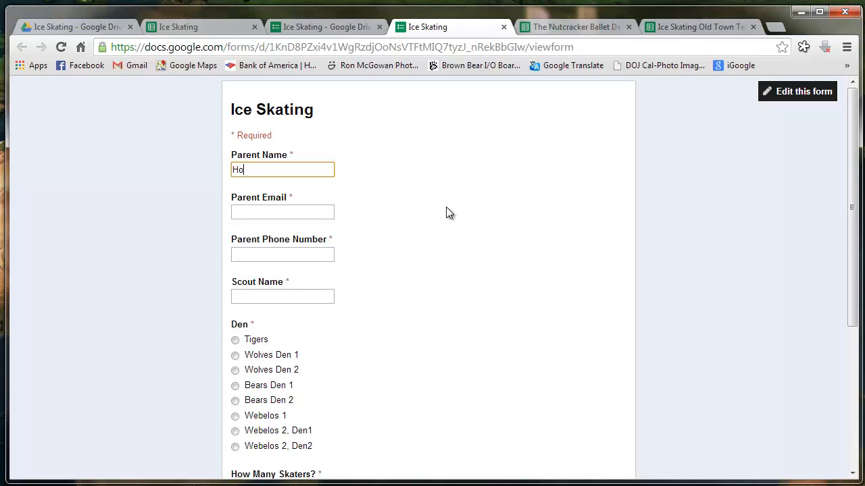
{"action": "type", "text": "hn Di"}
{"action": "key", "text": "ctrl+a"}
{"action": "type", "text": "John Doe"}
{"action": "left_click", "coordinate": [322, 211]}
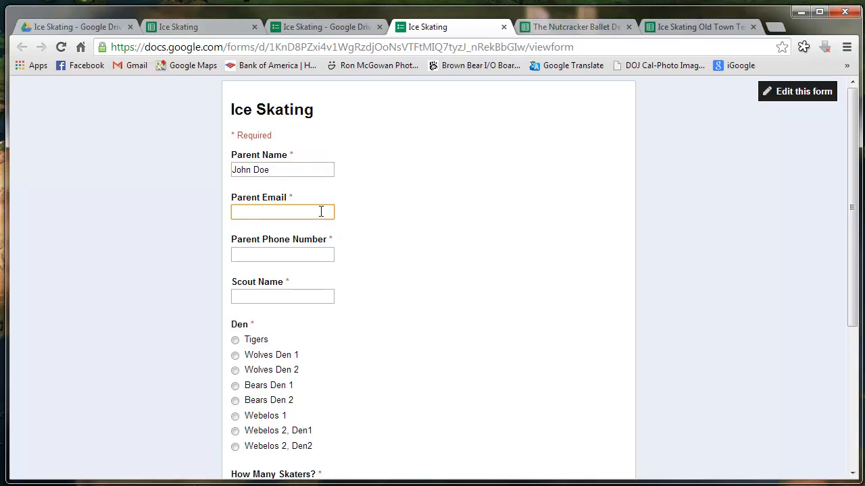
{"action": "type", "text": "klhkljhklh"}
{"action": "key", "text": "Tab"}
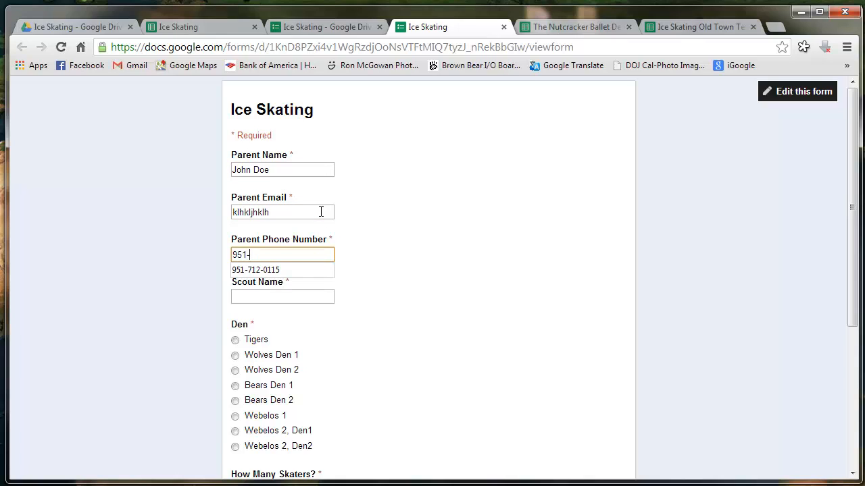
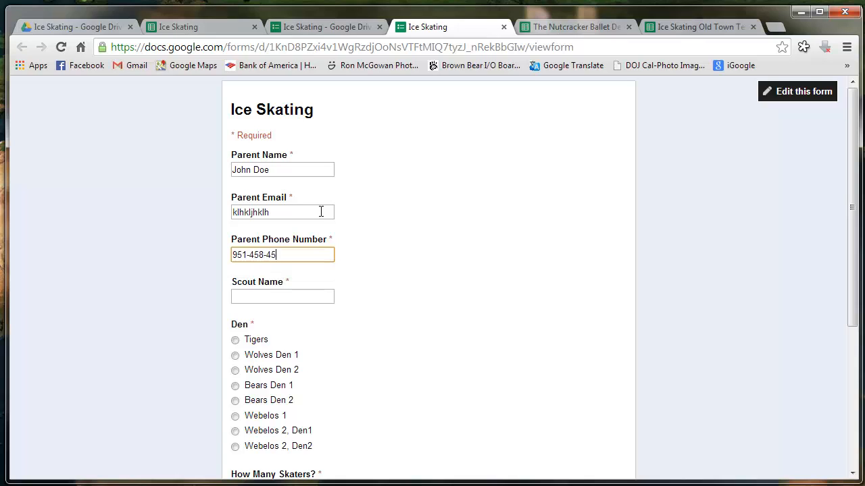
Enter the scout's name, choose the Tigers den and 2 skaters, and submit
{"action": "left_click", "coordinate": [300, 297]}
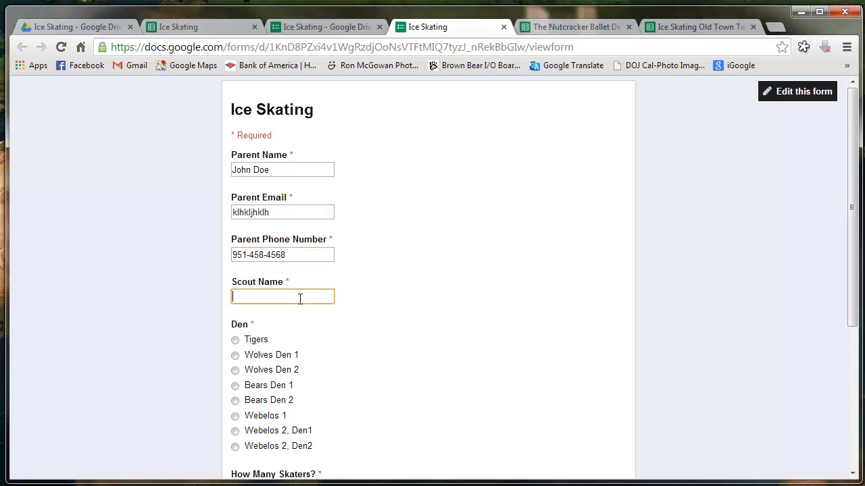
{"action": "type", "text": "Johnny"}
{"action": "left_click", "coordinate": [248, 340]}
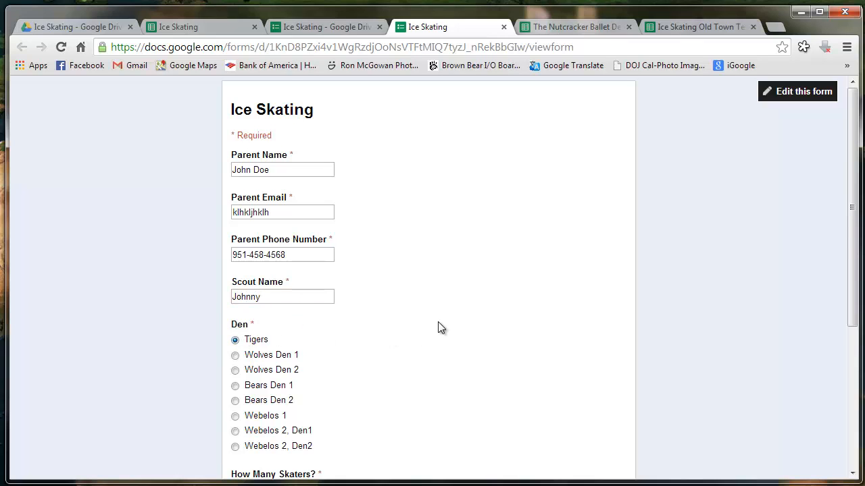
{"action": "scroll", "coordinate": [438, 327], "scroll_direction": "down", "scroll_amount": 4}
{"action": "left_click", "coordinate": [237, 283]}
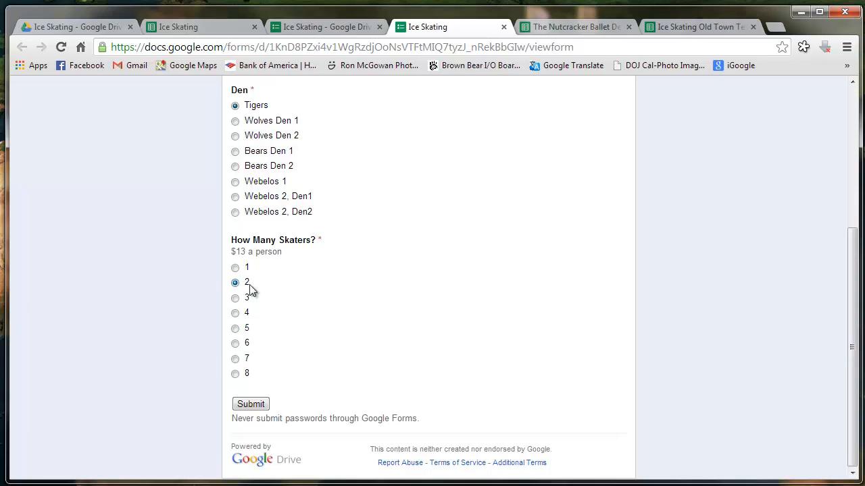
{"action": "left_click", "coordinate": [250, 405]}
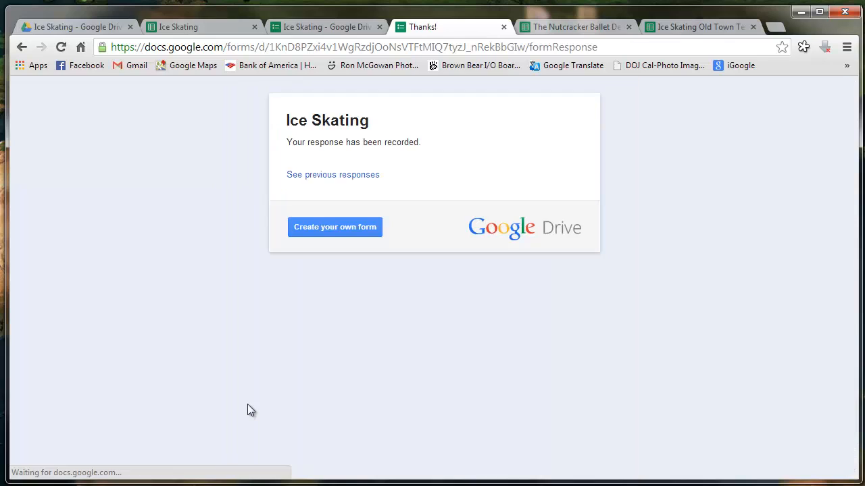
Return to the spreadsheet and check the new Tigers response in row 3
{"action": "left_click", "coordinate": [221, 28]}
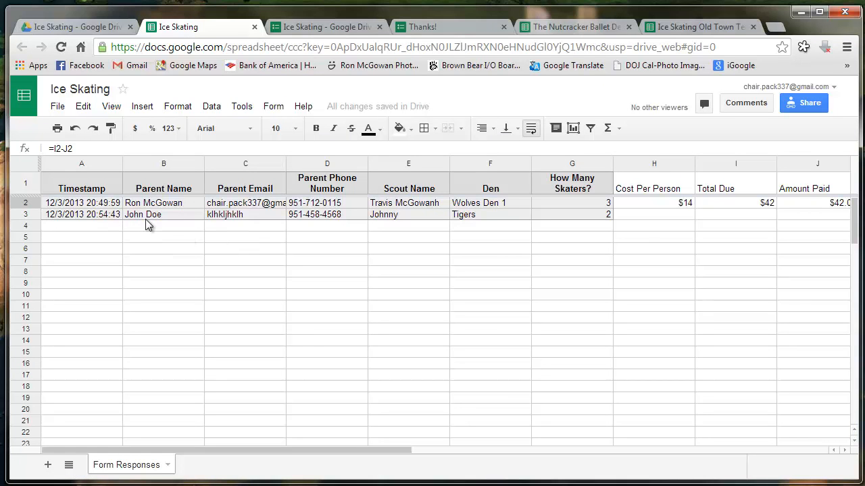
{"action": "left_click", "coordinate": [27, 215]}
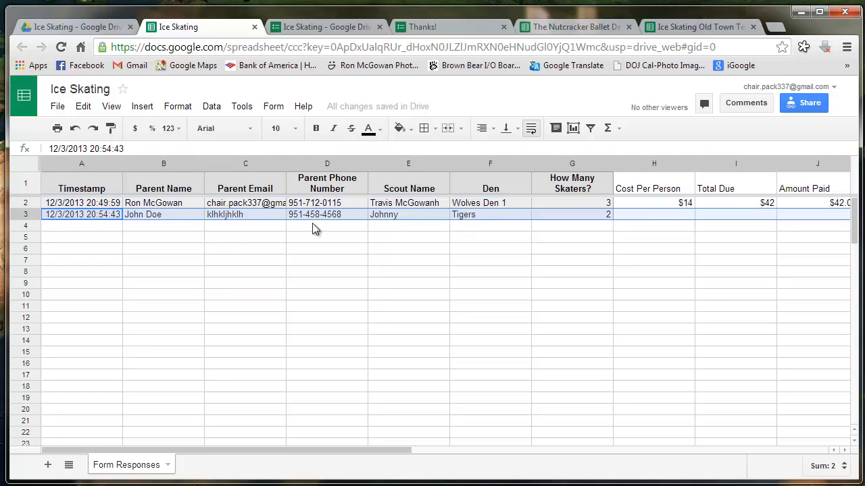
{"action": "left_click", "coordinate": [507, 273]}
Select the first response's payment cells H2 through M2 for copying
{"action": "left_click_drag", "start_coordinate": [399, 457], "coordinate": [424, 463]}
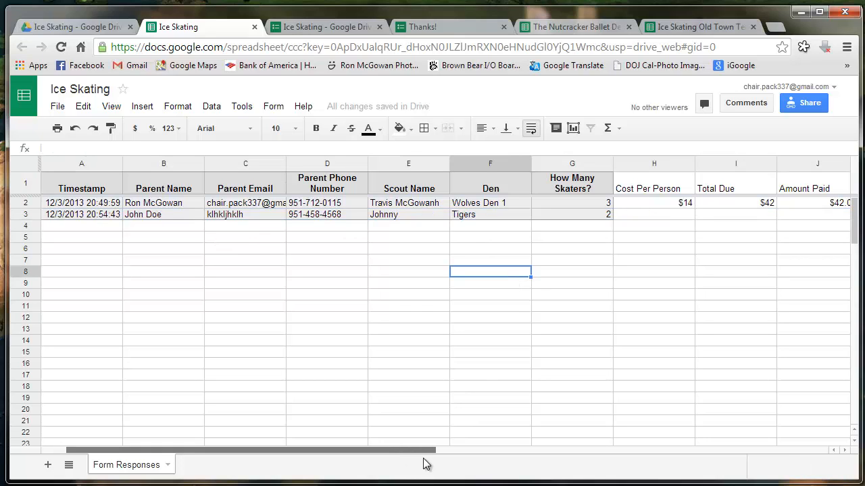
{"action": "left_click", "coordinate": [564, 422]}
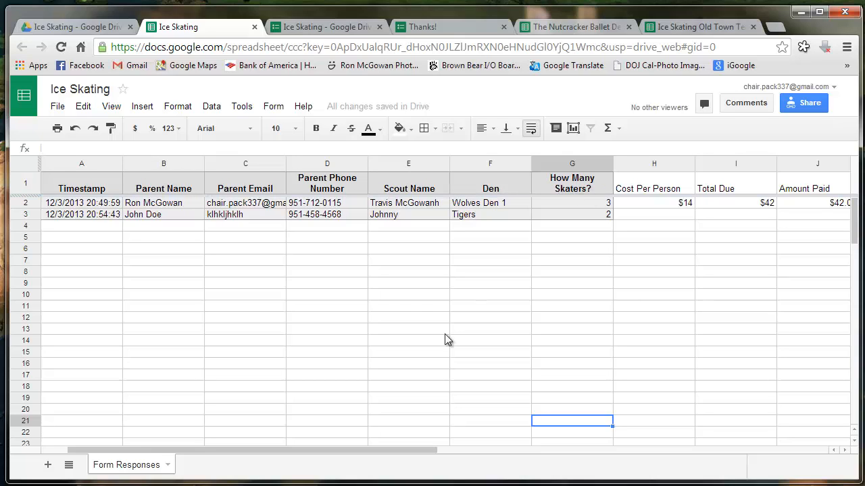
{"action": "left_click_drag", "start_coordinate": [436, 454], "coordinate": [561, 474]}
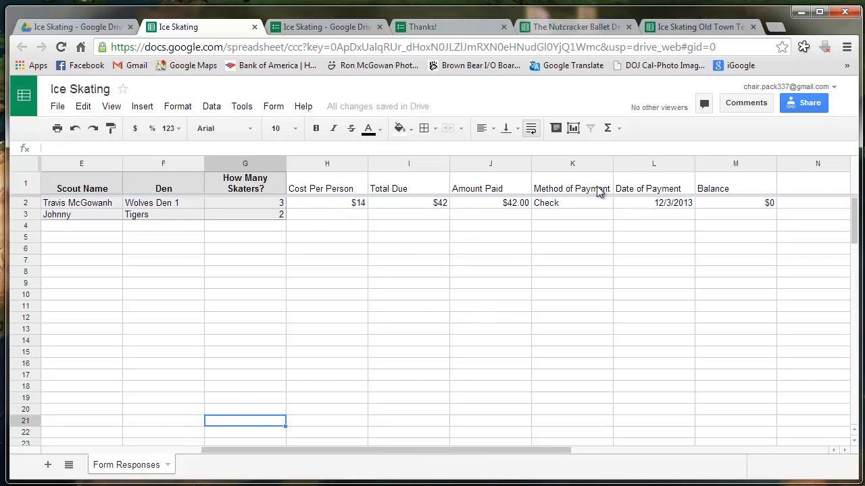
{"action": "left_click", "coordinate": [439, 261]}
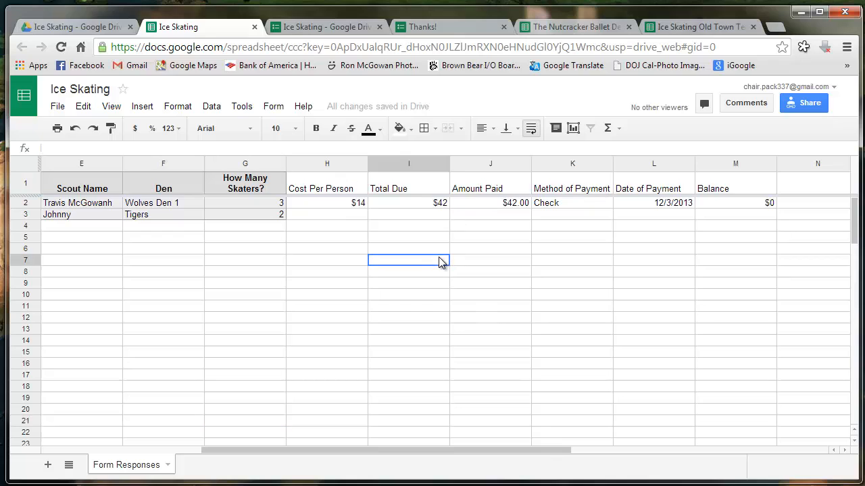
{"action": "left_click", "coordinate": [330, 201]}
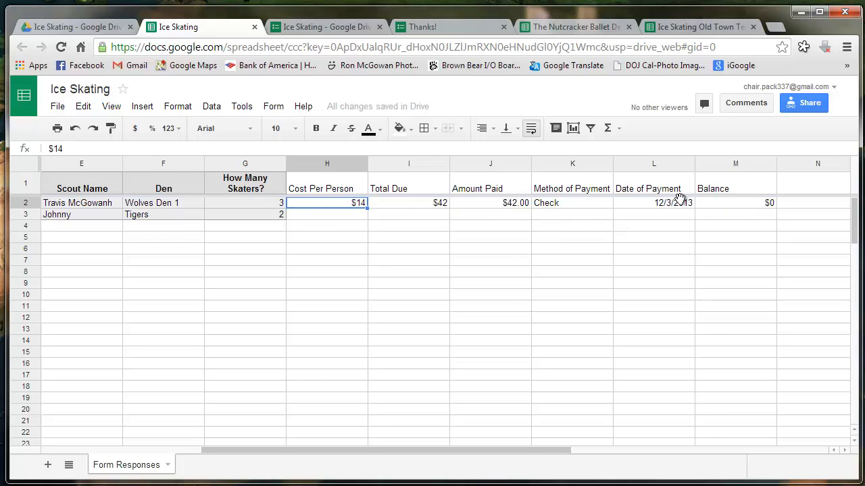
{"action": "left_click", "coordinate": [720, 201], "text": "shift"}
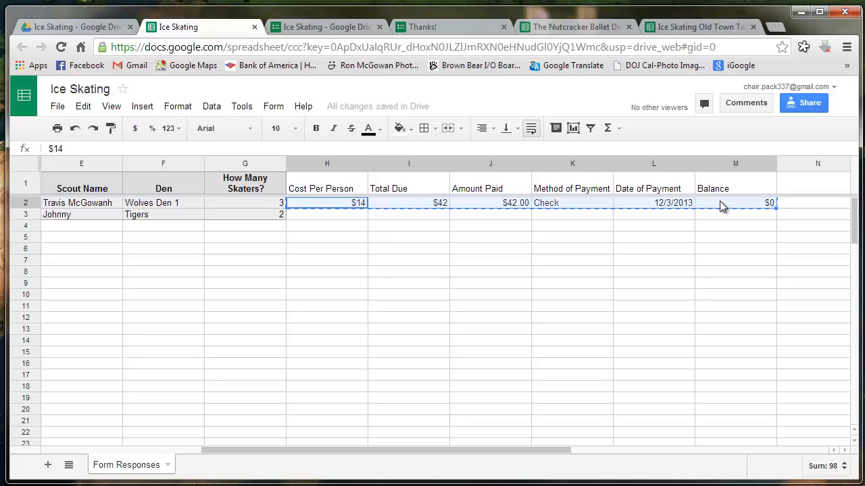
Paste the payment formulas into row 3's columns H through M
{"action": "left_click", "coordinate": [352, 219]}
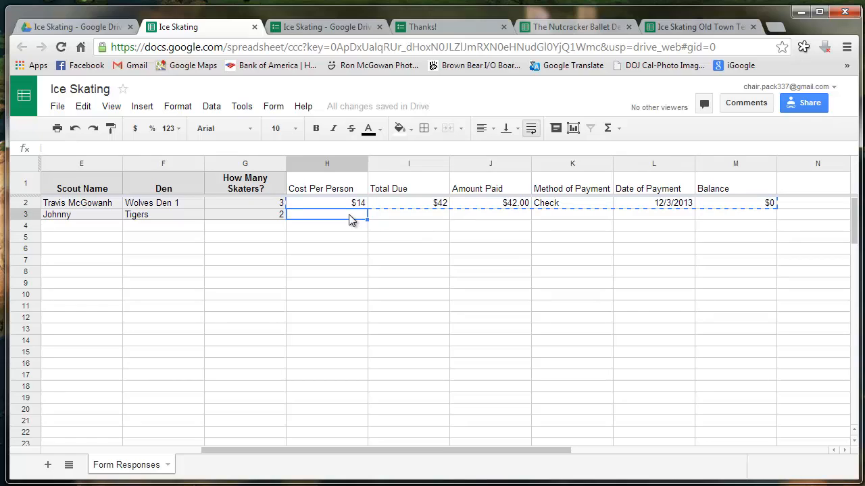
{"action": "mouse_move", "coordinate": [351, 218]}
{"action": "left_mouse_down"}
{"action": "mouse_move", "coordinate": [394, 227]}
{"action": "mouse_move", "coordinate": [543, 211]}
{"action": "mouse_move", "coordinate": [724, 216]}
{"action": "left_mouse_up"}
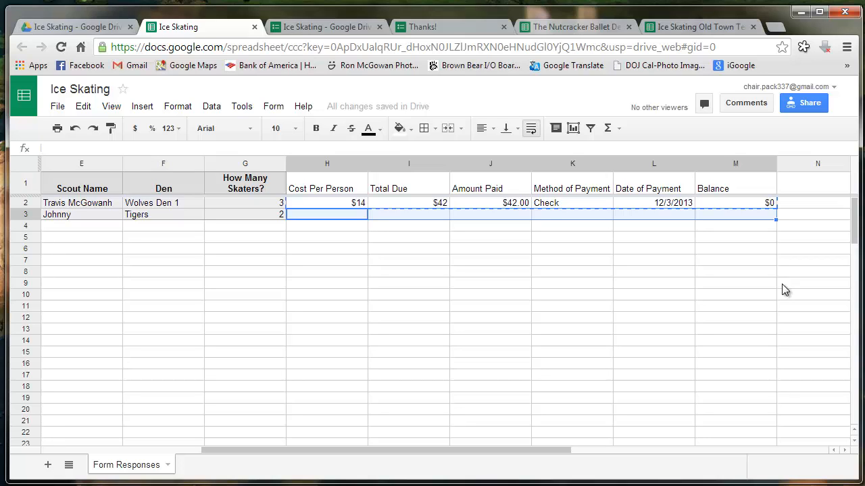
{"action": "type", "text": "$14\t$28\t$42.00\tCheck\t12/3/2013\t-$14"}
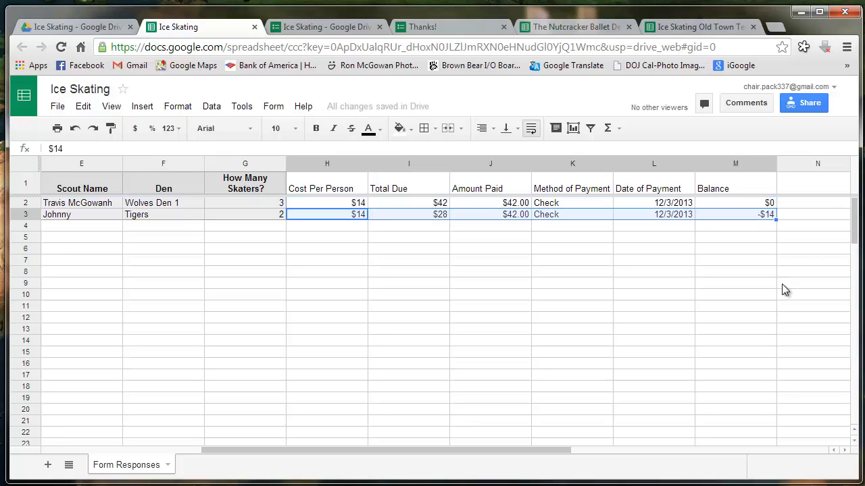
{"action": "left_click", "coordinate": [698, 272]}
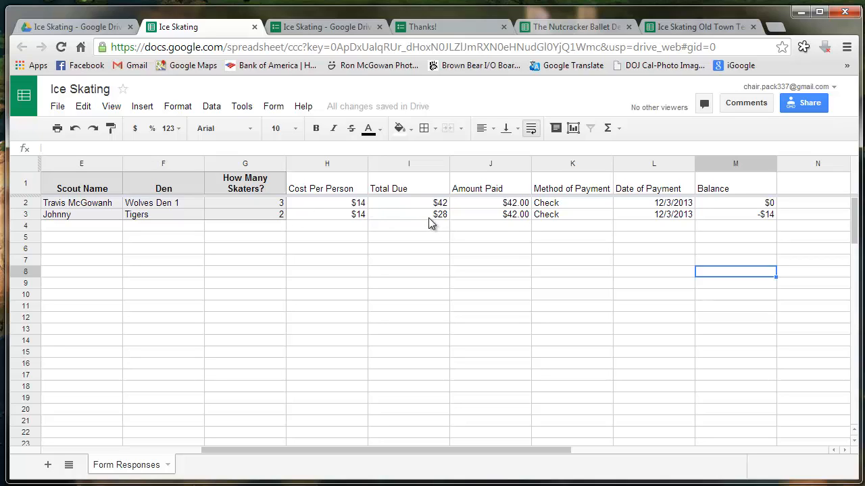
Change row 3's Amount Paid to 28 and its payment method to CC
{"action": "left_click", "coordinate": [512, 216]}
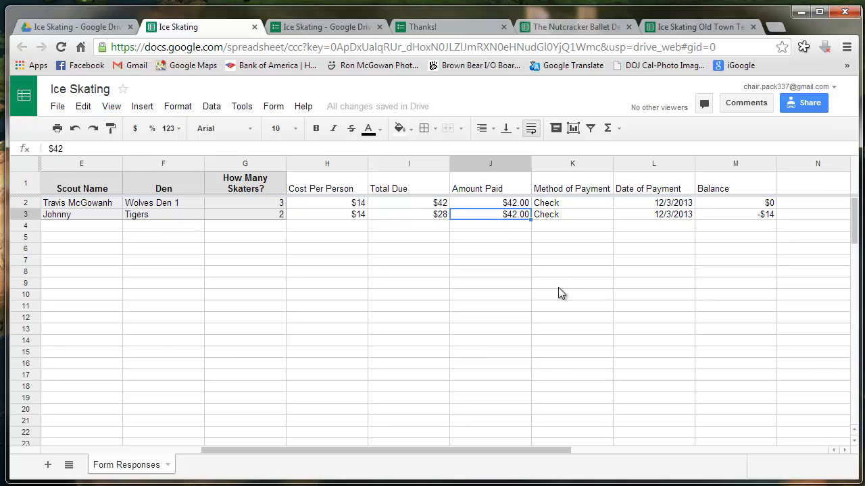
{"action": "type", "text": "28"}
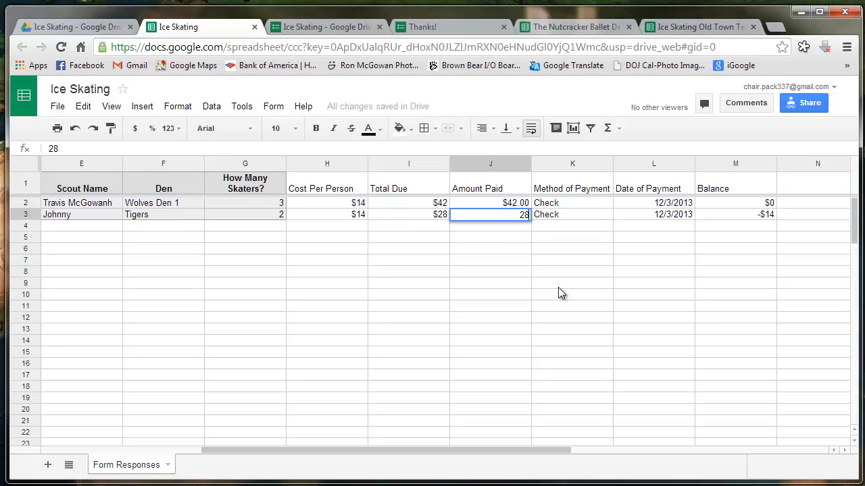
{"action": "key", "text": "Return"}
{"action": "key", "text": "Up"}
{"action": "key", "text": "Right"}
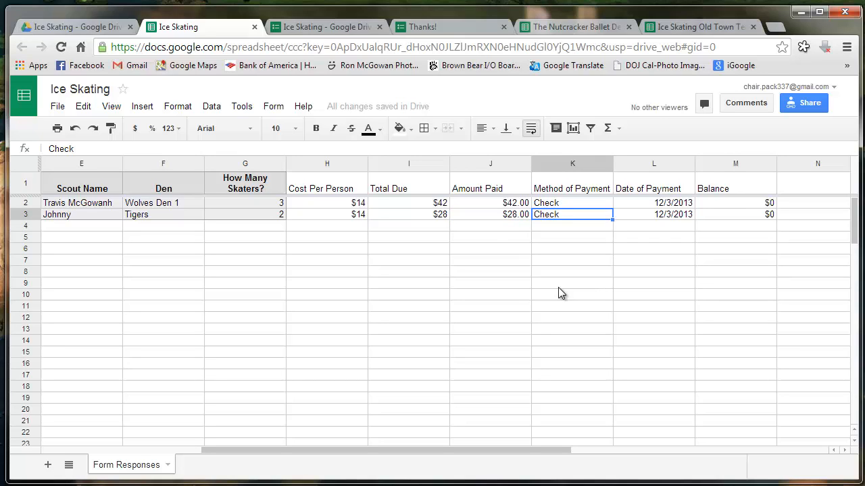
{"action": "type", "text": "CC"}
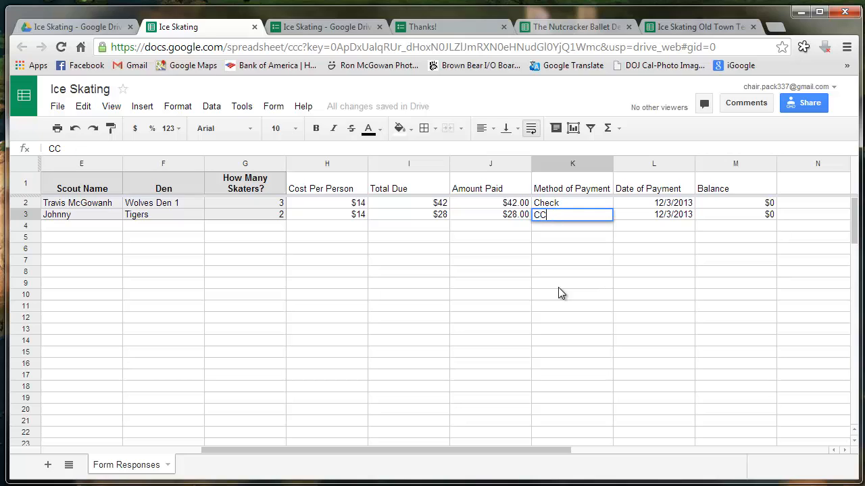
{"action": "left_click", "coordinate": [558, 287]}
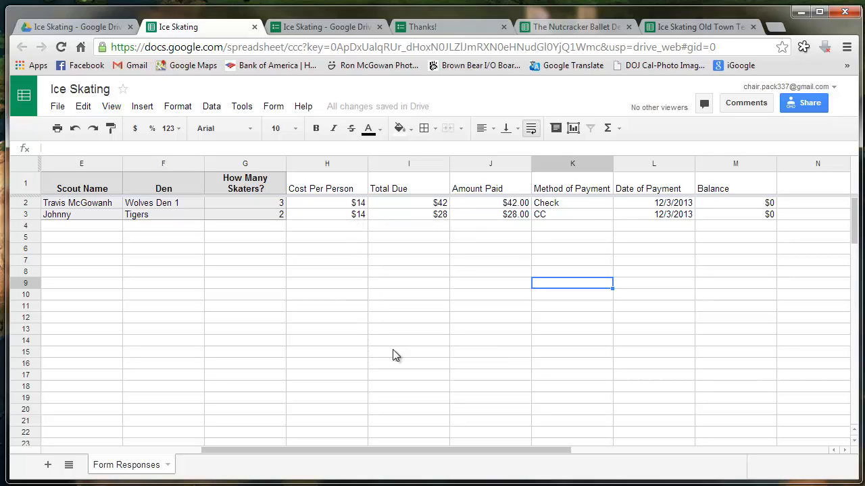
{"action": "left_click_drag", "start_coordinate": [456, 448], "coordinate": [252, 451]}
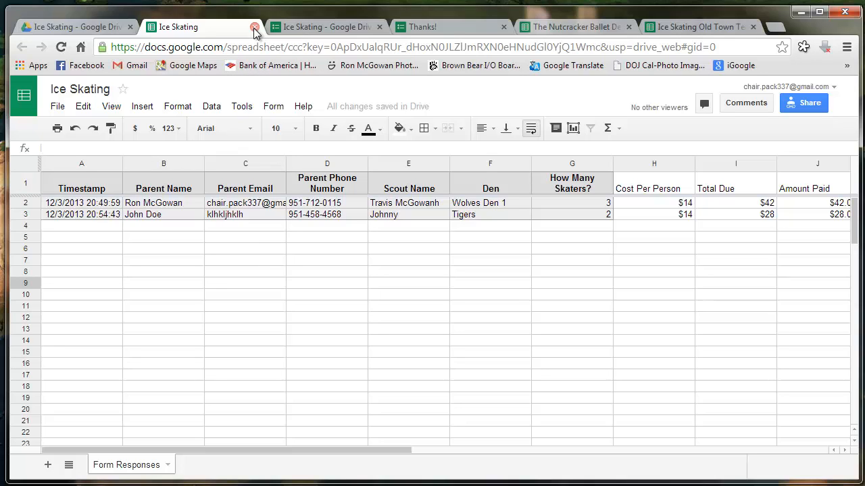
Move between the form, spreadsheet and Drive tabs, ending in the Drive Ice Skating folder
{"action": "mouse_move", "coordinate": [373, 106]}
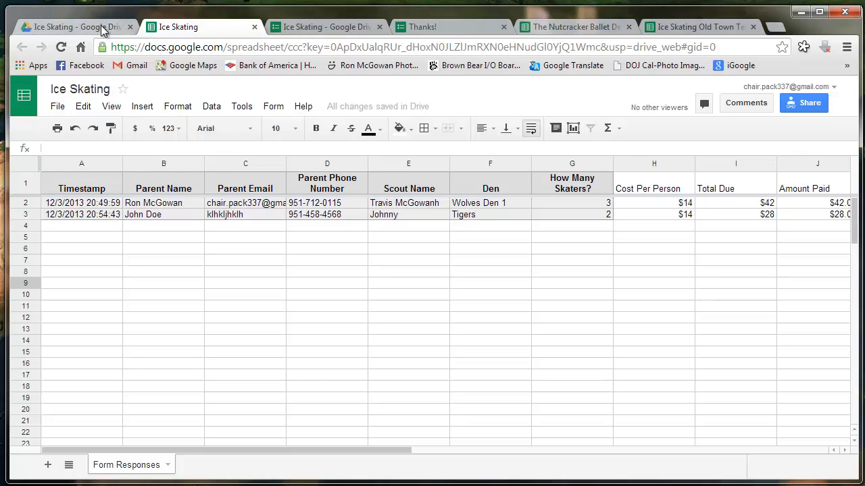
{"action": "left_click", "coordinate": [319, 28]}
{"action": "left_click", "coordinate": [170, 30]}
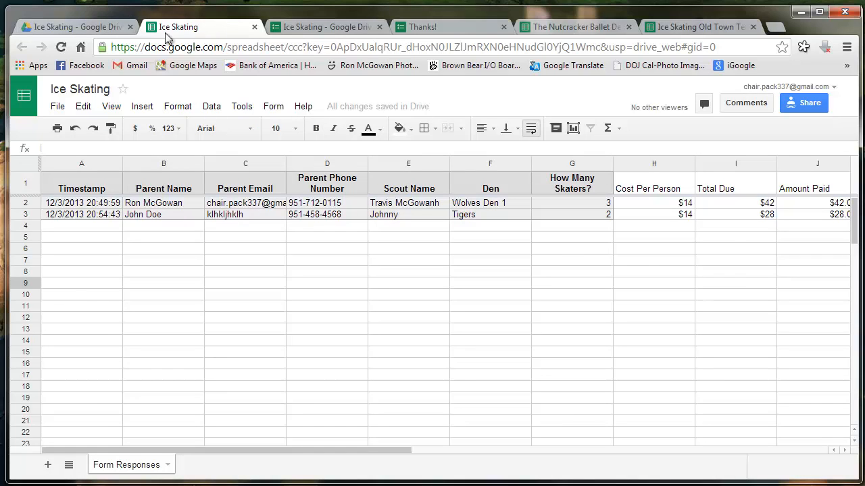
{"action": "left_click", "coordinate": [113, 30]}
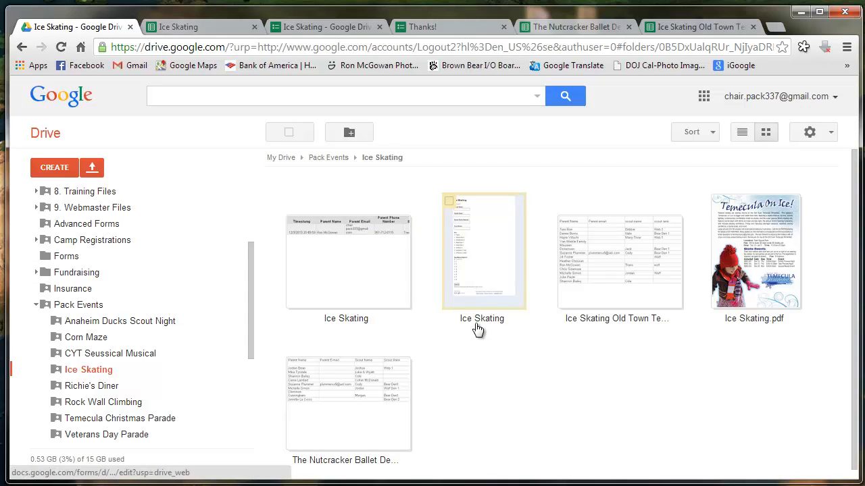
{"action": "left_click", "coordinate": [614, 285]}
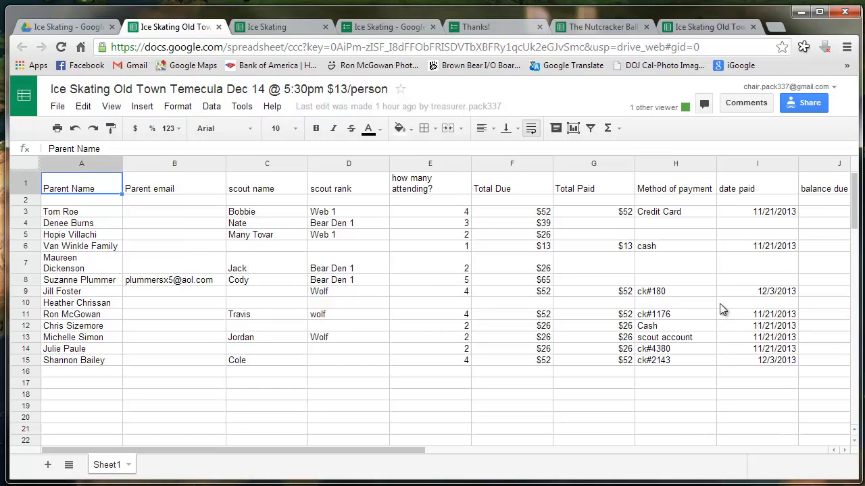
{"action": "left_click", "coordinate": [90, 27]}
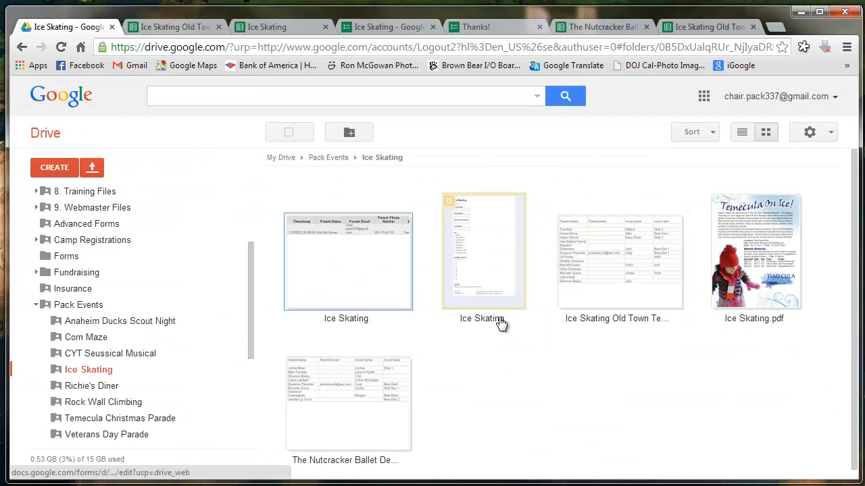
{"action": "left_click", "coordinate": [367, 286]}
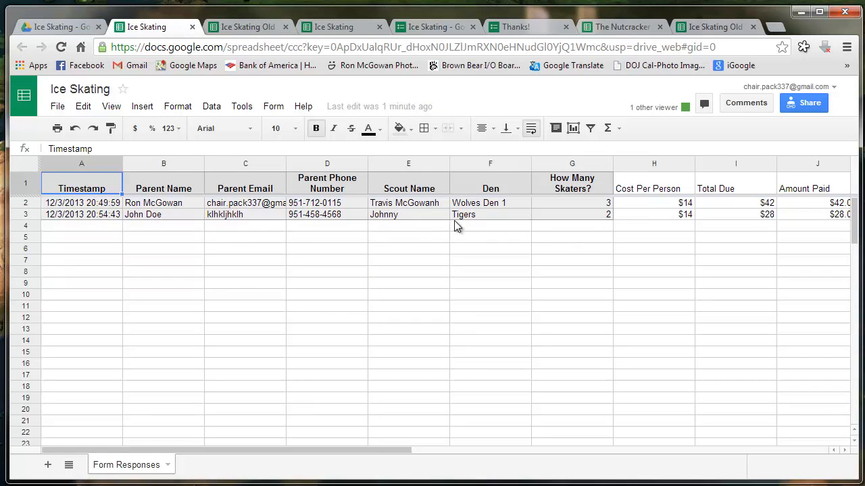
{"action": "left_click", "coordinate": [193, 27]}
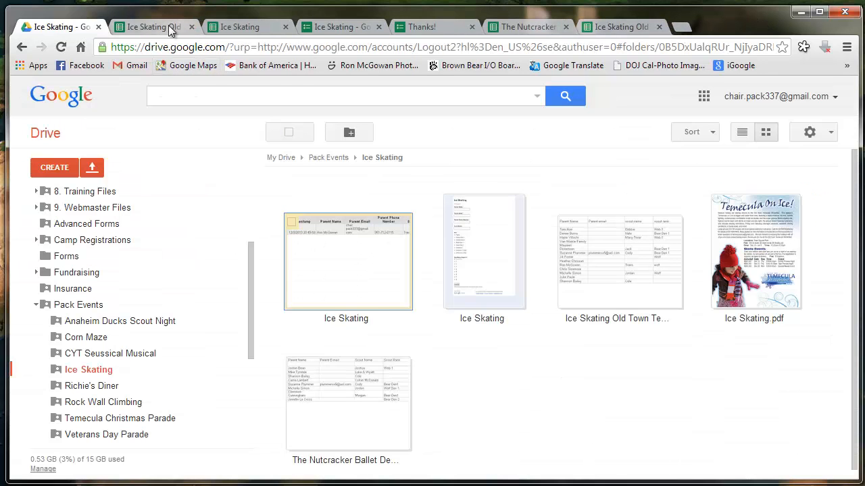
{"action": "left_click", "coordinate": [171, 27]}
{"action": "left_click", "coordinate": [241, 30]}
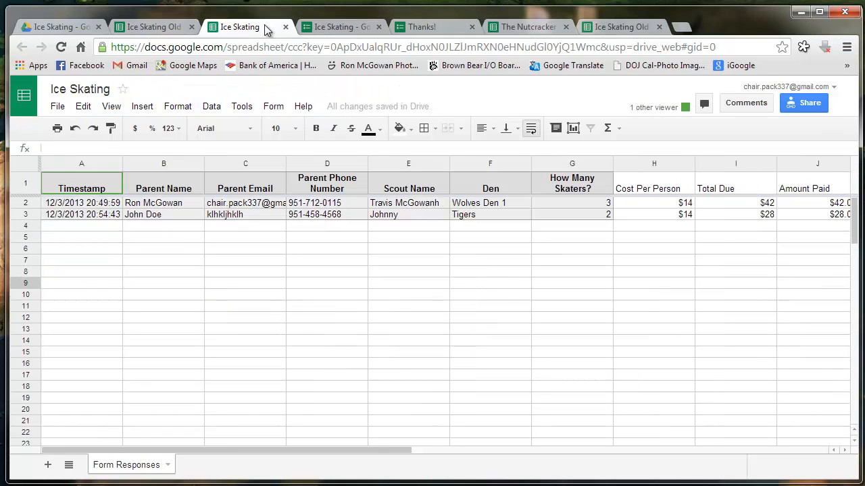
{"action": "left_click", "coordinate": [80, 27]}
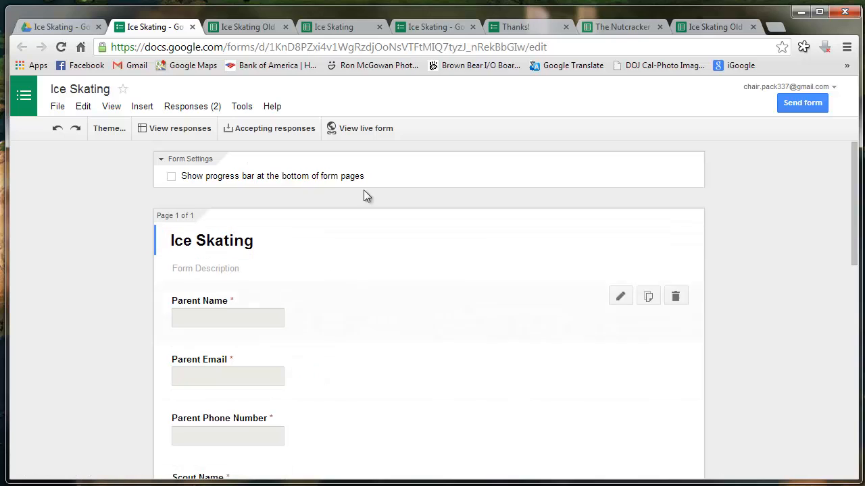
Open the live Ice Skating form and scroll through its questions
{"action": "left_click", "coordinate": [368, 129]}
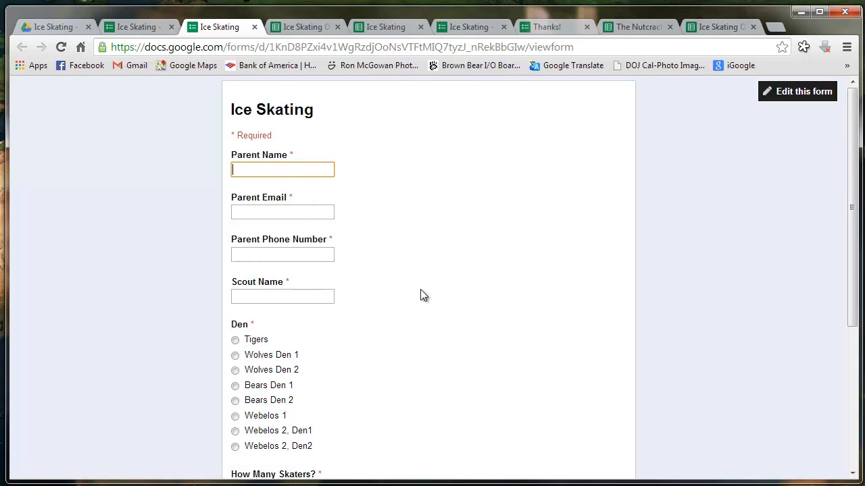
{"action": "scroll", "coordinate": [426, 297], "scroll_direction": "down", "scroll_amount": 5}
{"action": "scroll", "coordinate": [432, 298], "scroll_direction": "up", "scroll_amount": 5}
{"action": "scroll", "coordinate": [296, 290], "scroll_direction": "down", "scroll_amount": 4}
{"action": "scroll", "coordinate": [295, 289], "scroll_direction": "up", "scroll_amount": 4}
Return to the Ice Skating responses sheet showing both test entries
{"action": "left_click", "coordinate": [288, 26]}
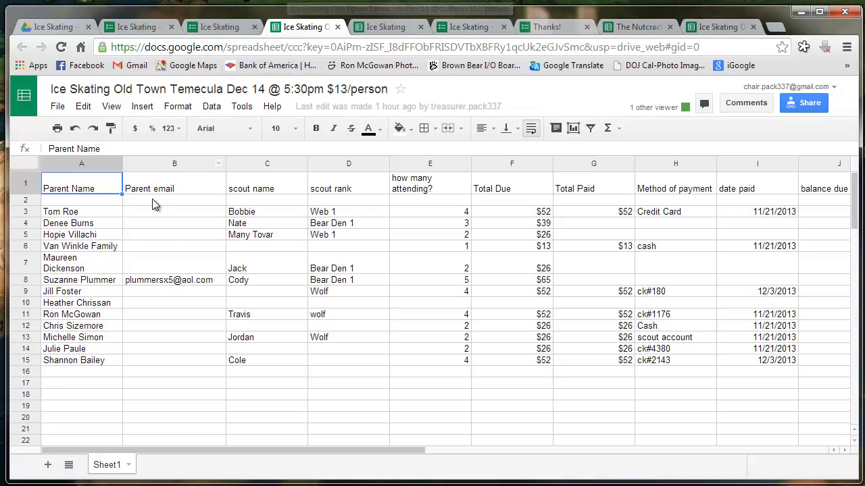
{"action": "left_click", "coordinate": [389, 26]}
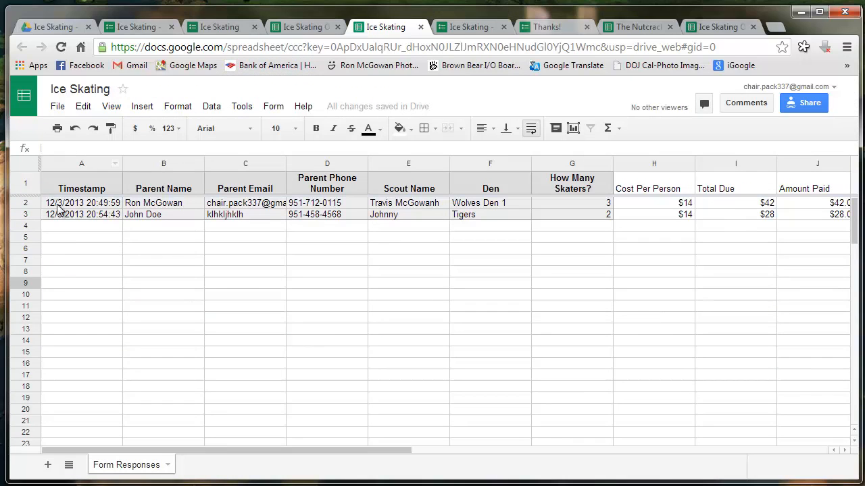
{"action": "left_click", "coordinate": [82, 262]}
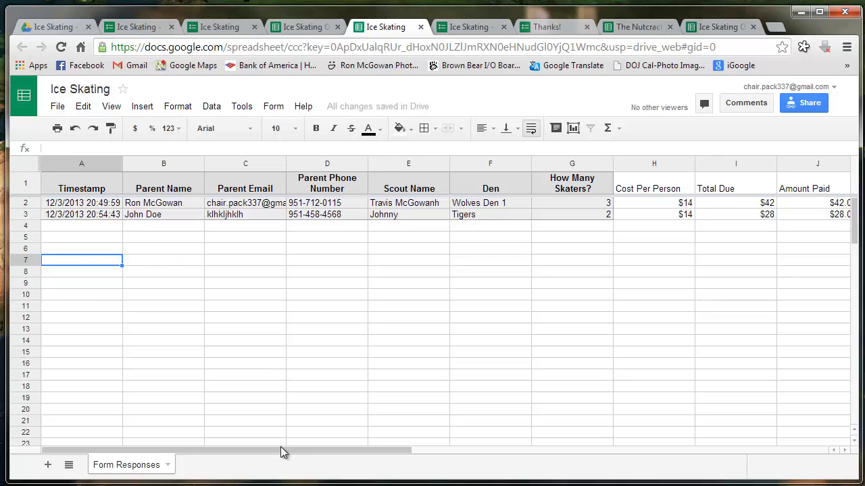
{"action": "mouse_move", "coordinate": [281, 451]}
{"action": "left_mouse_down"}
{"action": "mouse_move", "coordinate": [498, 475]}
{"action": "mouse_move", "coordinate": [267, 458]}
{"action": "left_mouse_up"}
Save a notification rule that emails right away whenever any changes are made
{"action": "left_click", "coordinate": [239, 109]}
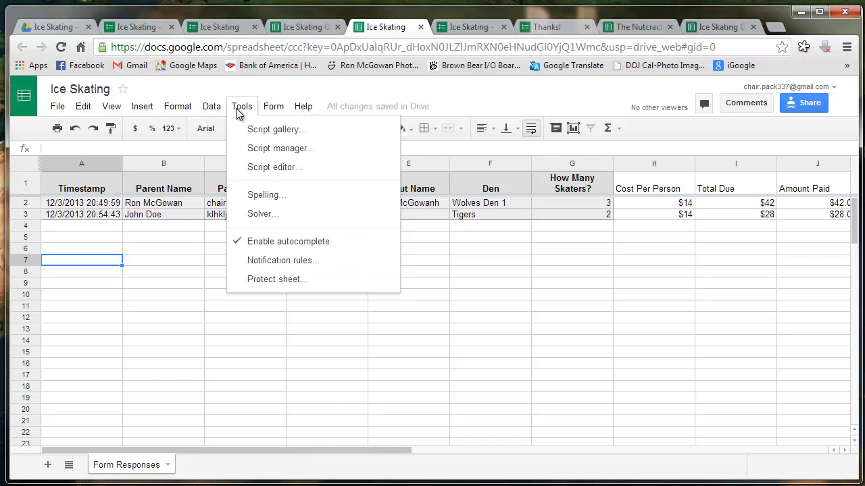
{"action": "left_click", "coordinate": [284, 261]}
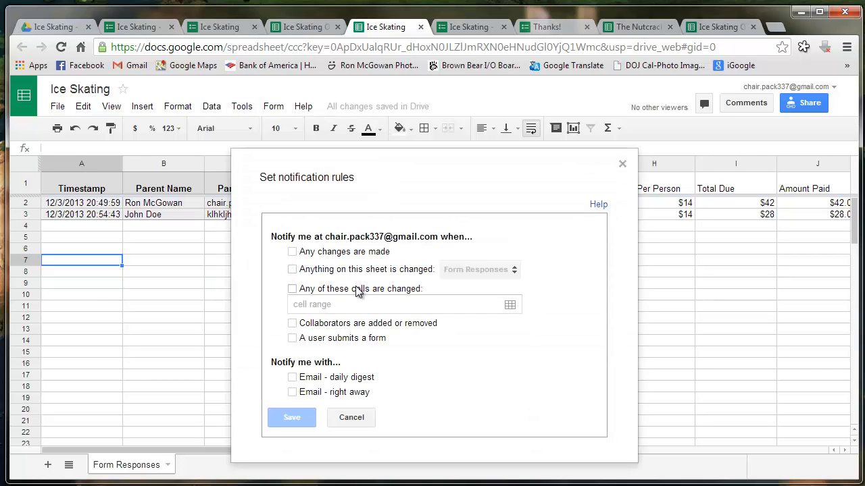
{"action": "left_click", "coordinate": [291, 252]}
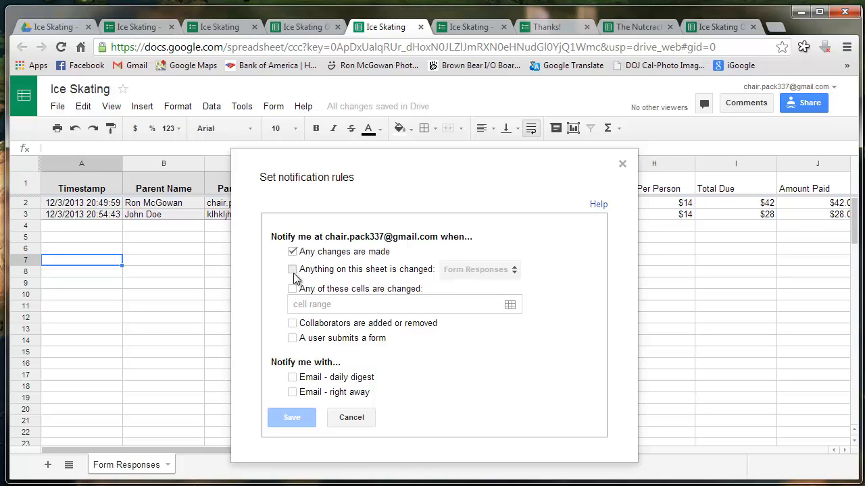
{"action": "left_click", "coordinate": [292, 270]}
{"action": "left_click", "coordinate": [293, 270]}
{"action": "left_click", "coordinate": [292, 253]}
{"action": "left_click", "coordinate": [293, 252]}
{"action": "left_click", "coordinate": [294, 393]}
{"action": "left_click", "coordinate": [297, 422]}
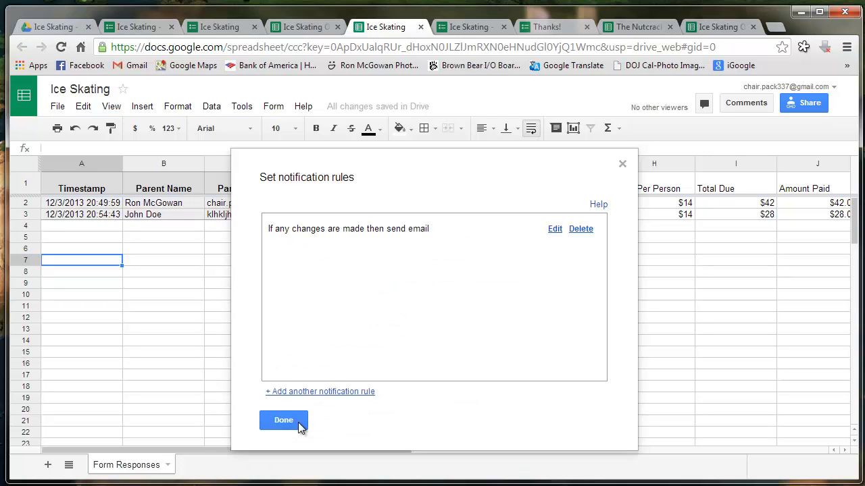
{"action": "left_click", "coordinate": [284, 420]}
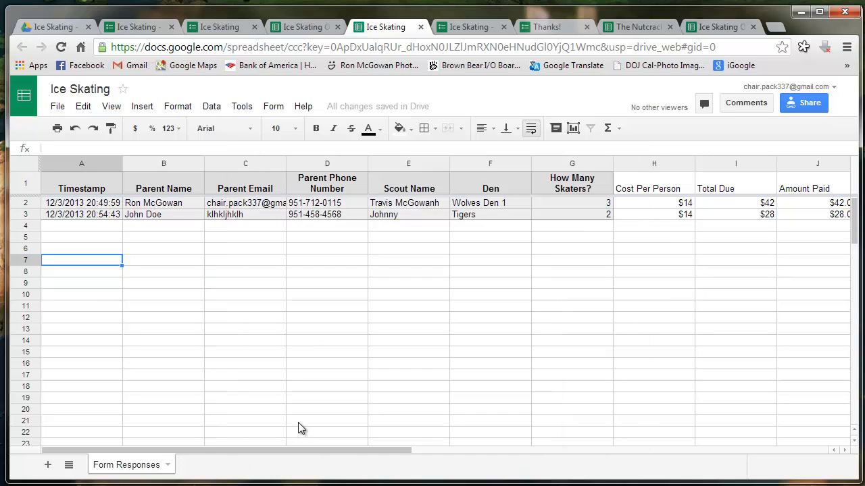
{"action": "left_click", "coordinate": [302, 308]}
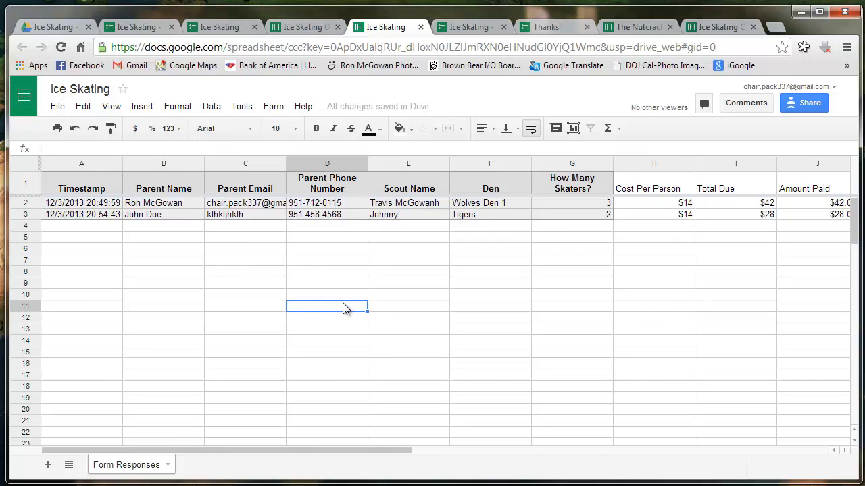